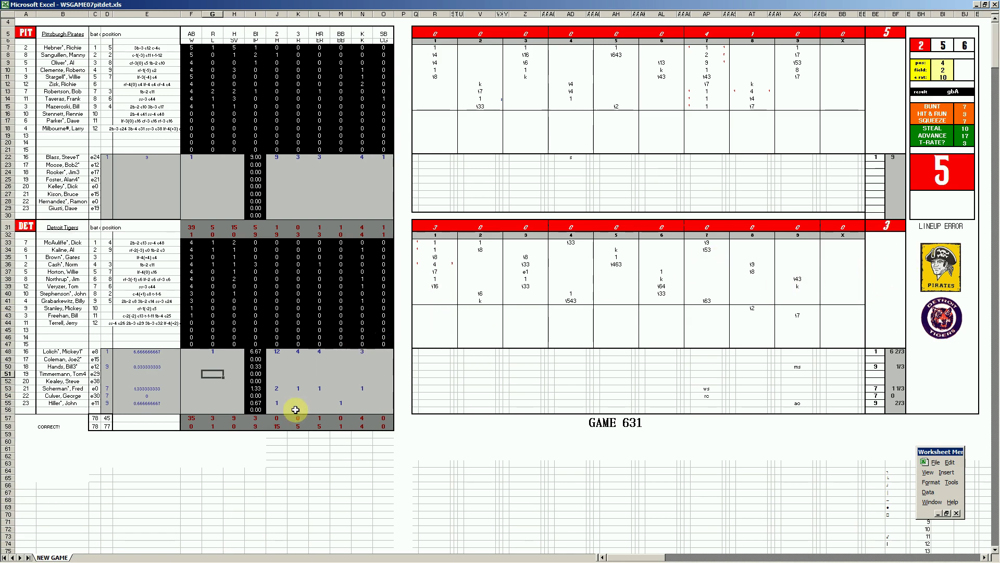
Close the WSGAME07pitdet.xls game workbook window without saving changes.
mouse_move(279, 557)
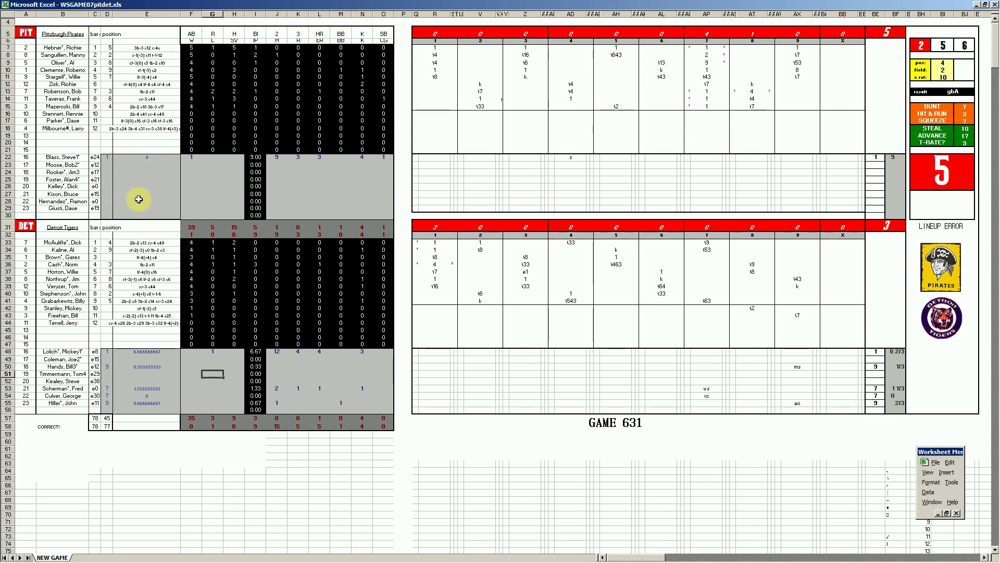
mouse_move(159, 557)
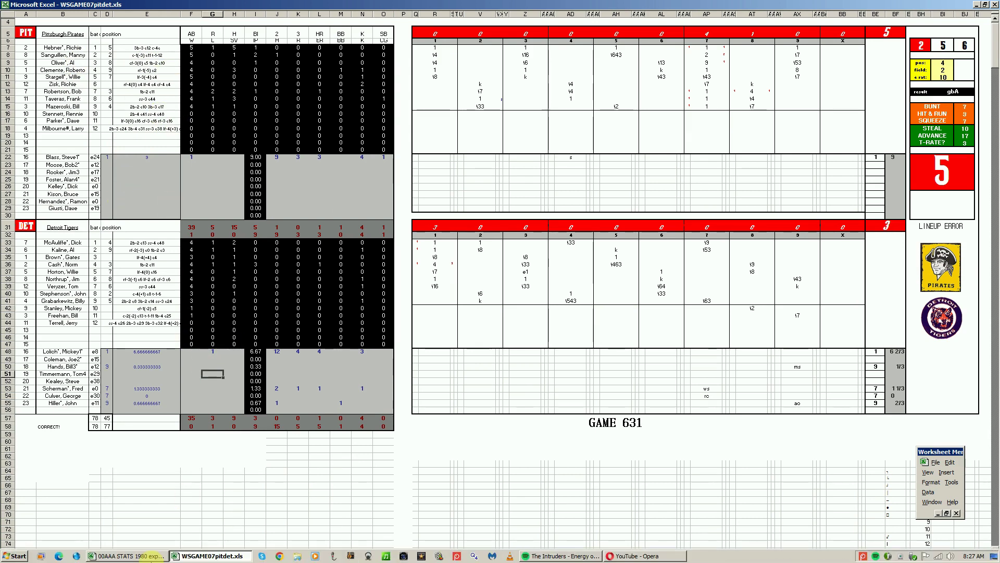
right_click(184, 557)
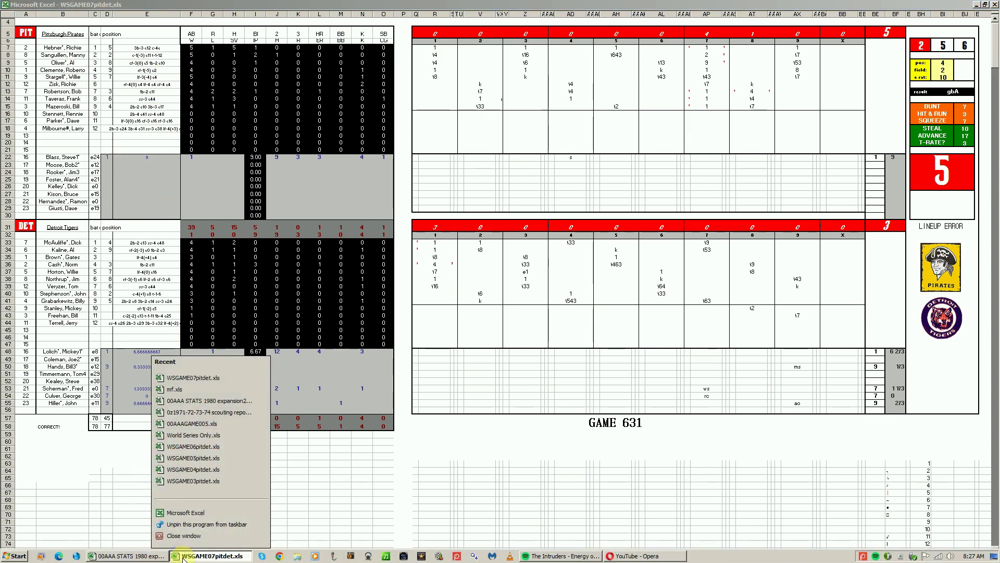
left_click(184, 543)
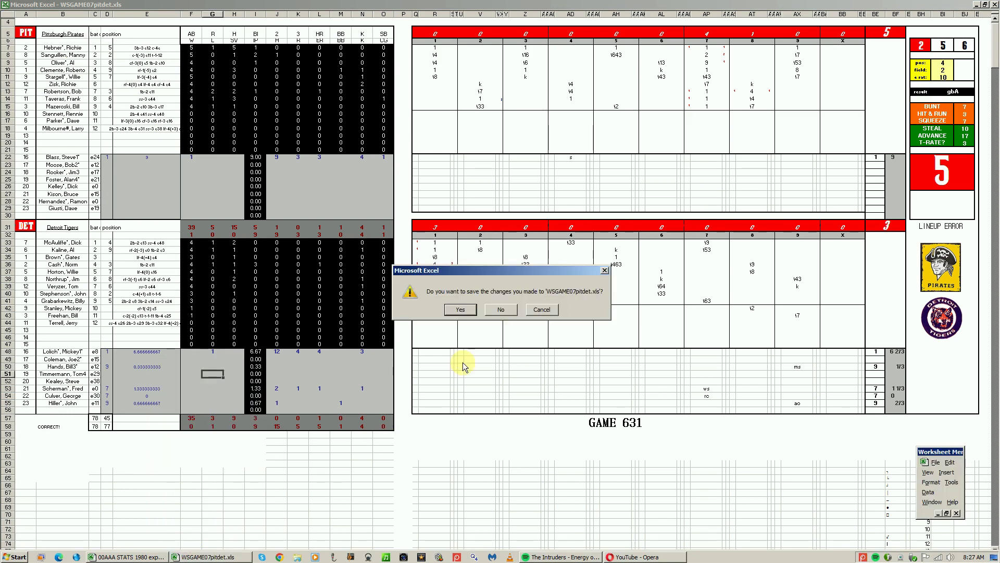
left_click(501, 310)
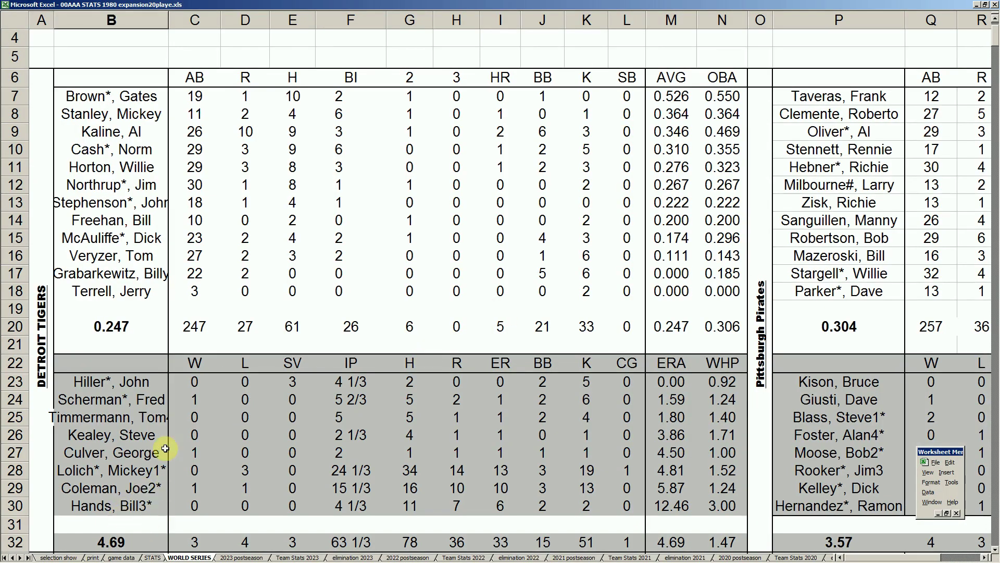
Review the top two Tigers hitters in rows 7–8, highlighting their AB, R, H, AVG and OBA.
left_click(154, 274)
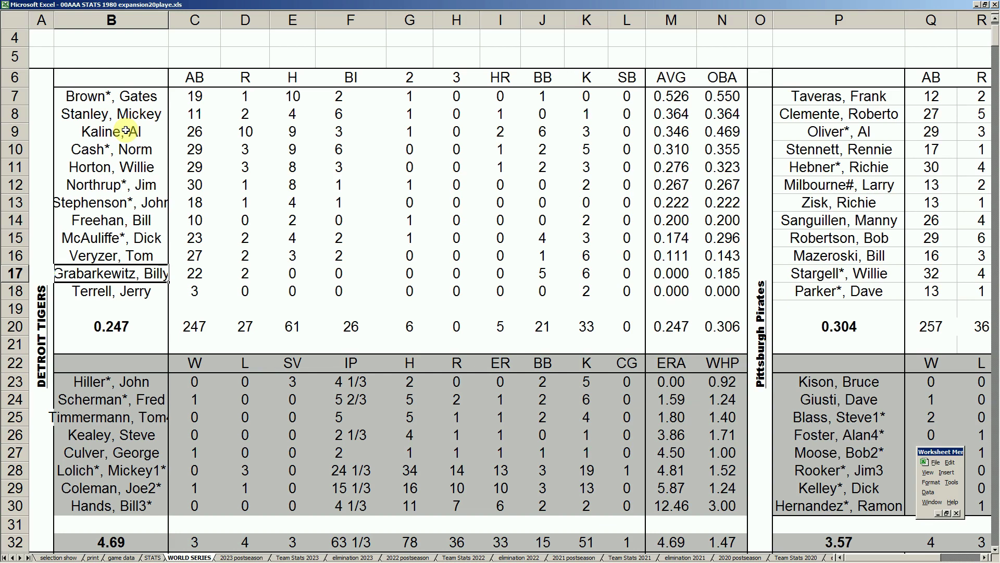
left_click(139, 96)
left_click_drag(195, 97, 293, 97)
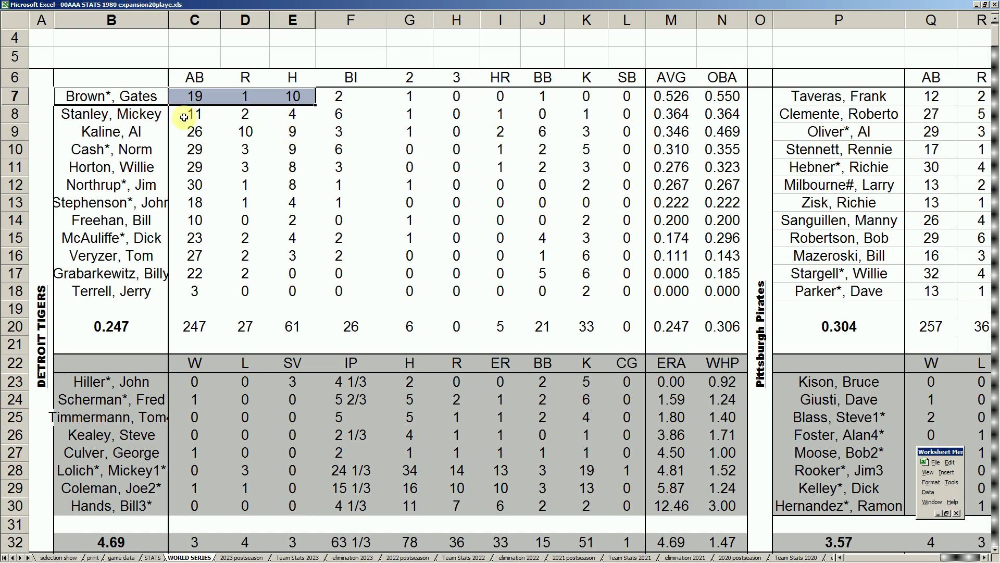
left_click(158, 113)
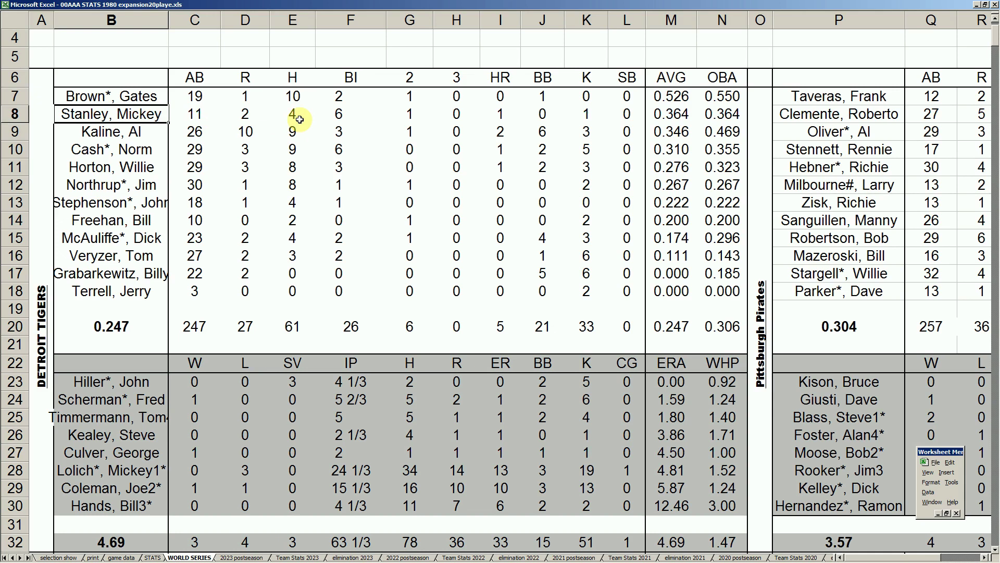
left_click(201, 116)
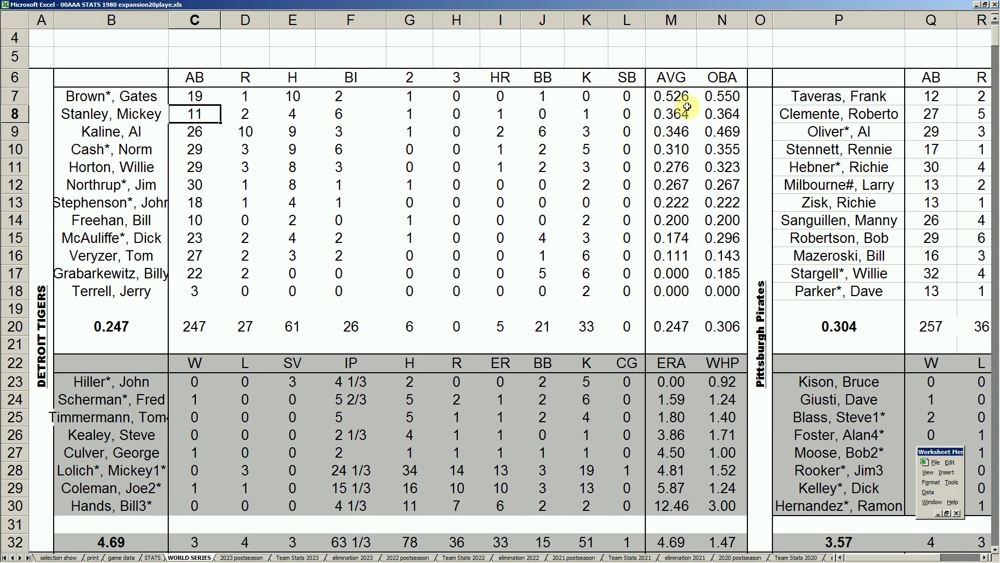
left_click_drag(682, 98, 716, 116)
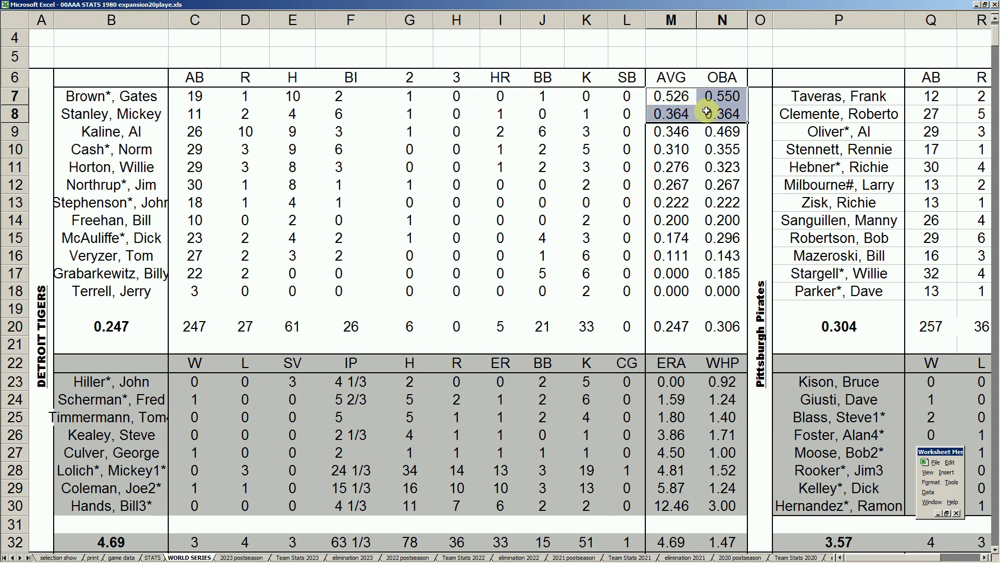
left_click(136, 96)
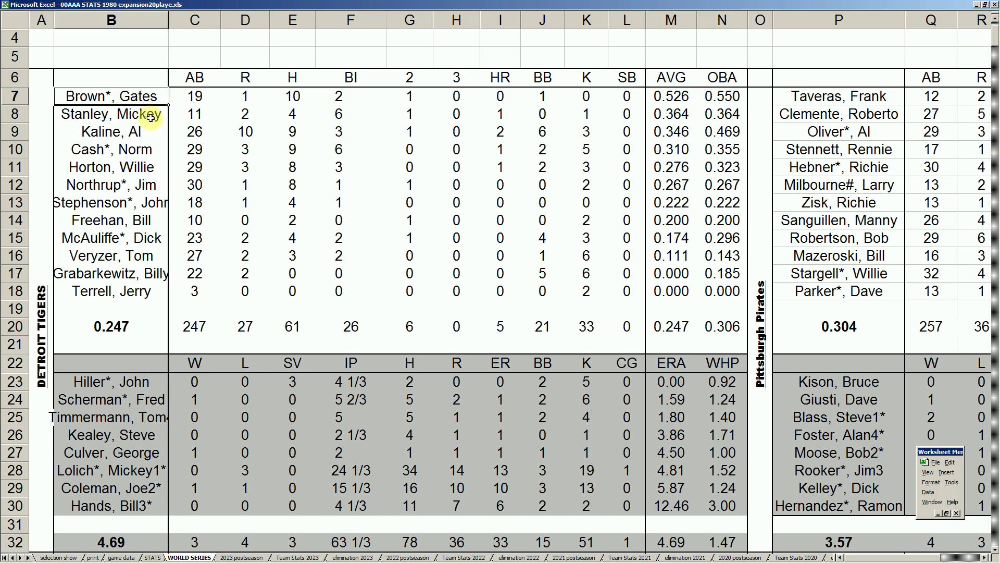
left_click(138, 131)
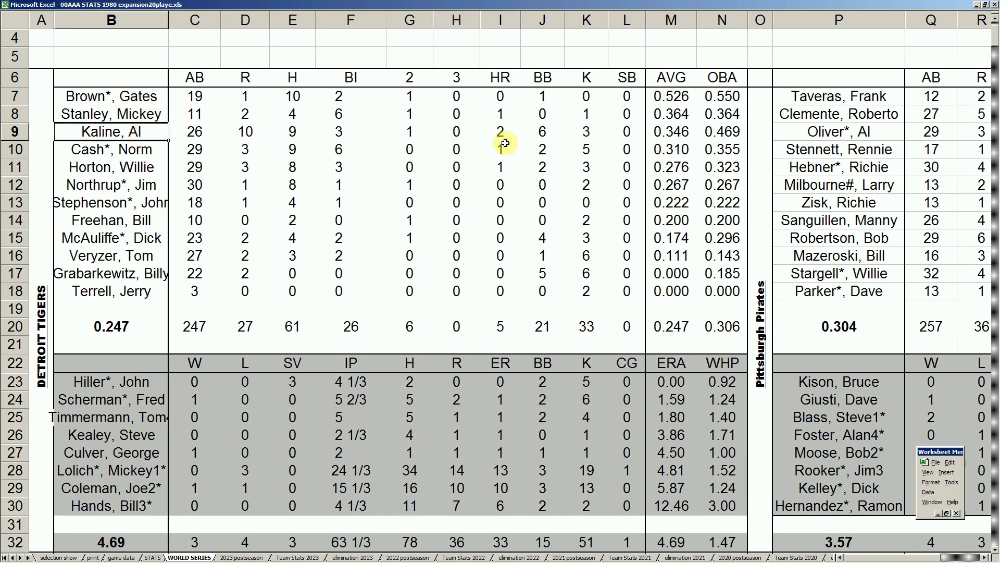
left_click(543, 130)
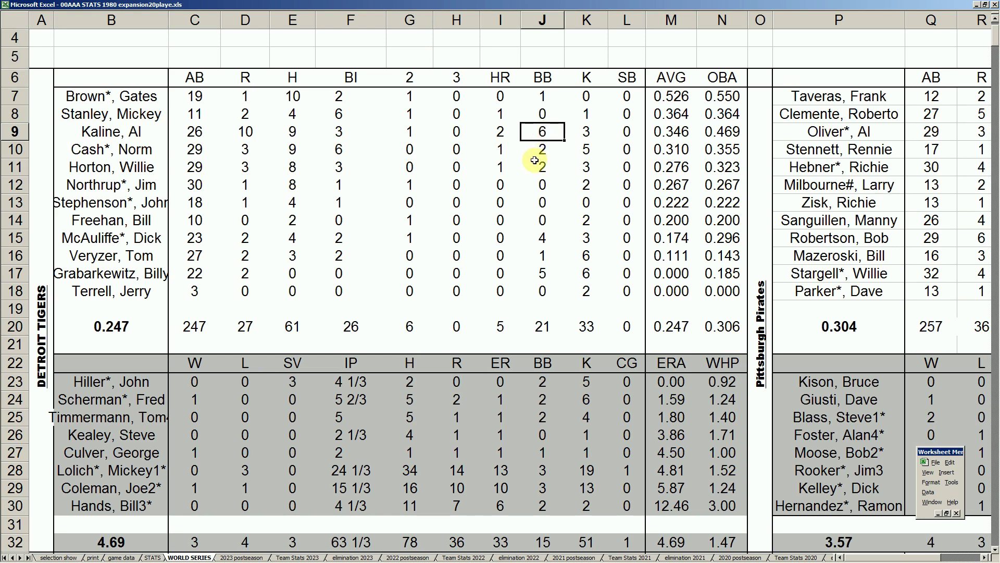
left_click(737, 130)
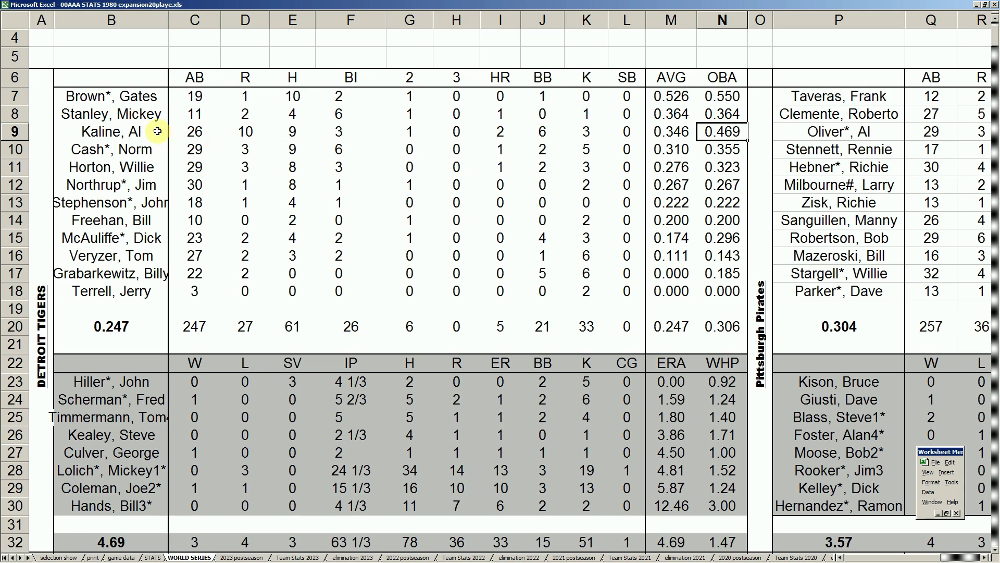
left_click(503, 151)
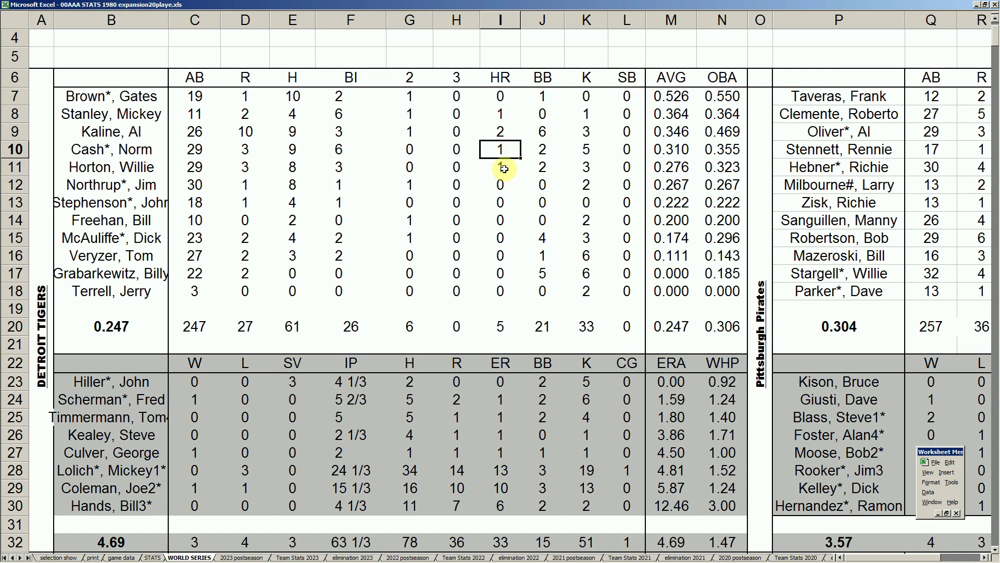
left_click(504, 169)
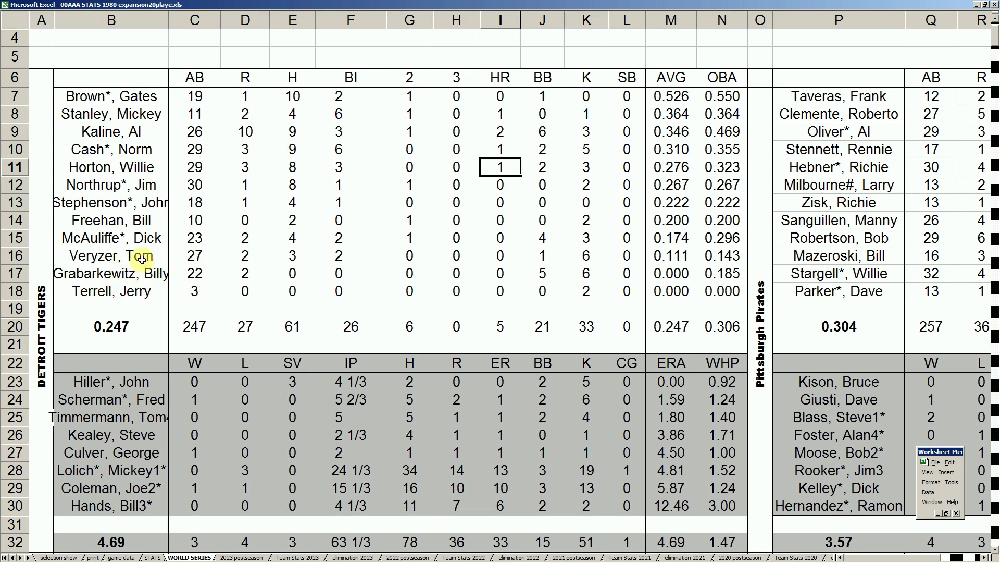
left_click_drag(142, 262, 699, 285)
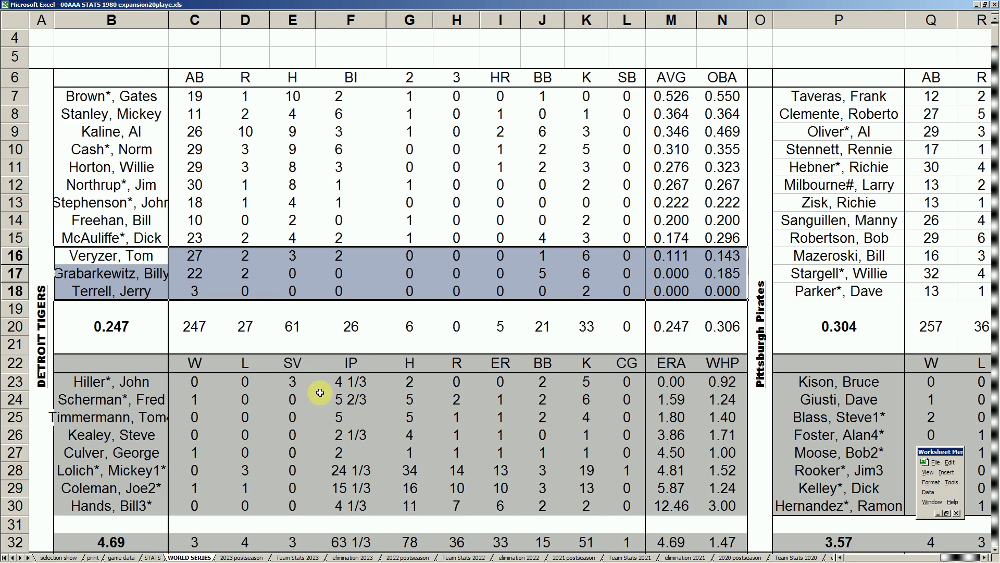
left_click(862, 255)
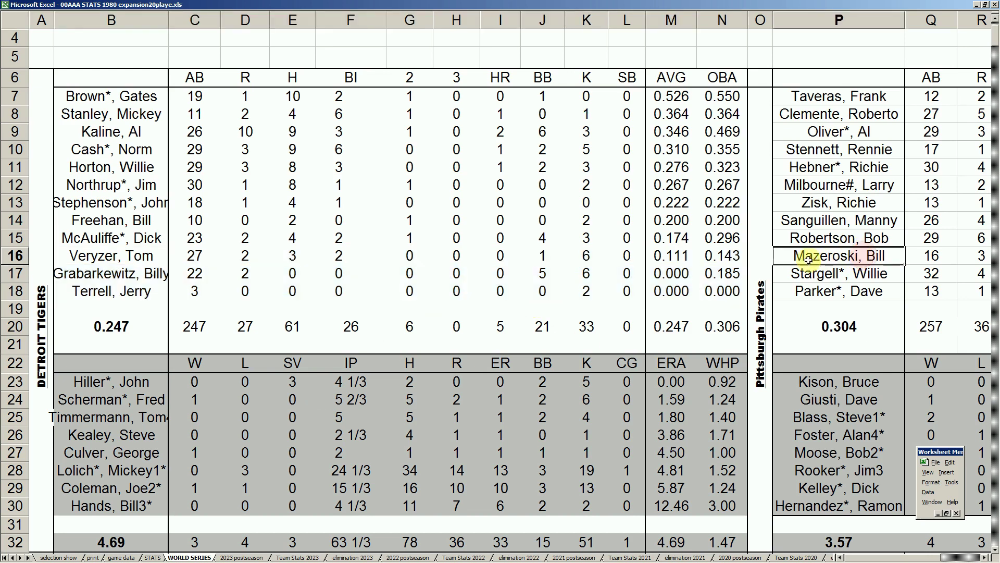
left_click(158, 259)
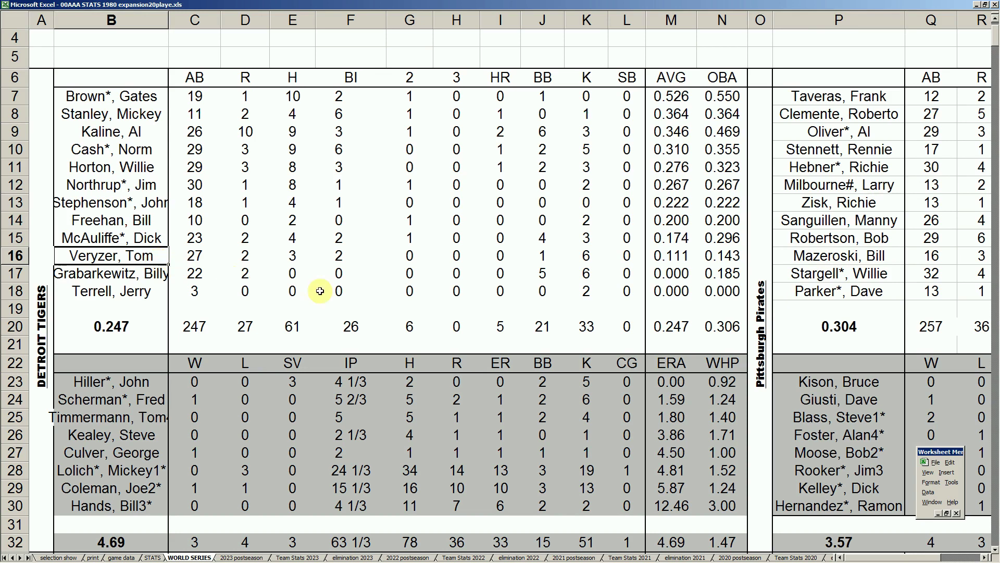
left_click(121, 326)
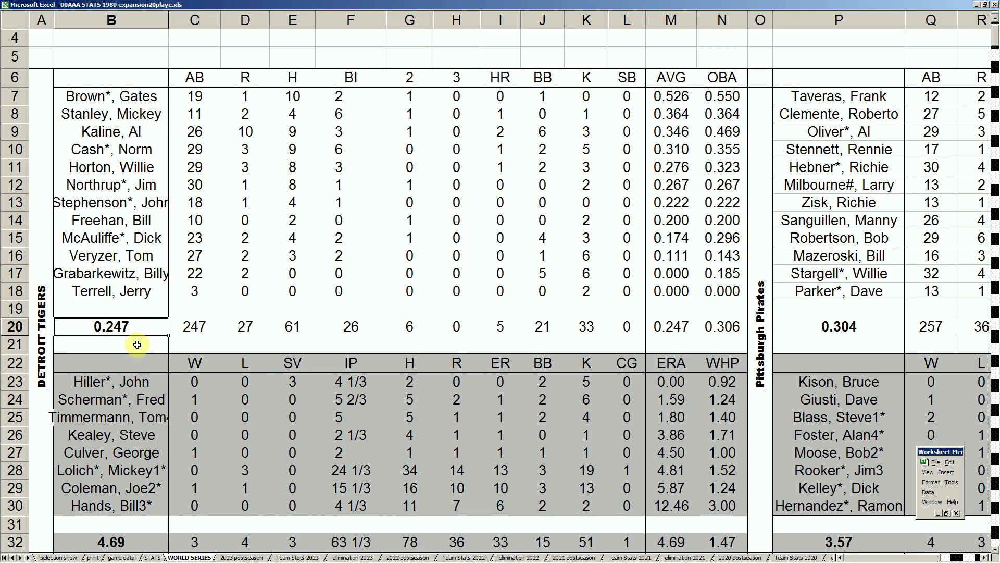
left_click(499, 327)
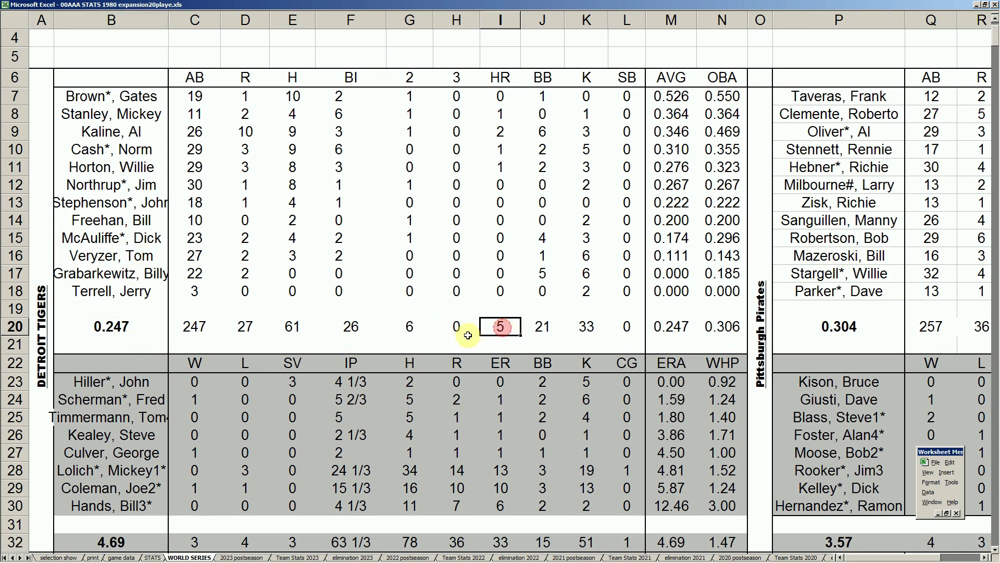
left_click(347, 328)
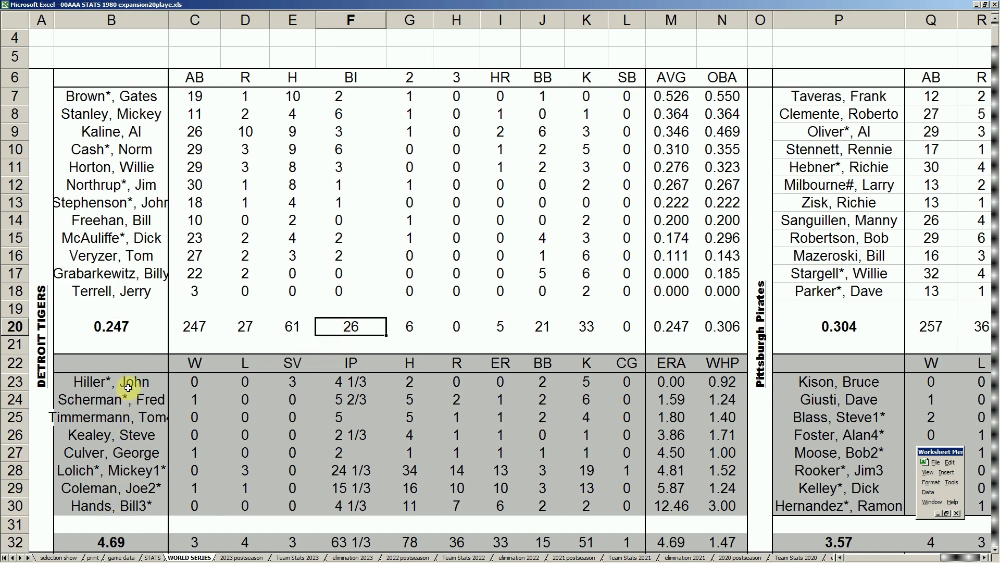
left_click_drag(128, 387, 716, 383)
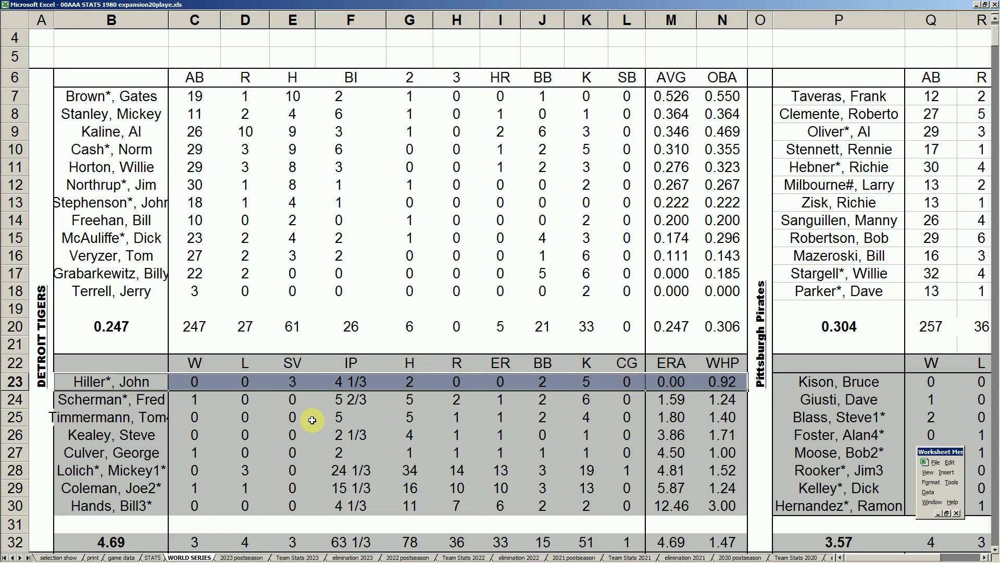
left_click_drag(172, 399, 236, 396)
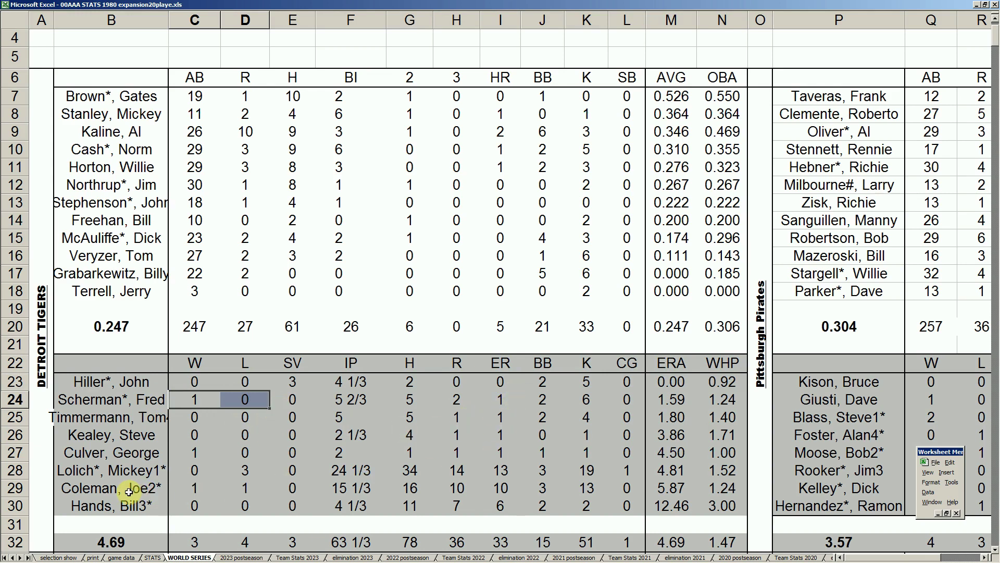
left_click(668, 488)
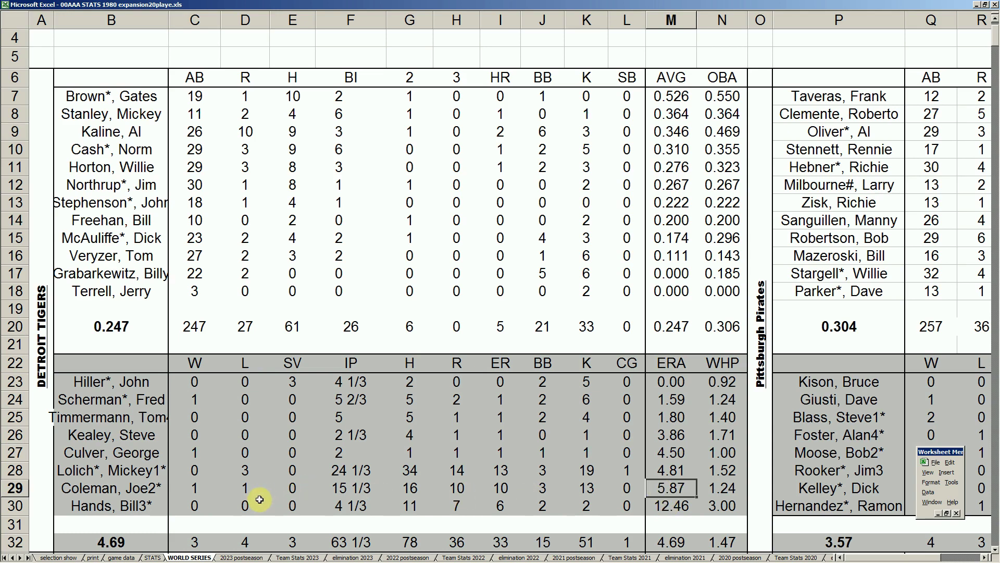
left_click_drag(167, 474, 711, 470)
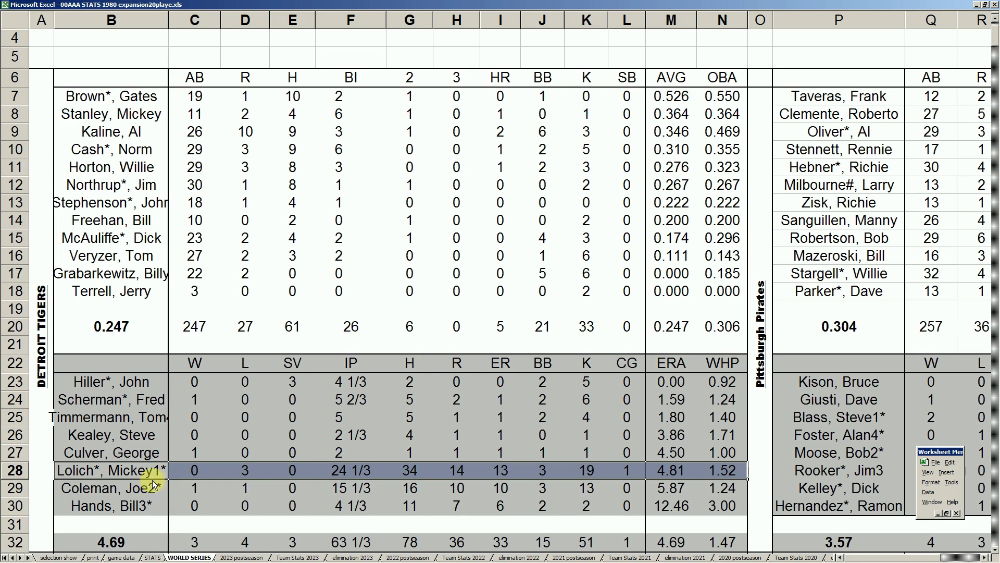
left_click(105, 388)
left_click_drag(105, 388, 106, 399)
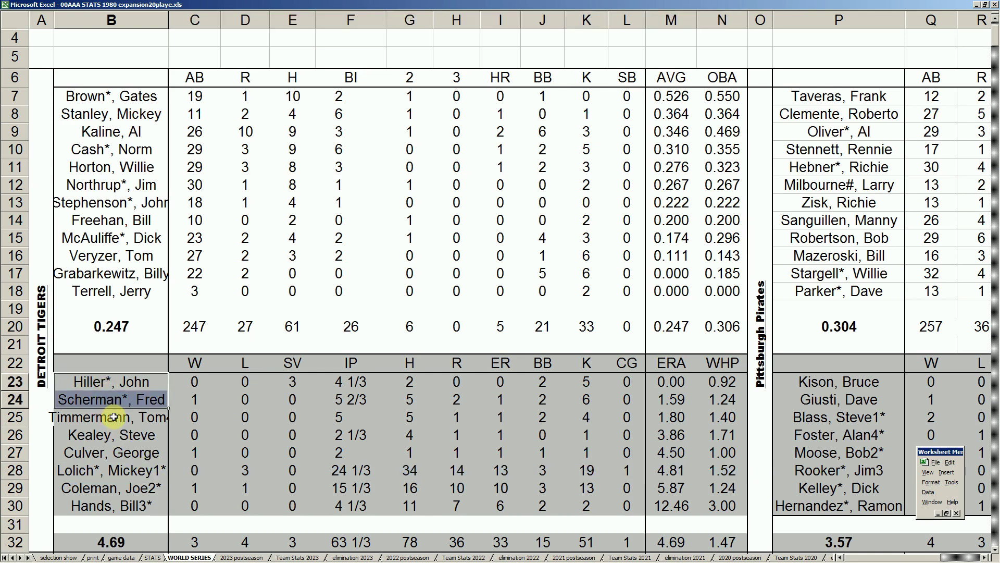
left_click(203, 449)
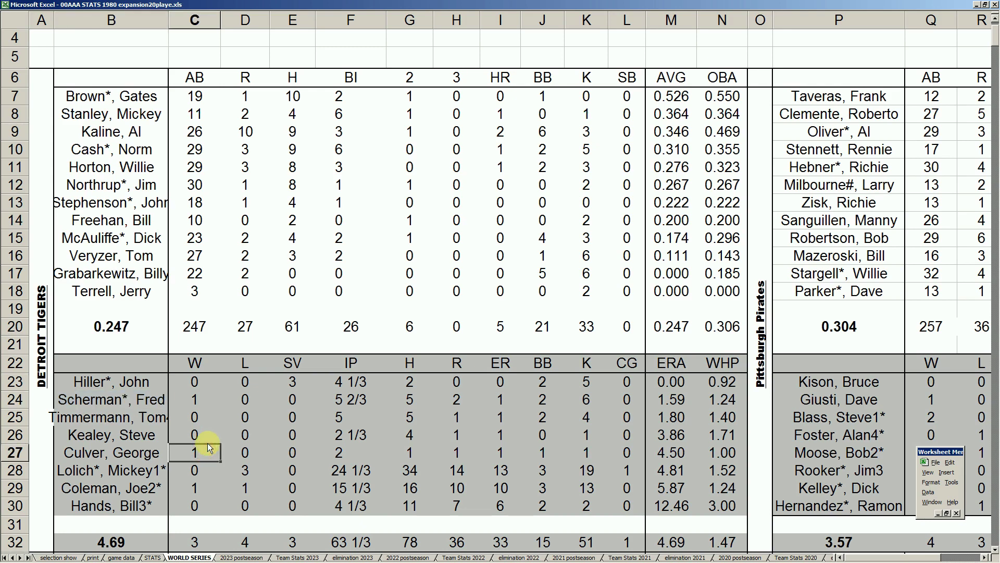
key("Right")
key("Right")
key("Right")
key("Right")
key("Right")
key("Right")
key("Right")
key("Right")
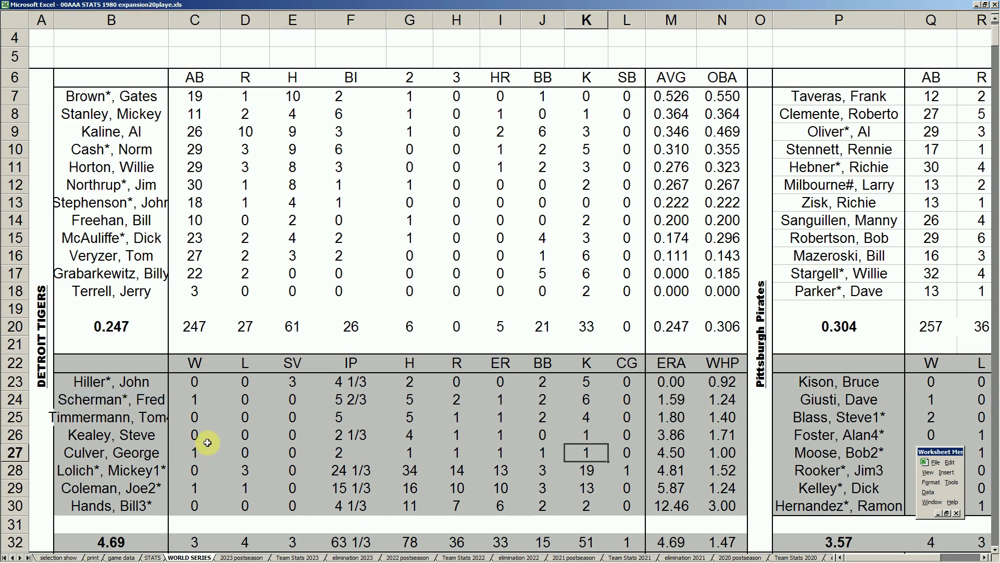
key("Up")
key("Up")
key("Up")
key("Up")
key("Up")
key("Up")
key("Up")
key("Up")
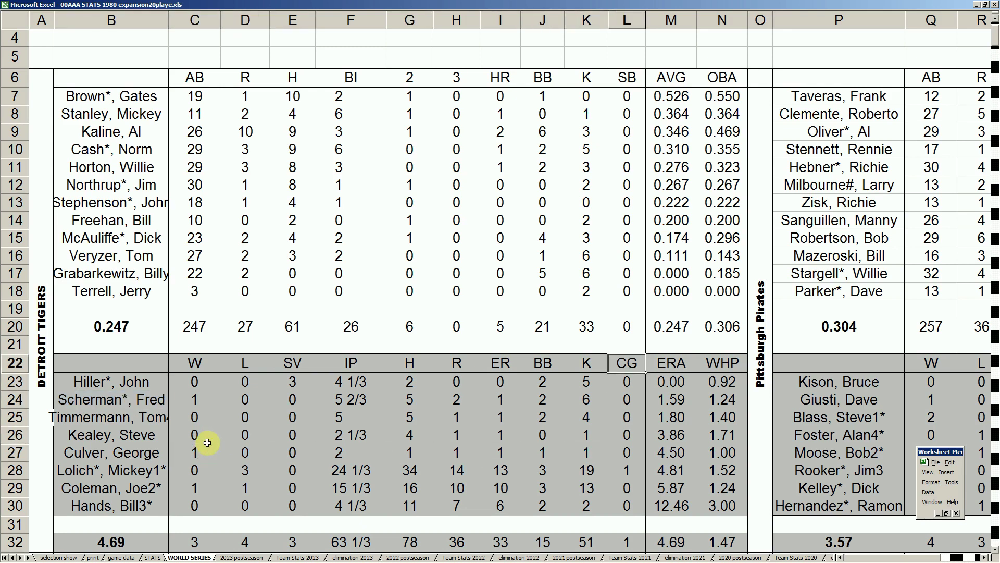
key("Left")
key("Left")
key("Left")
key("Left")
key("Left")
key("Left")
key("Left")
key("Left")
key("Left")
key("Down")
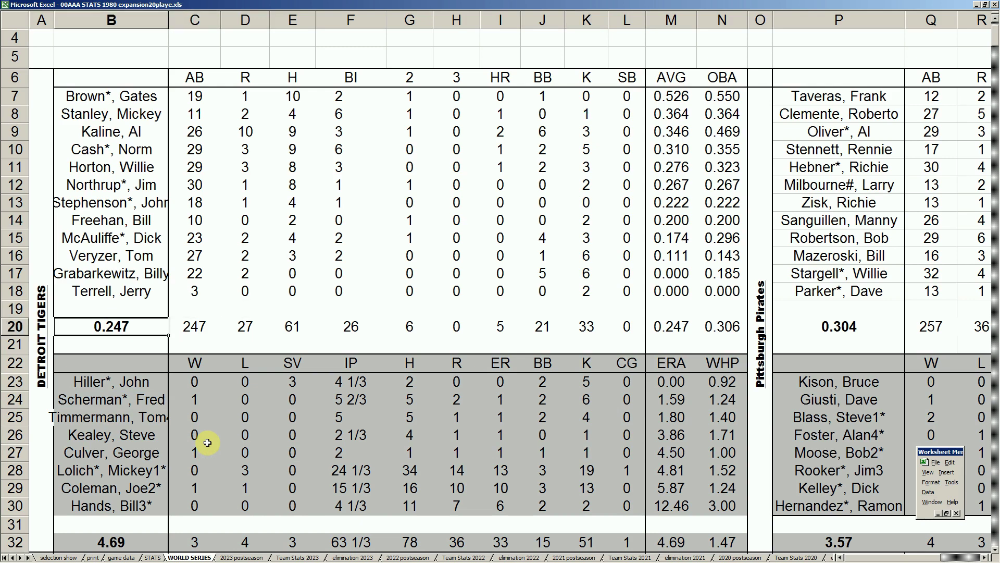
key("Right")
key("Right")
key("Right")
key("Right")
key("Right")
key("Right")
key("Right")
key("Right")
key("Right")
key("Right")
key("Right")
key("Right")
key("Right")
key("Right")
key("Left")
key("Left")
key("Left")
key("Left")
key("Left")
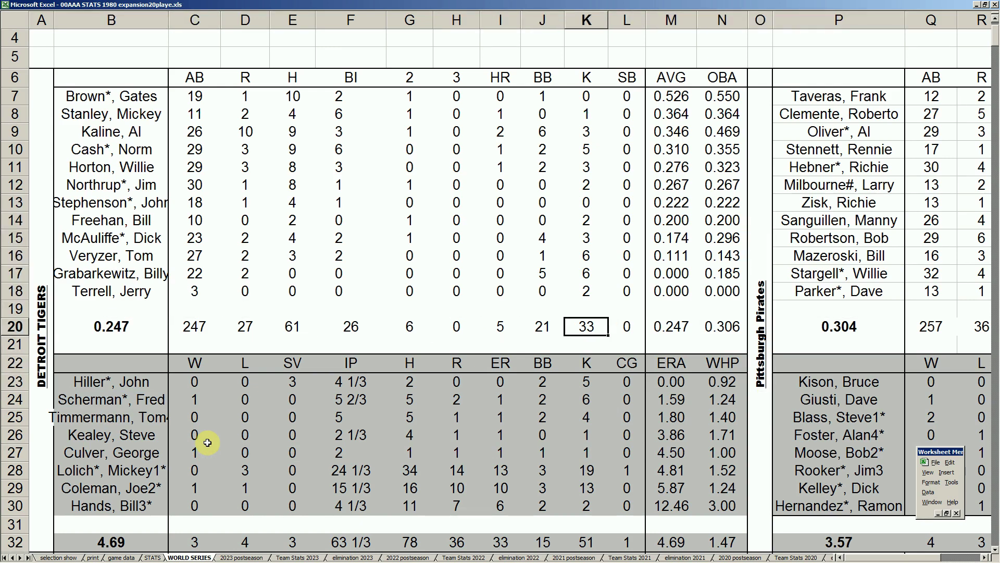
key("Left")
key("Left")
key("Left")
key("Down")
key("Down")
key("Down")
key("Down")
key("Down")
key("Left")
key("Down")
key("Right")
key("Right")
key("Right")
key("Right")
key("Right")
key("Right")
key("Down")
key("Down")
key("Down")
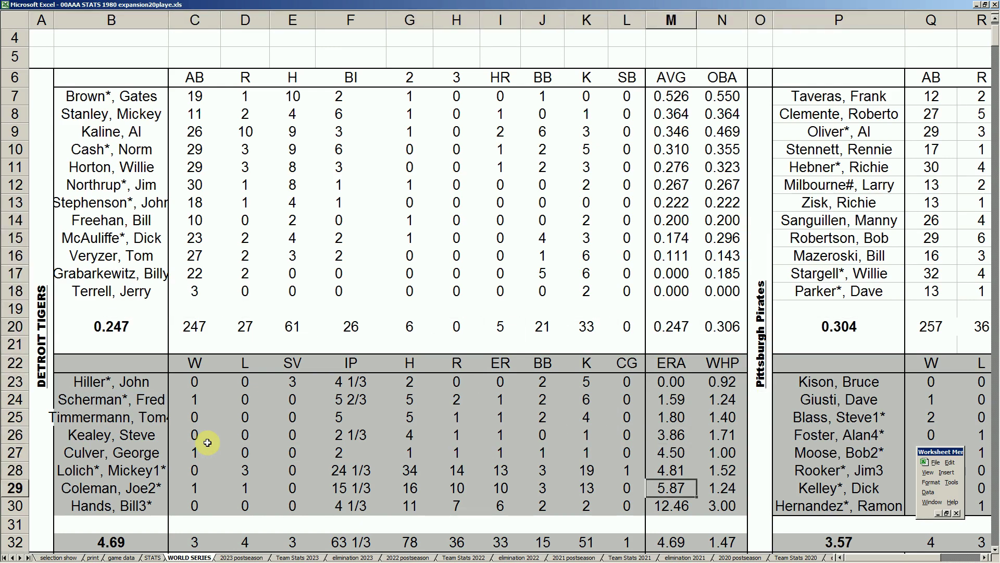
key("Down")
key("Right")
key("Down")
key("Right")
key("Right")
key("Down")
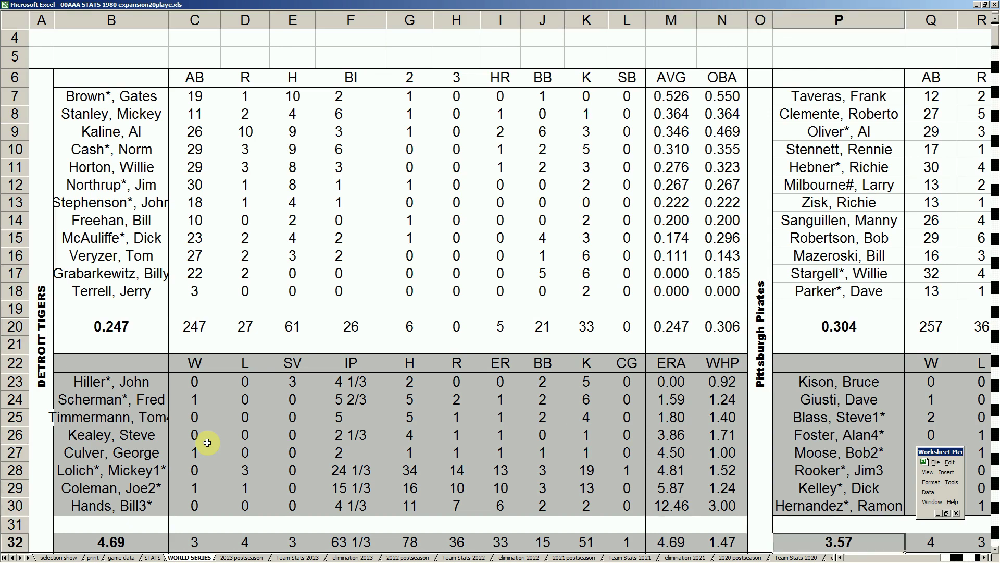
Scroll right to the Pirates' ERA and WHIP columns and check the .583 and .353 averages.
key("Right")
key("Right")
key("Right")
key("Right")
key("Right")
key("Right")
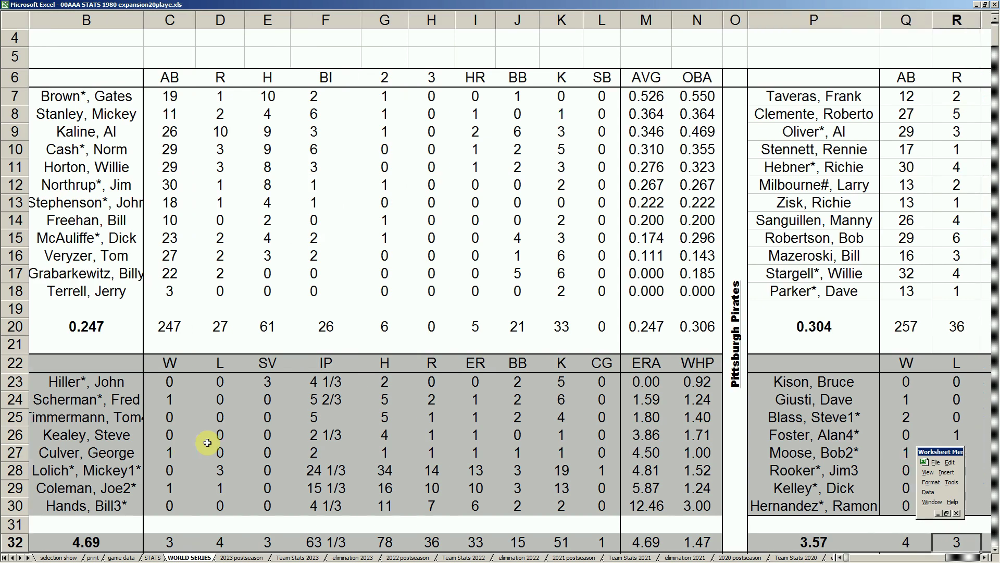
key("Right")
key("Right")
key("Right")
key("Right")
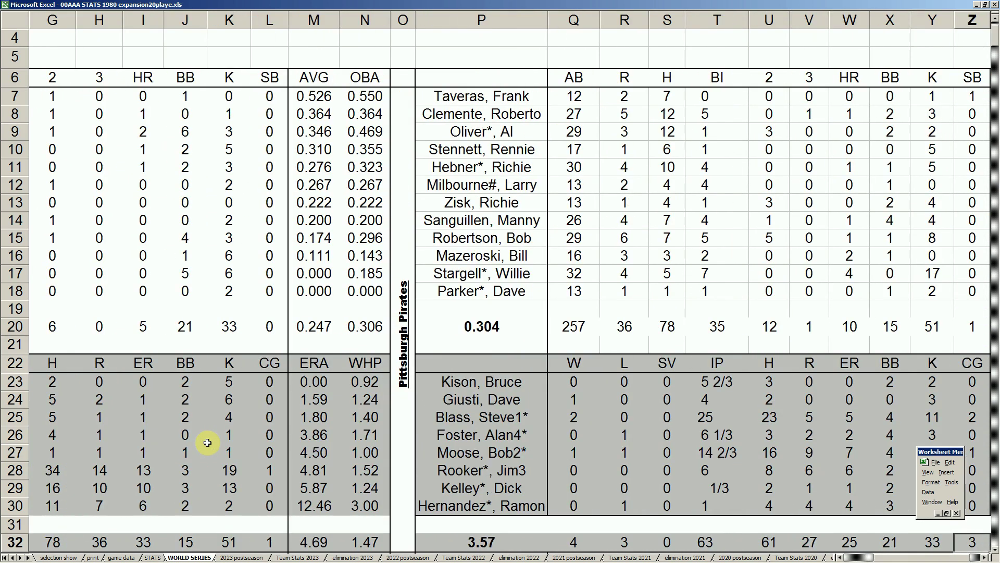
key("Right")
key("Right")
key("Right")
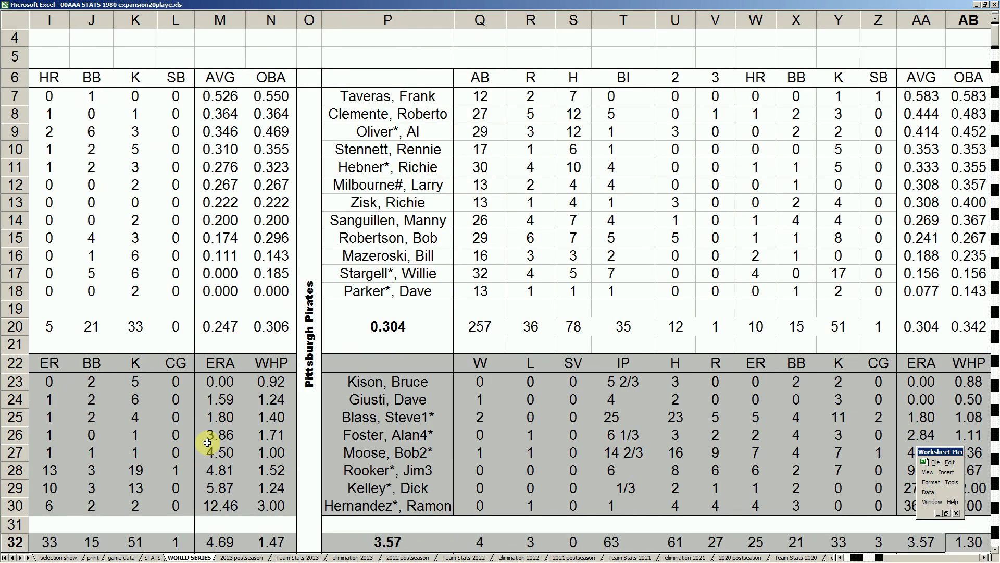
key("Right")
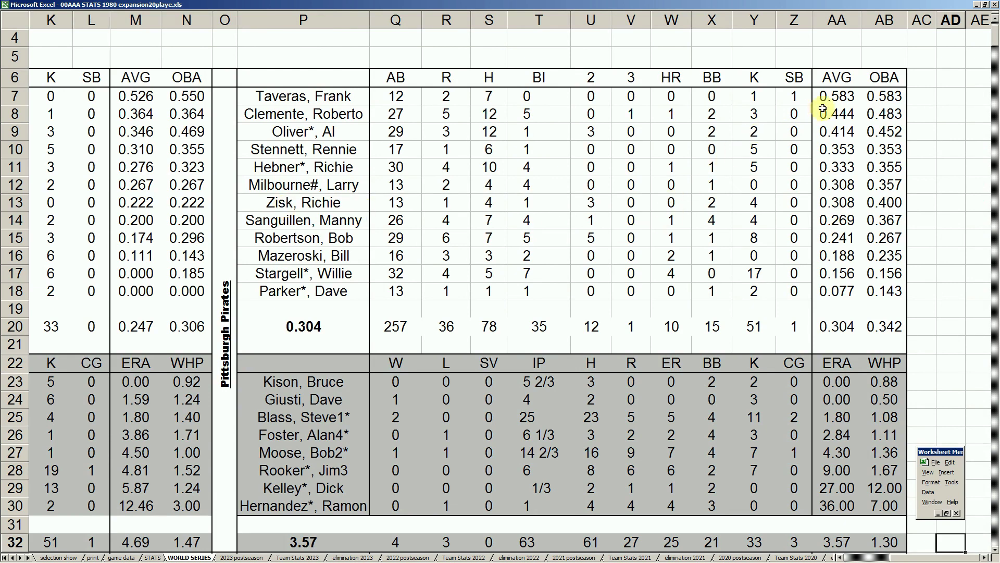
left_click(843, 96)
left_click(332, 96)
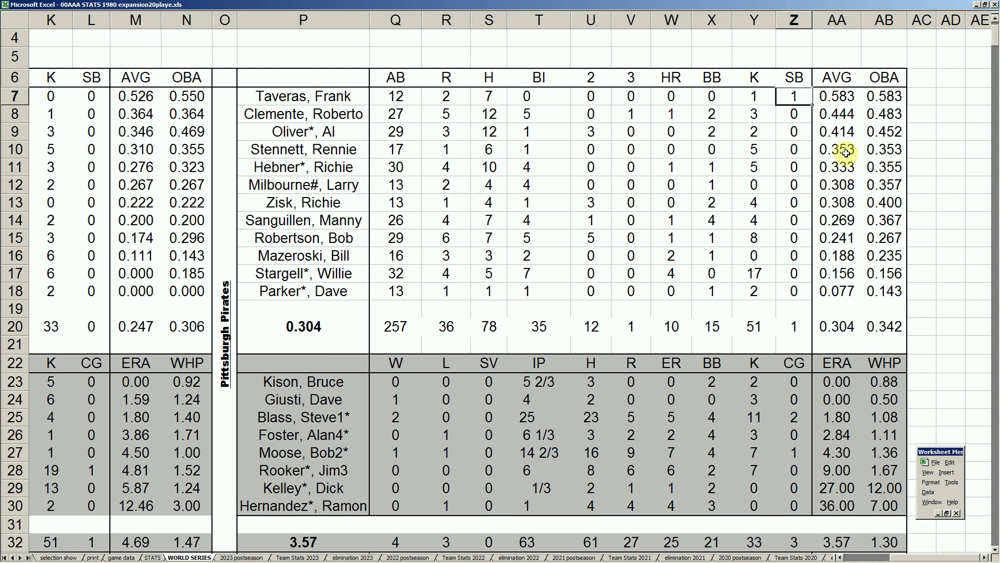
left_click(837, 151)
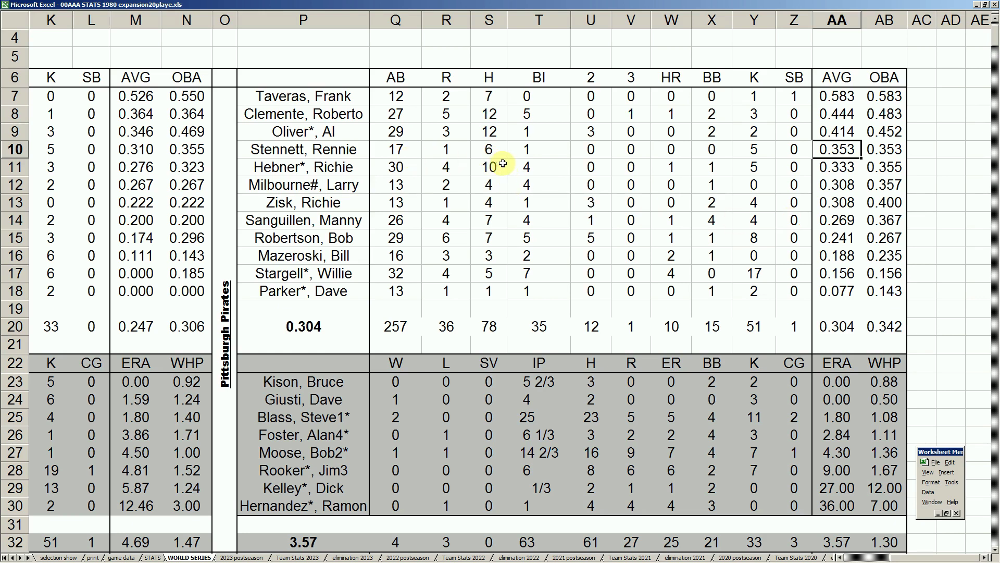
left_click(882, 155)
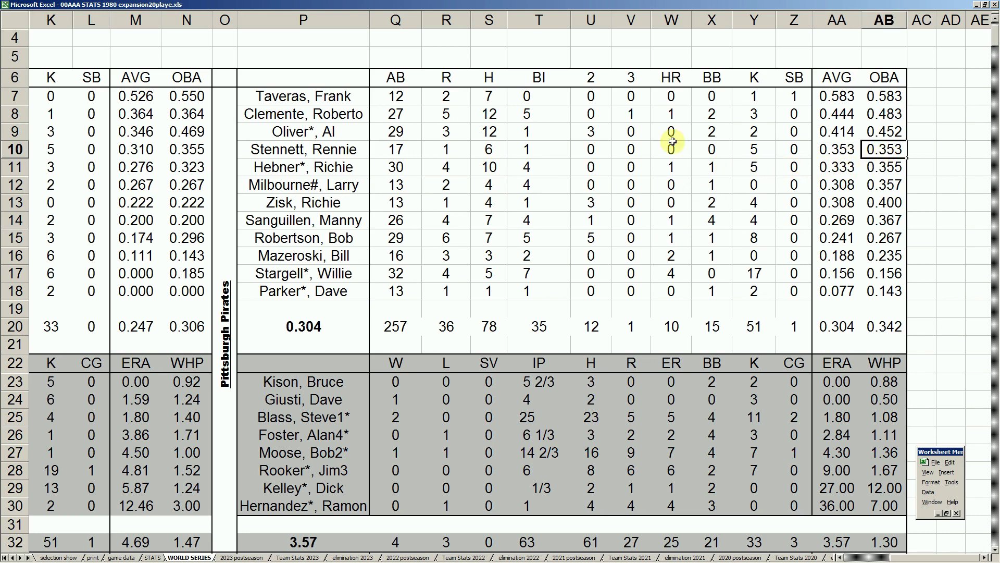
Check the Pirates' 10 team home runs and the row 16–17 hitters' hits, homers, RBI, walks and strikeouts.
left_click(670, 326)
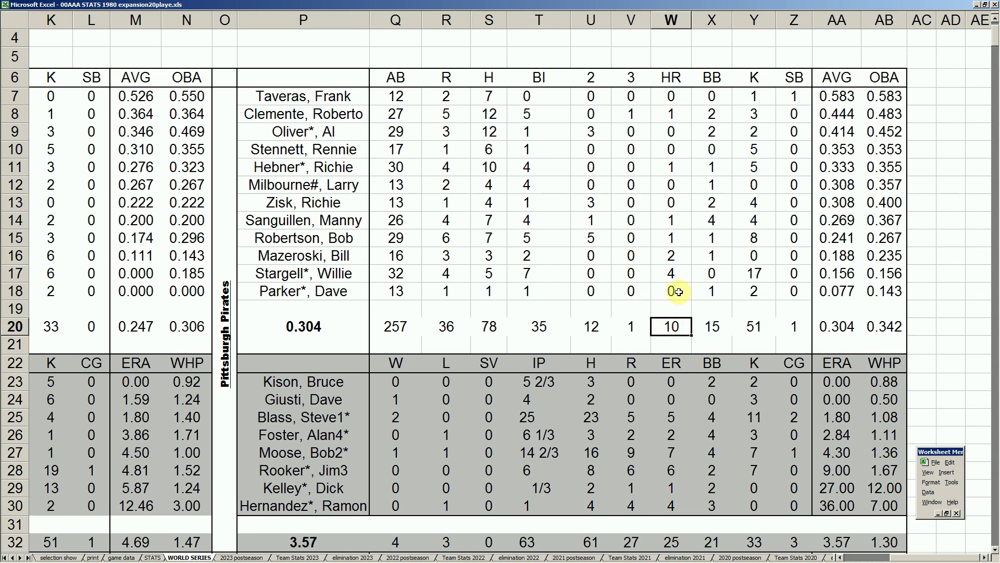
left_click(672, 276)
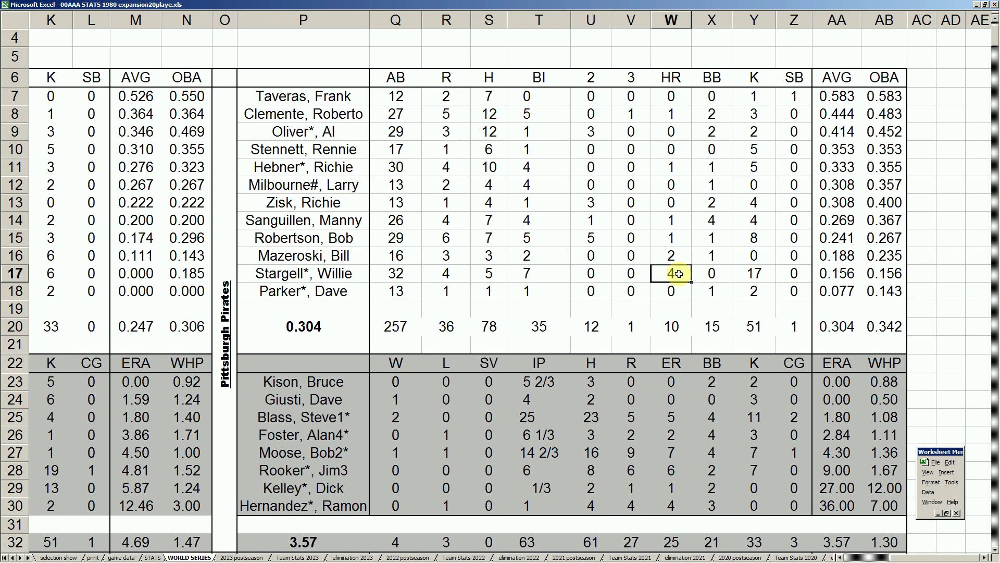
left_click(552, 278)
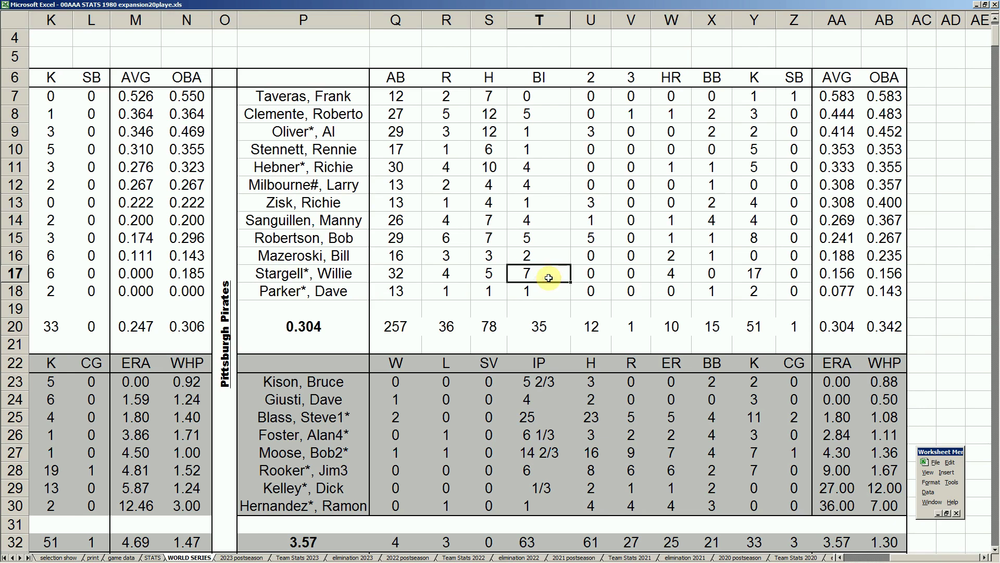
left_click(849, 277)
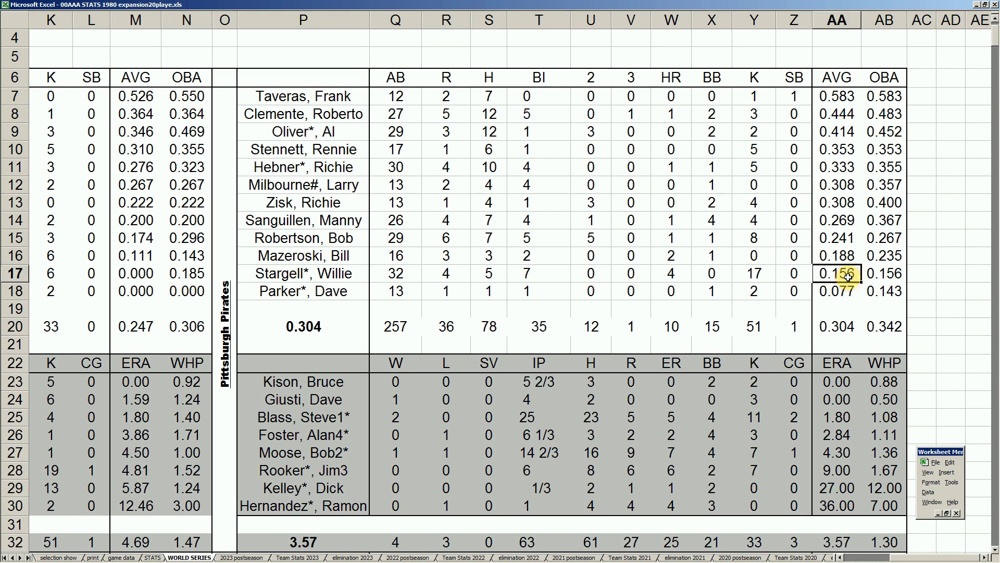
left_click(718, 276)
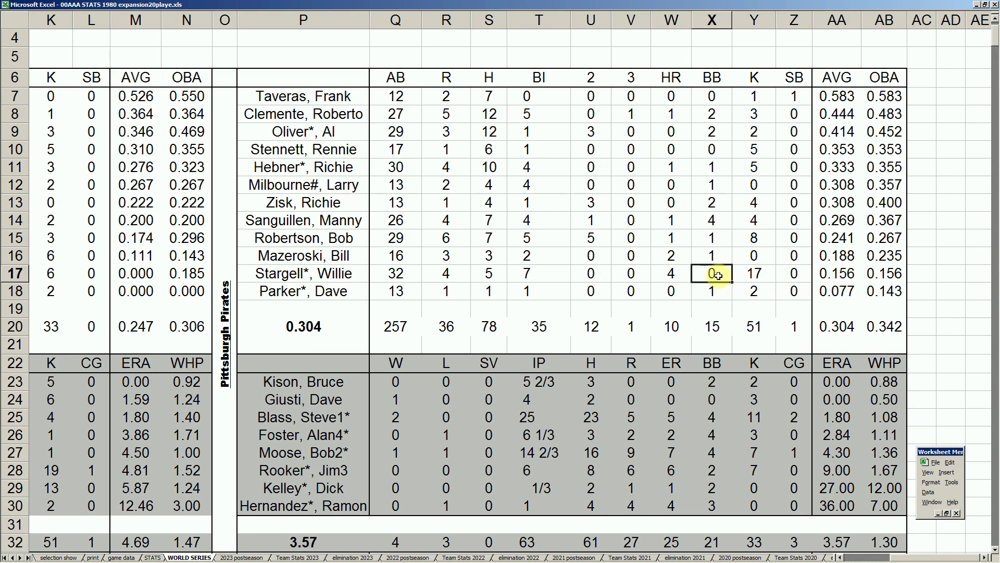
left_click(750, 274)
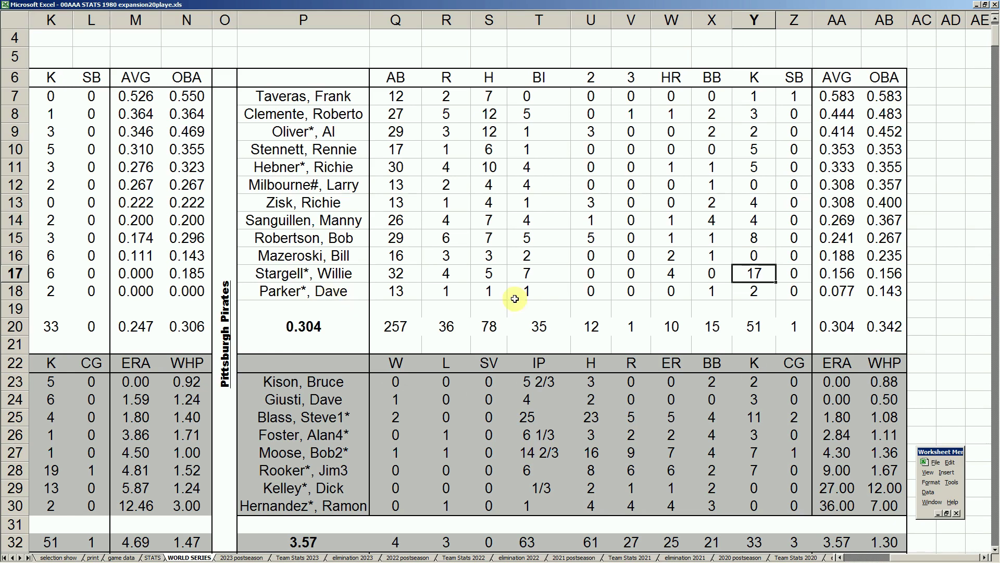
left_click(488, 259)
left_click(672, 255)
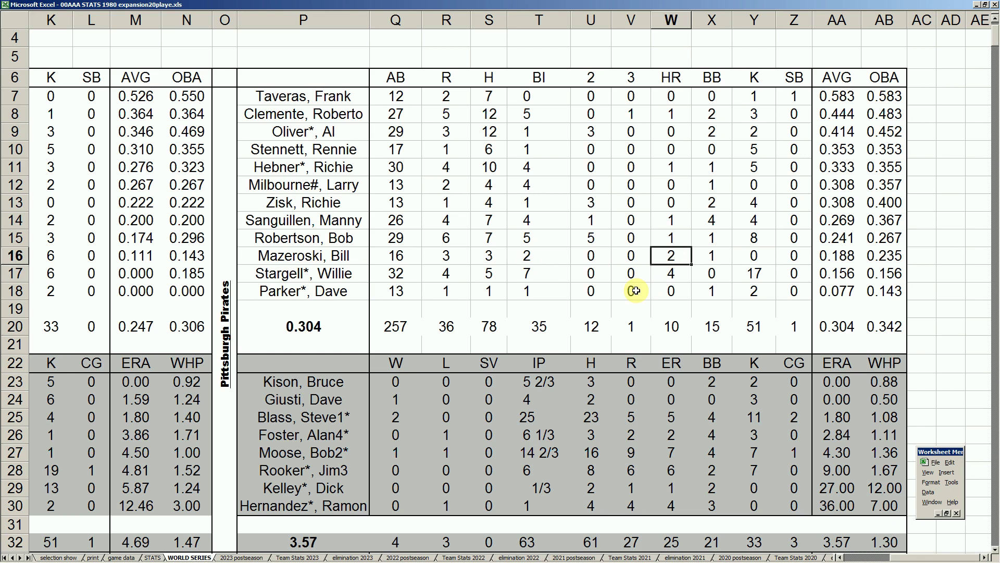
left_click(349, 221)
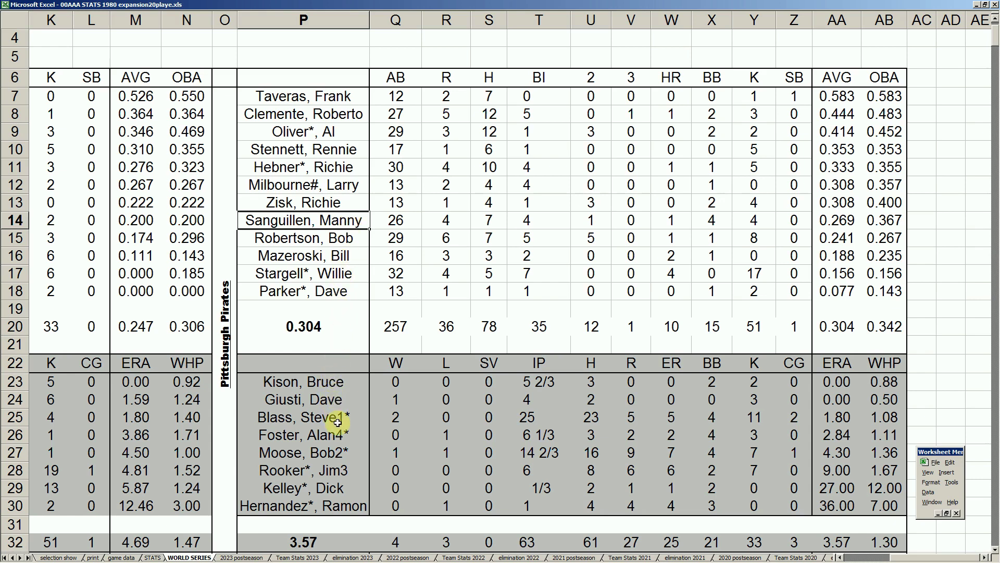
left_click_drag(341, 420, 886, 420)
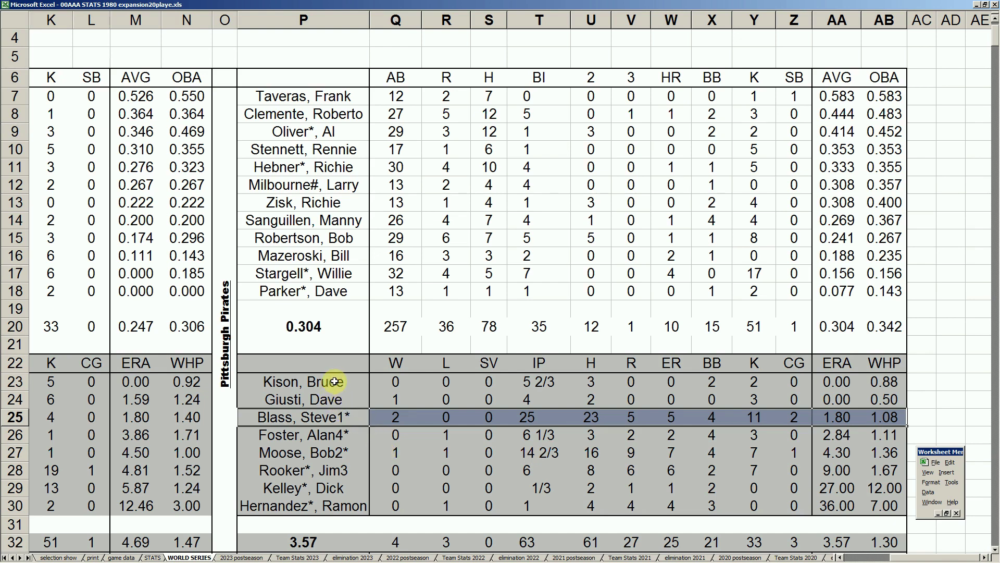
left_click_drag(331, 386, 863, 420)
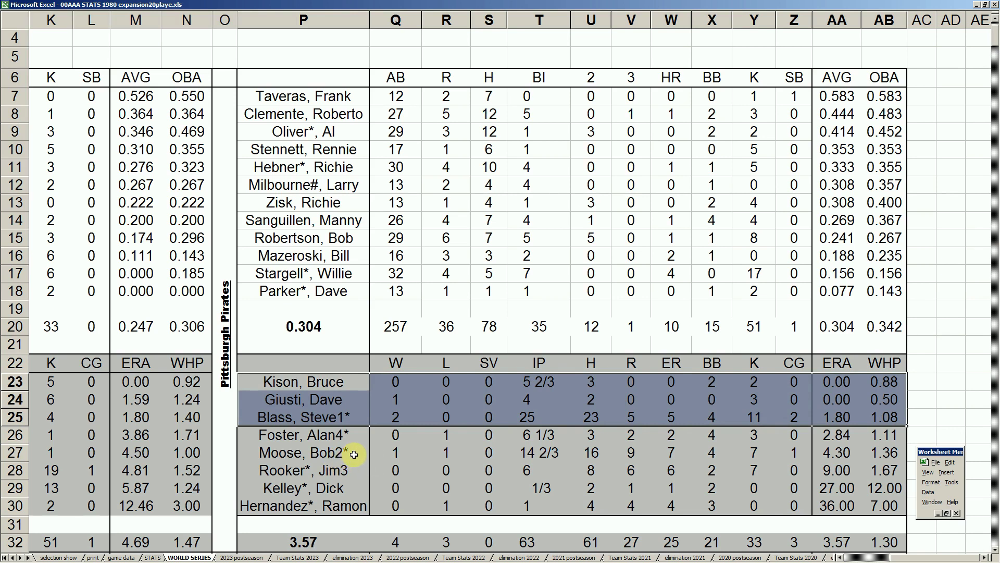
left_click_drag(492, 380, 489, 504)
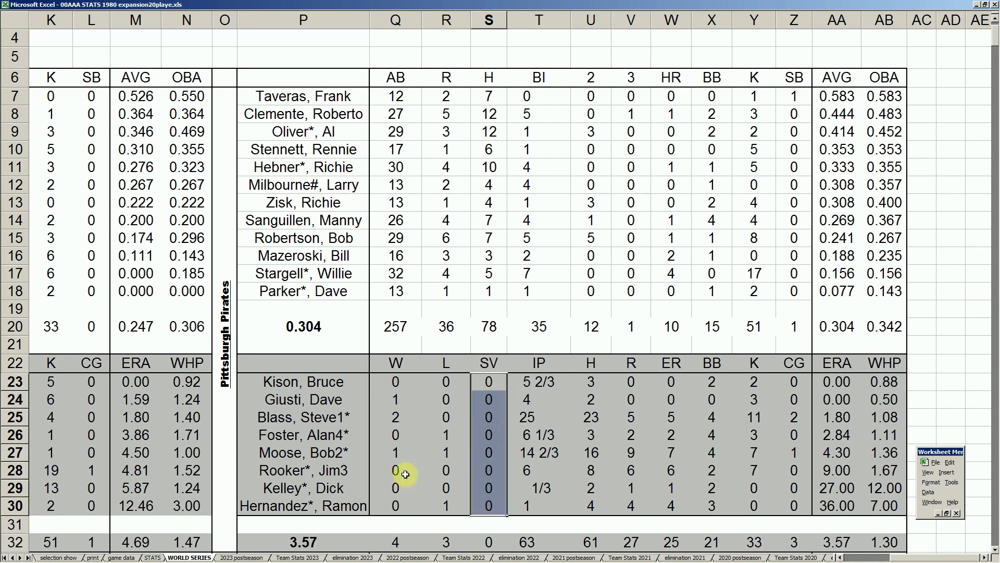
left_click(326, 453)
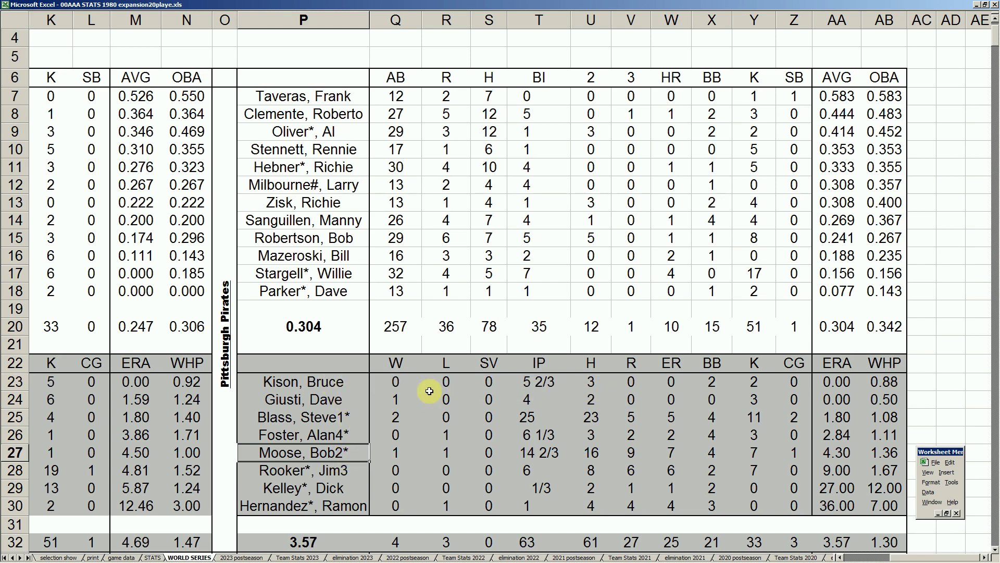
left_click(302, 469)
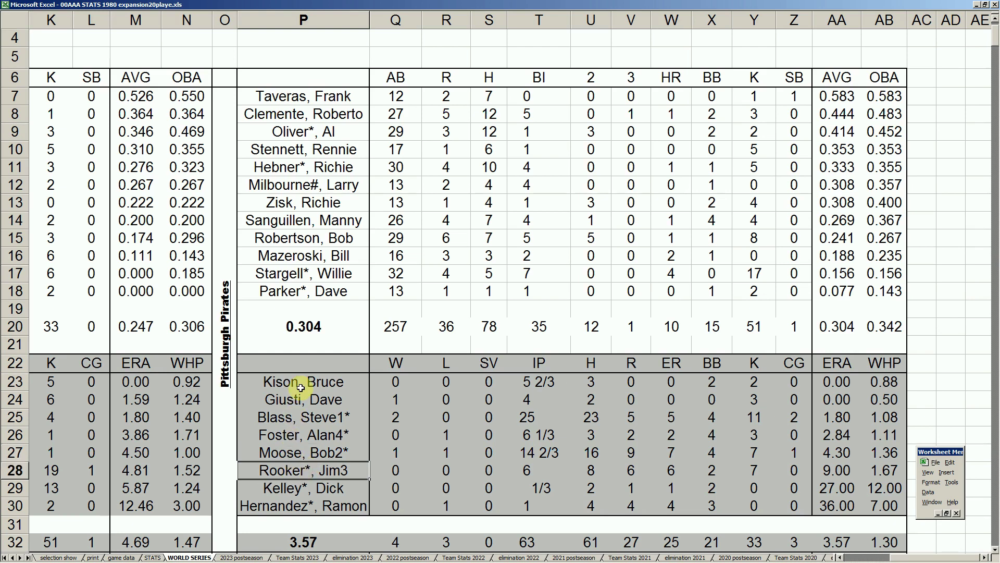
left_click(309, 506)
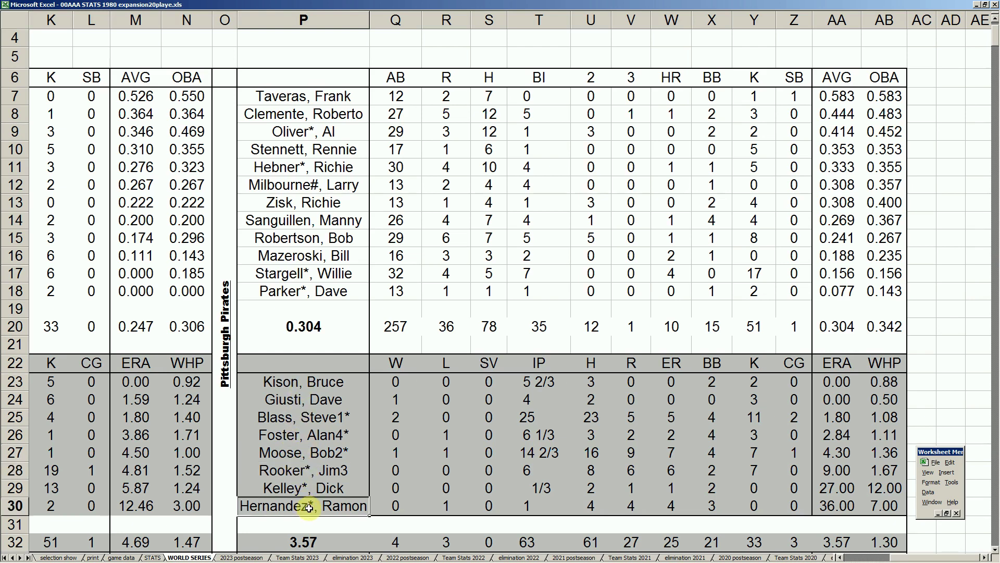
left_click_drag(308, 507, 312, 471)
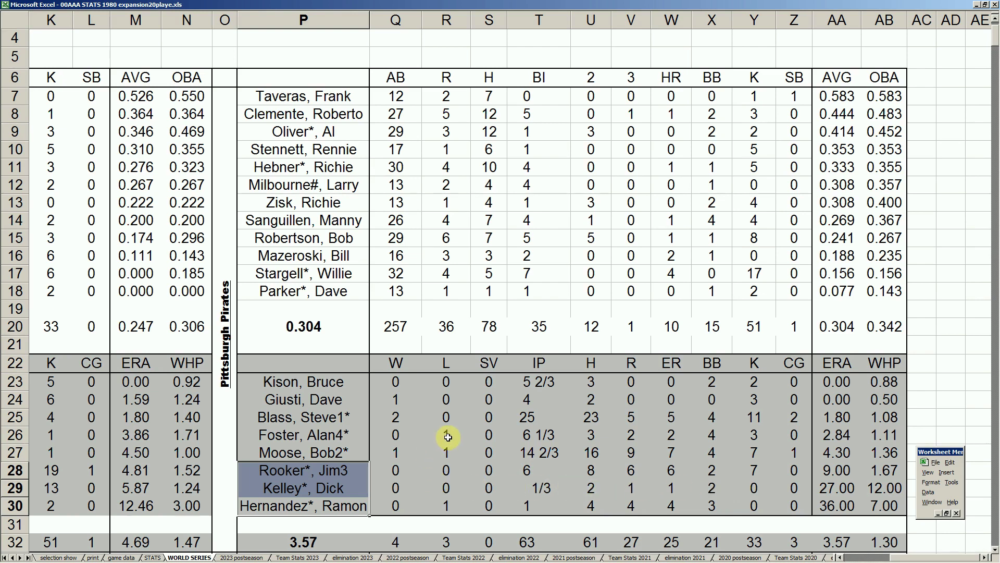
Highlight the pitching lines in rows 26, 29 and 30, then return to the Tigers columns from L18.
left_click_drag(349, 437, 868, 439)
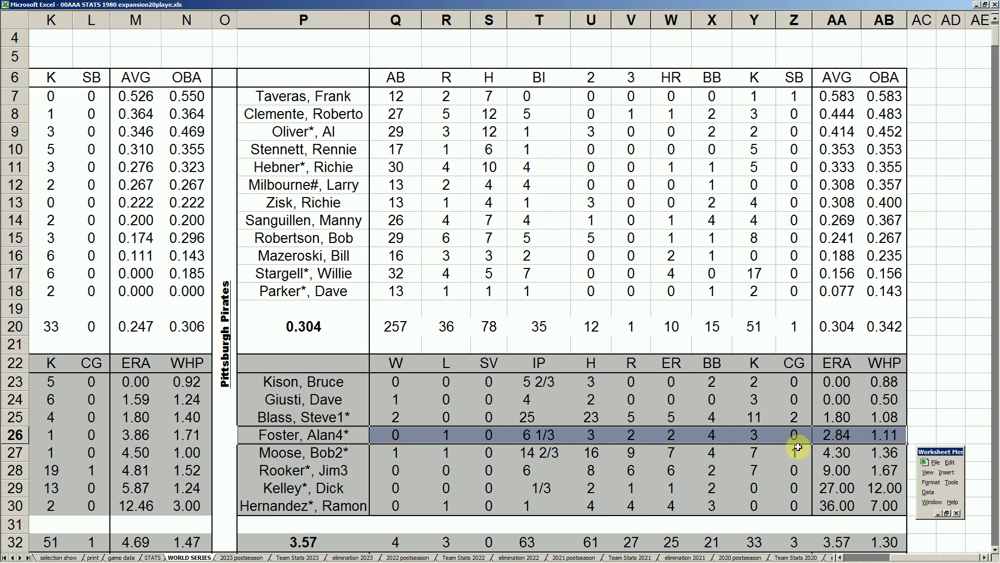
left_click_drag(351, 489, 839, 487)
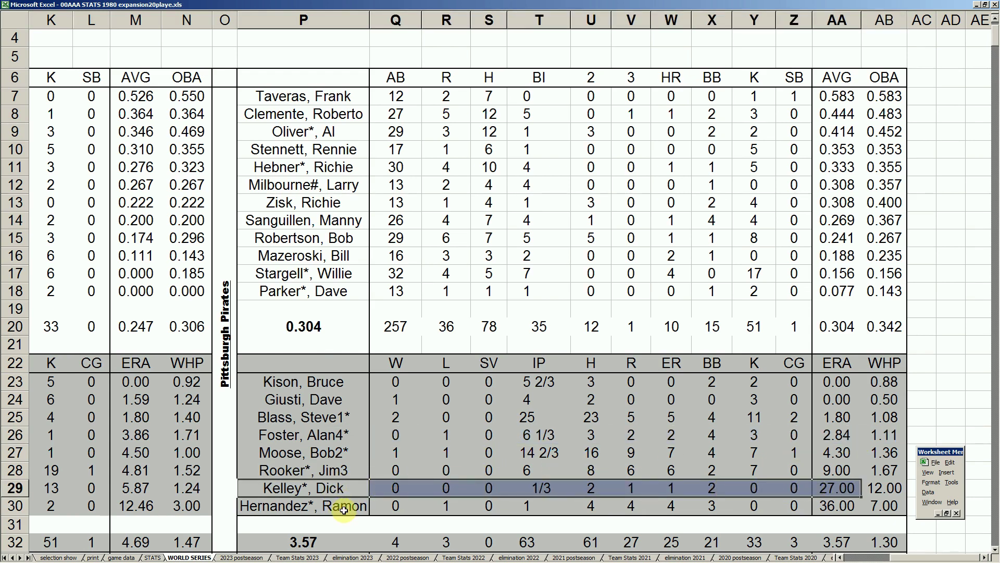
left_click_drag(343, 510, 864, 504)
left_click(698, 450)
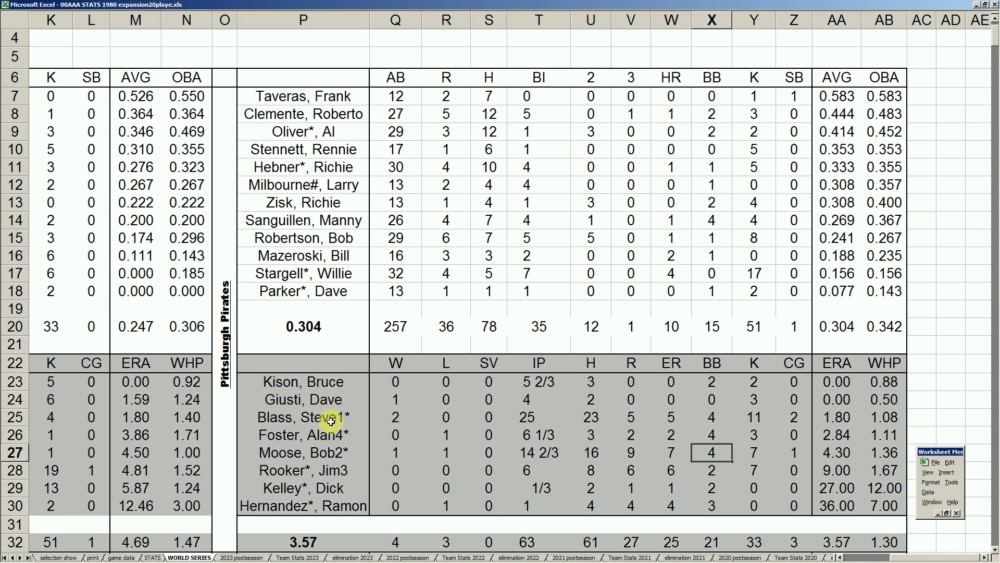
left_click(109, 293)
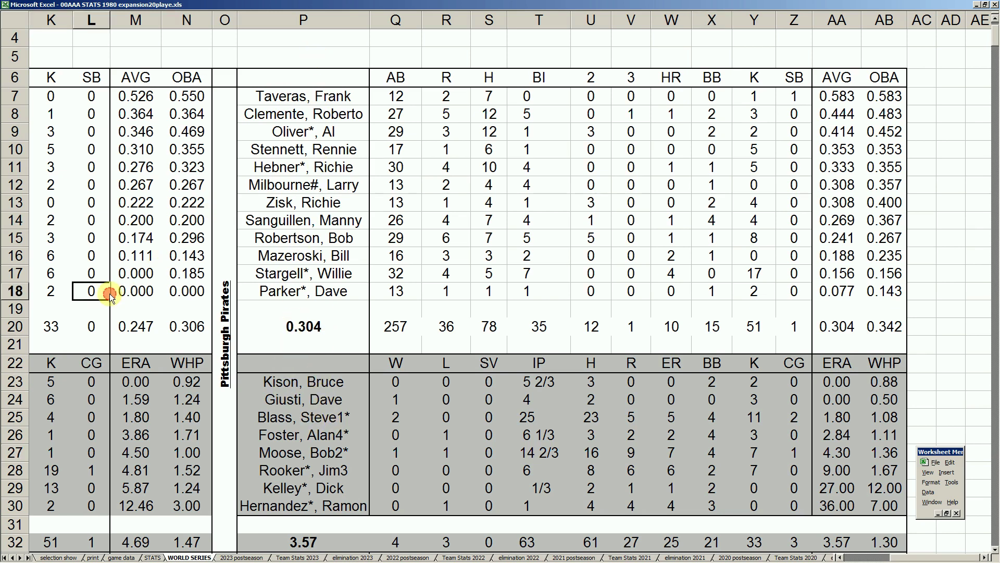
key("Left")
key("Left")
key("Left")
key("Left")
key("Left")
key("Left")
key("Left")
key("Left")
key("Left")
key("Left")
key("Left")
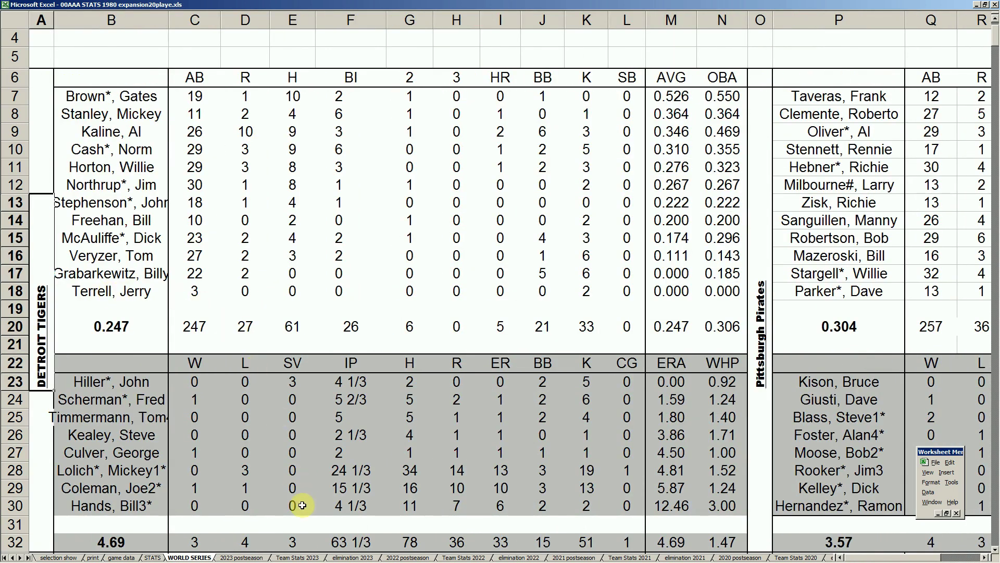
Page through Team Stats 2023 to the Tigers block and select their .253 average and 3.46 ERA.
left_click(287, 557)
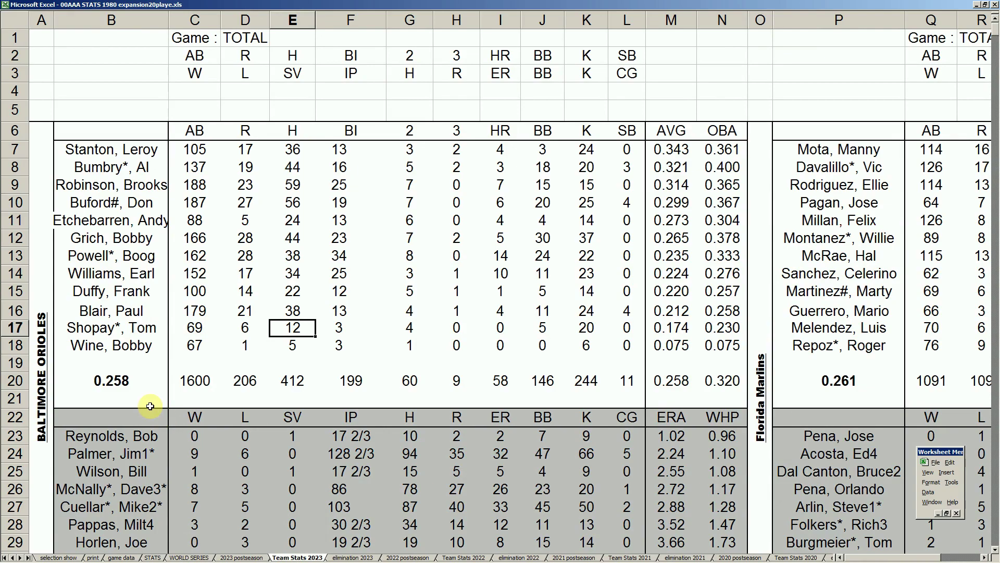
left_click(148, 381)
key("Page_Down")
key("Page_Down")
key("Page_Down")
key("Page_Down")
key("Page_Down")
key("Page_Down")
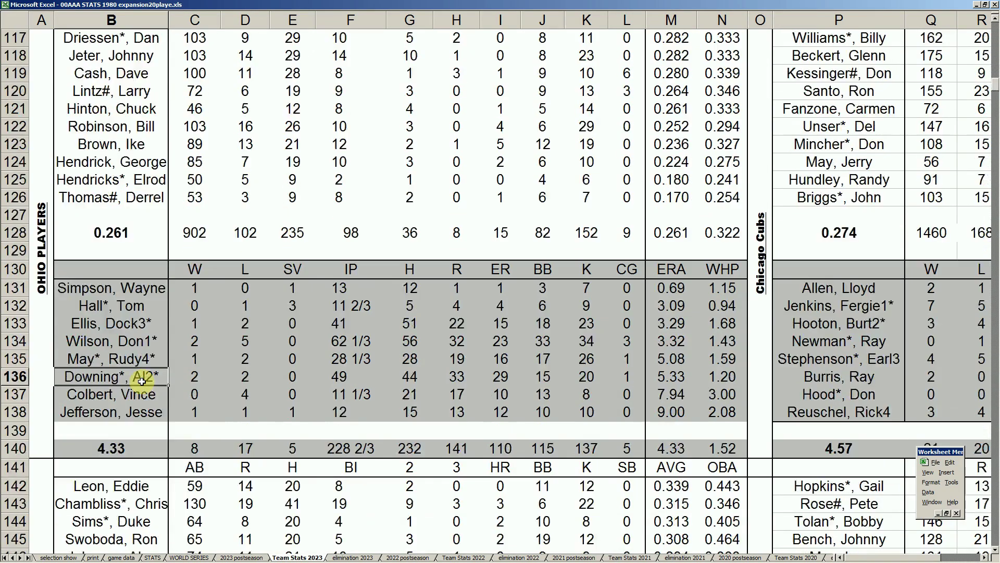
key("Page_Down")
key("Page_Down")
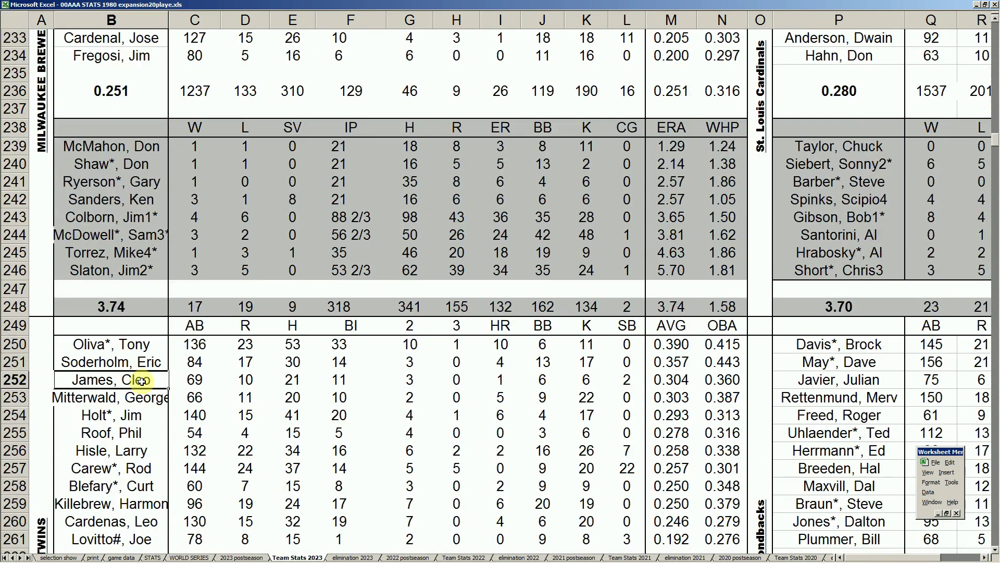
key("Page_Down")
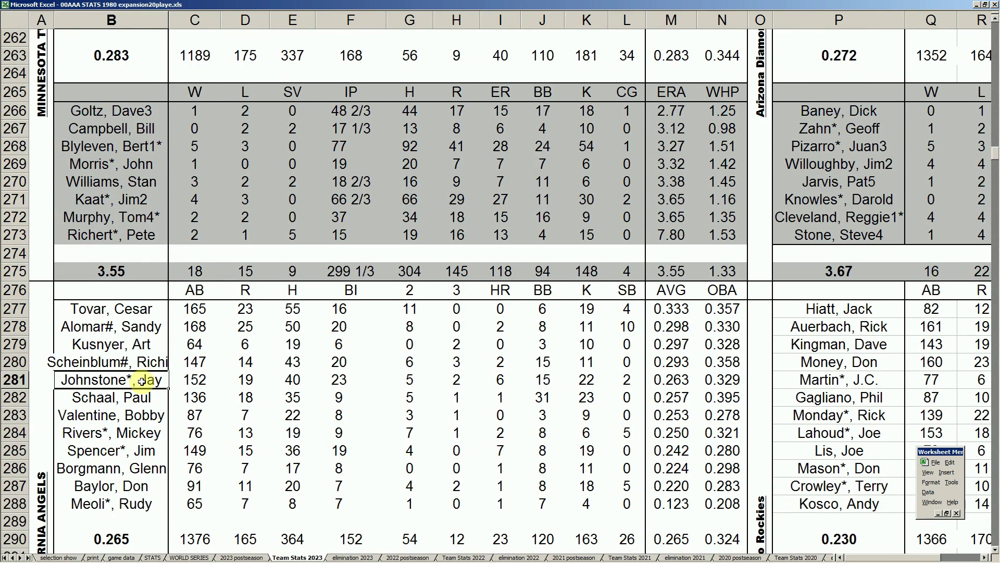
key("Page_Up")
key("Page_Up")
key("Page_Up")
key("Page_Down")
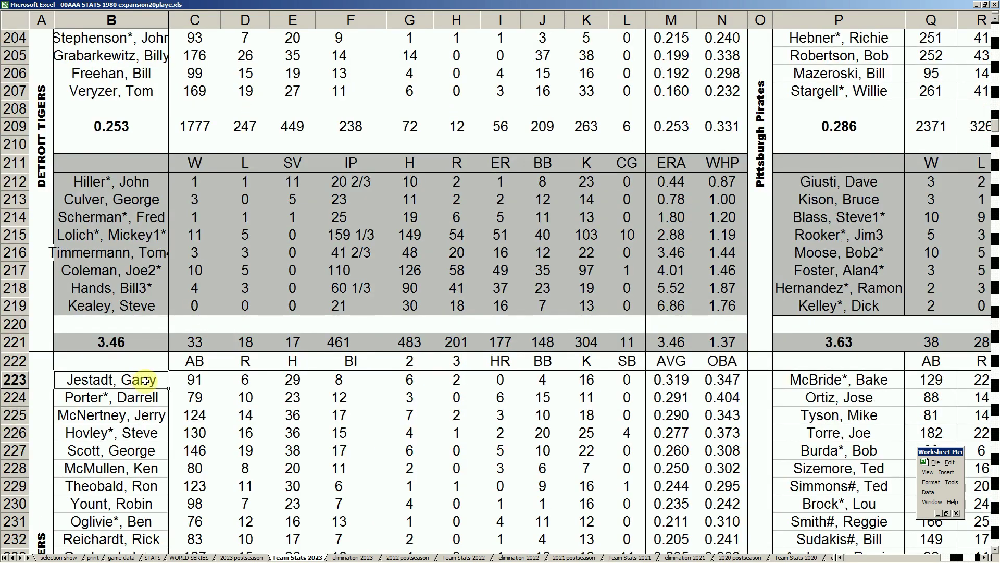
scroll(145, 381, "up", 3)
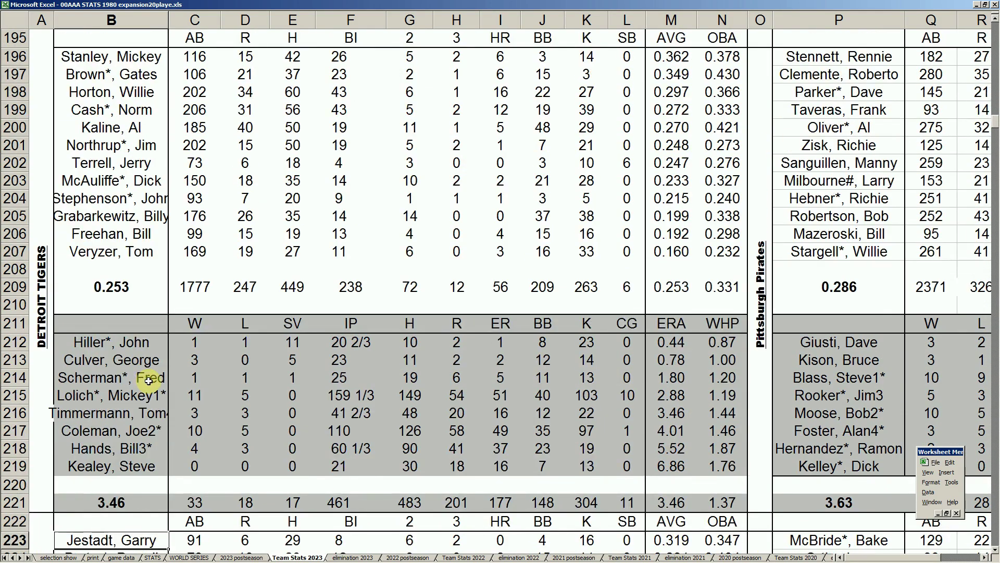
left_click(131, 292)
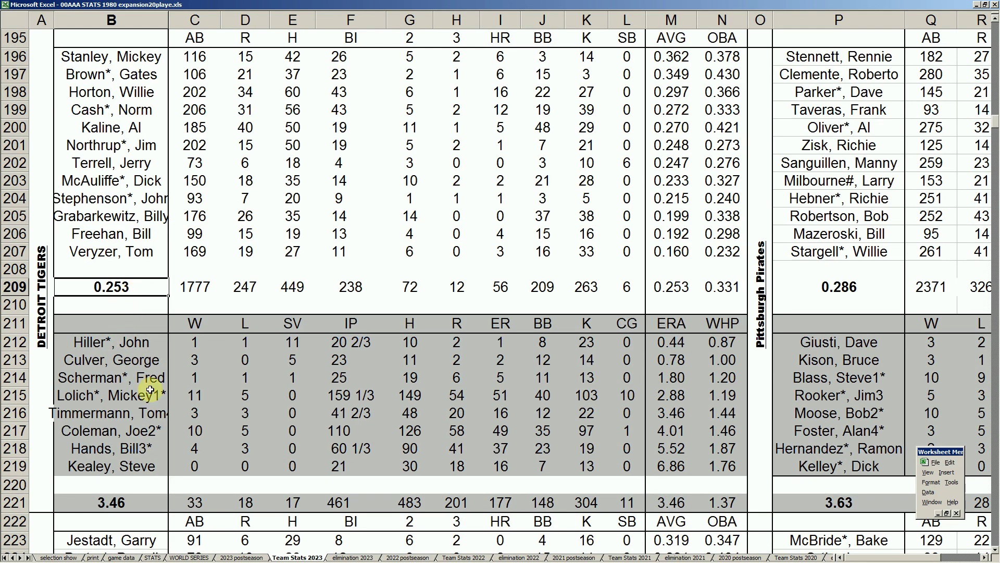
left_click(130, 503)
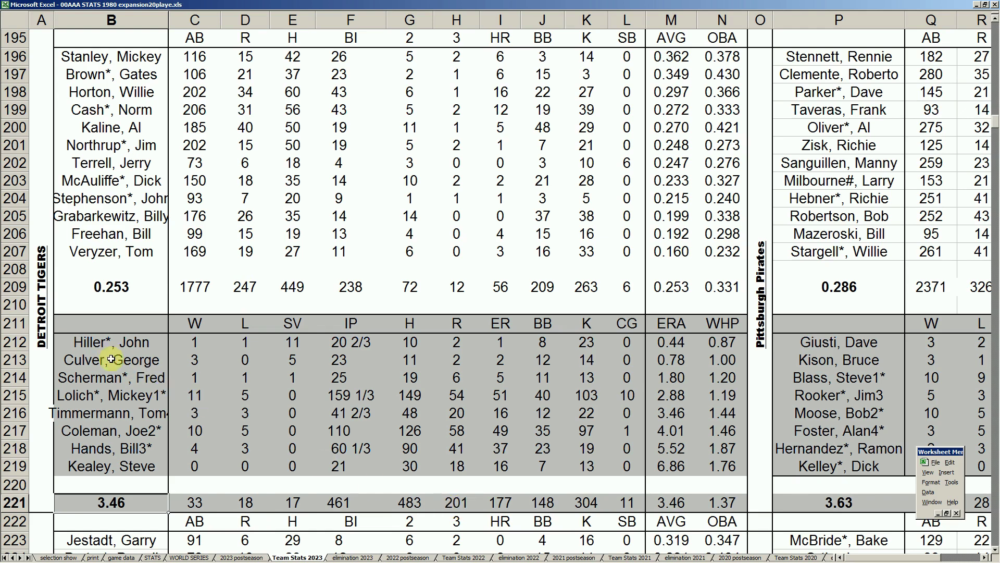
left_click(121, 397)
left_click_drag(121, 397, 717, 397)
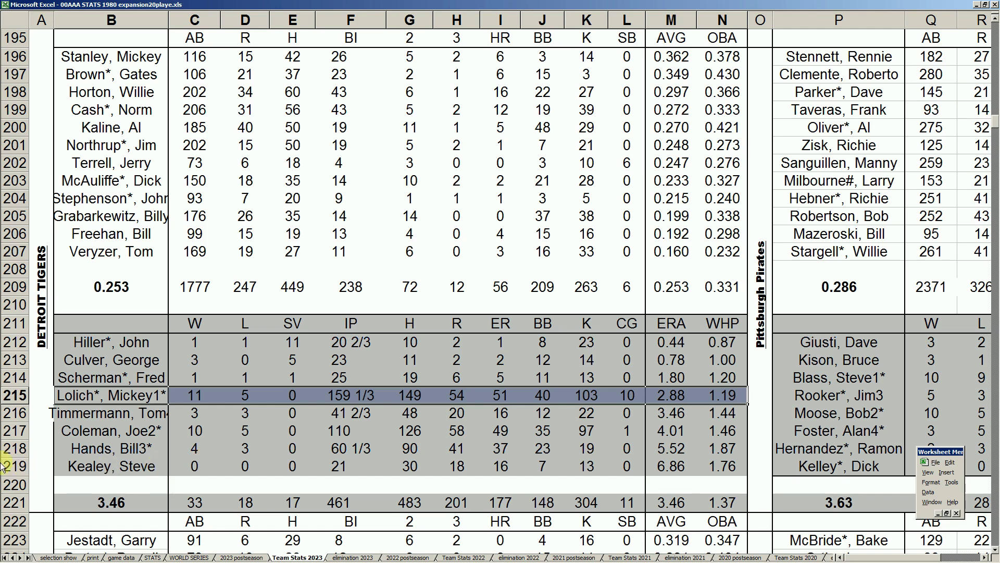
left_click(120, 428)
left_click_drag(119, 427, 699, 431)
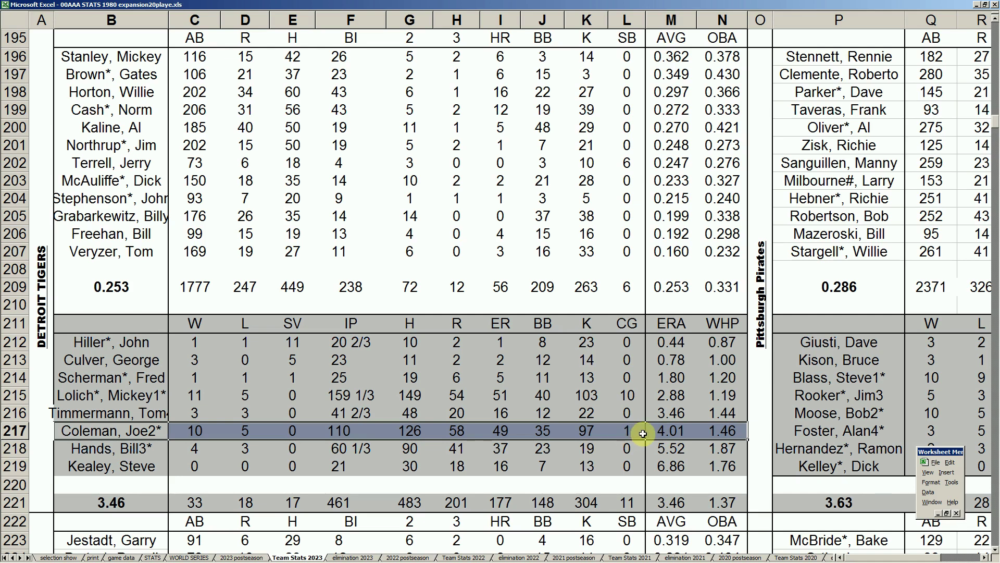
left_click_drag(153, 449, 704, 449)
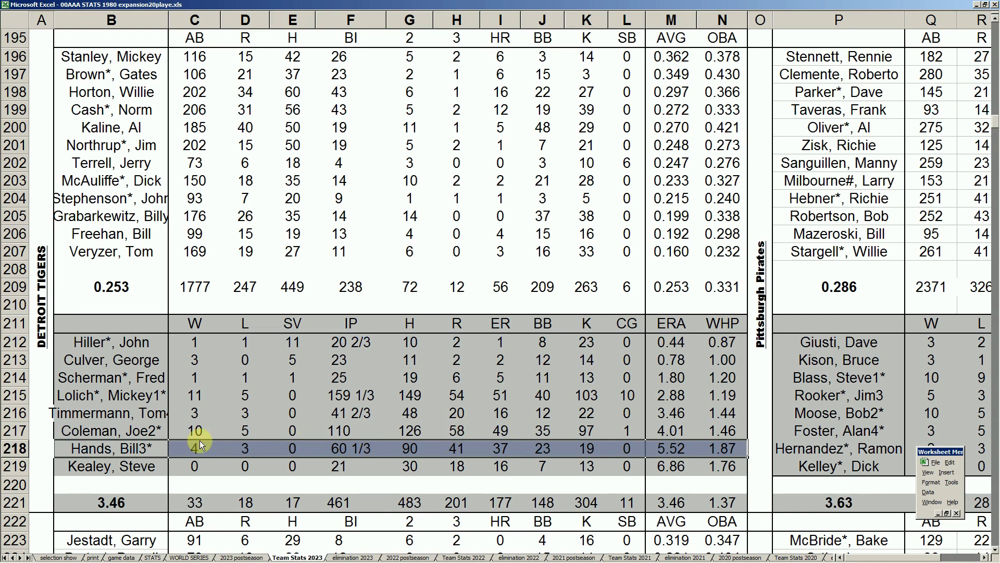
left_click_drag(153, 413, 666, 413)
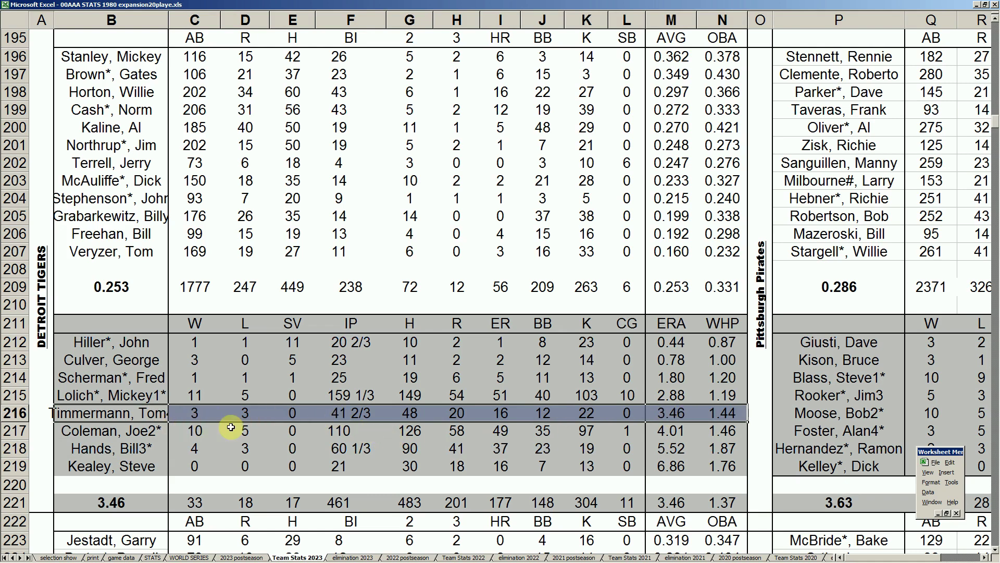
left_click(335, 429)
left_click(354, 414)
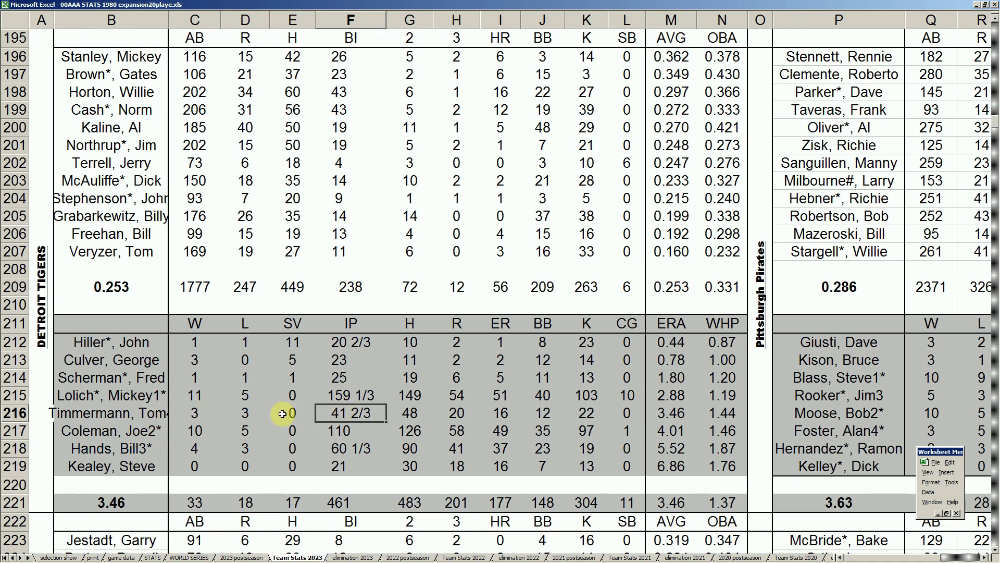
left_click(133, 413)
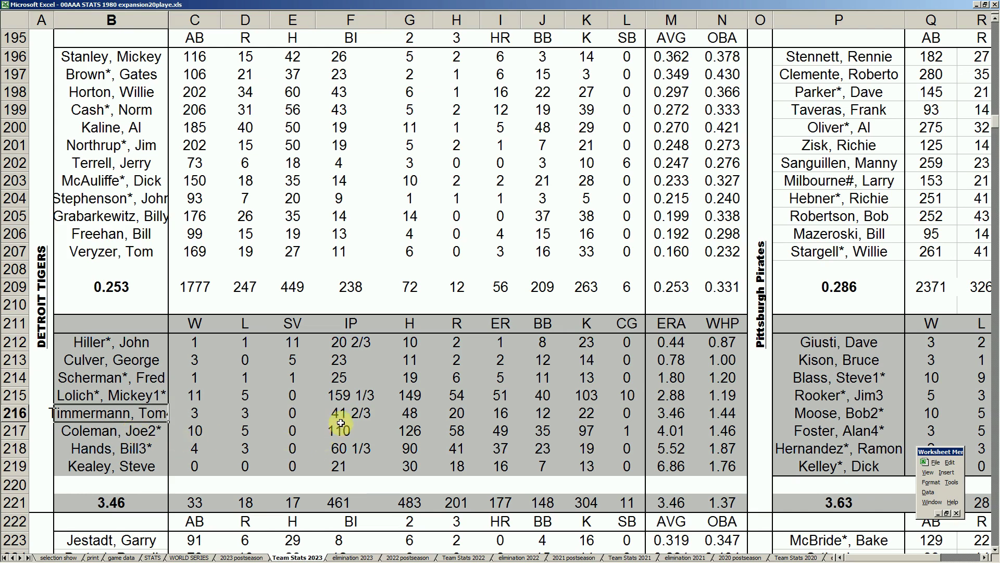
left_click_drag(344, 415, 698, 408)
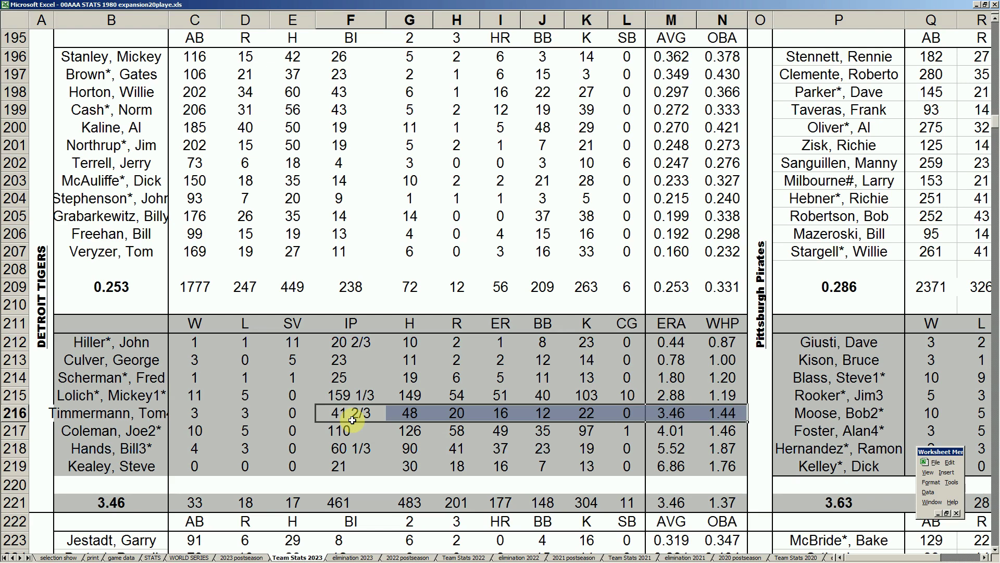
left_click(343, 396)
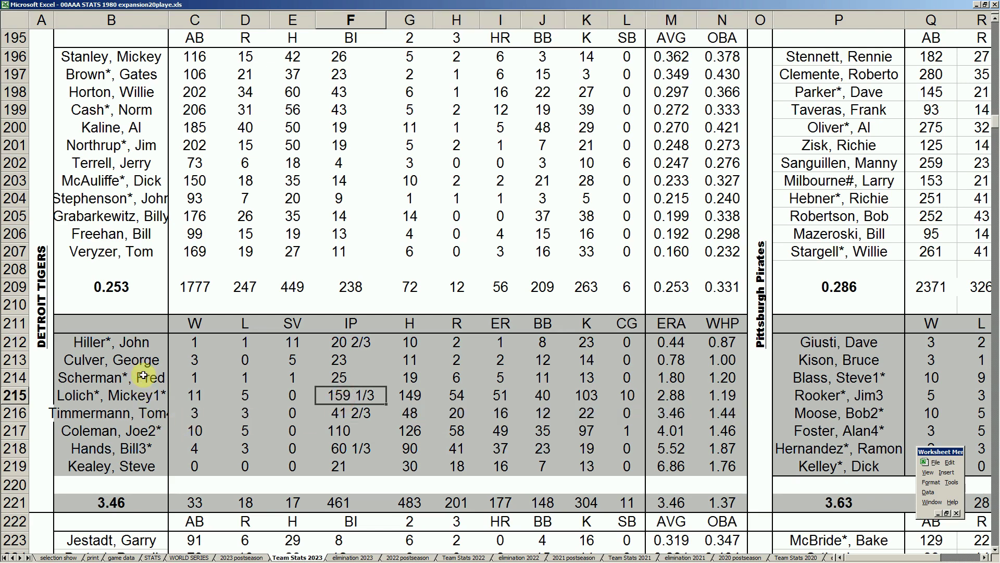
left_click_drag(156, 340, 702, 380)
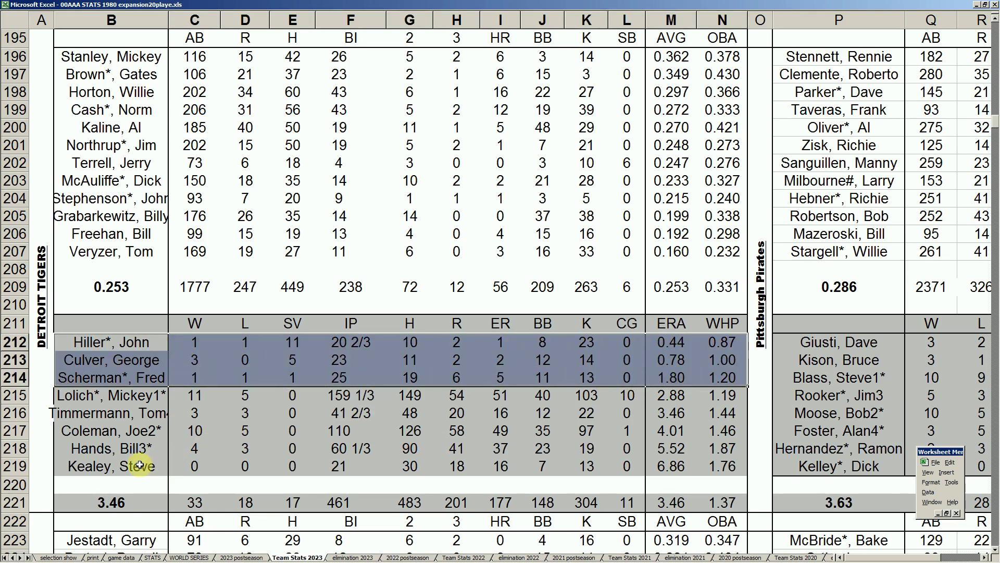
left_click_drag(139, 464, 677, 467)
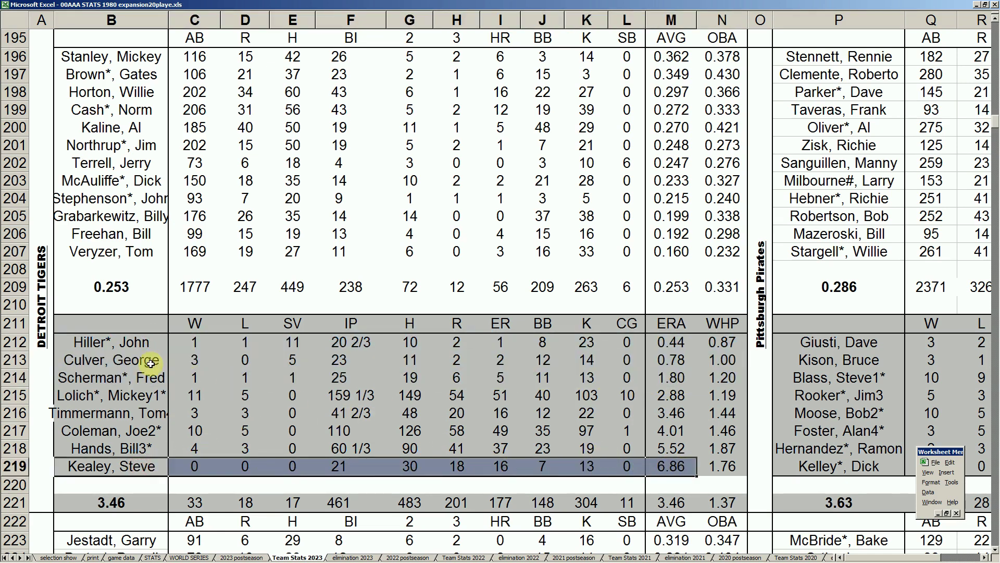
left_click_drag(151, 344, 367, 383)
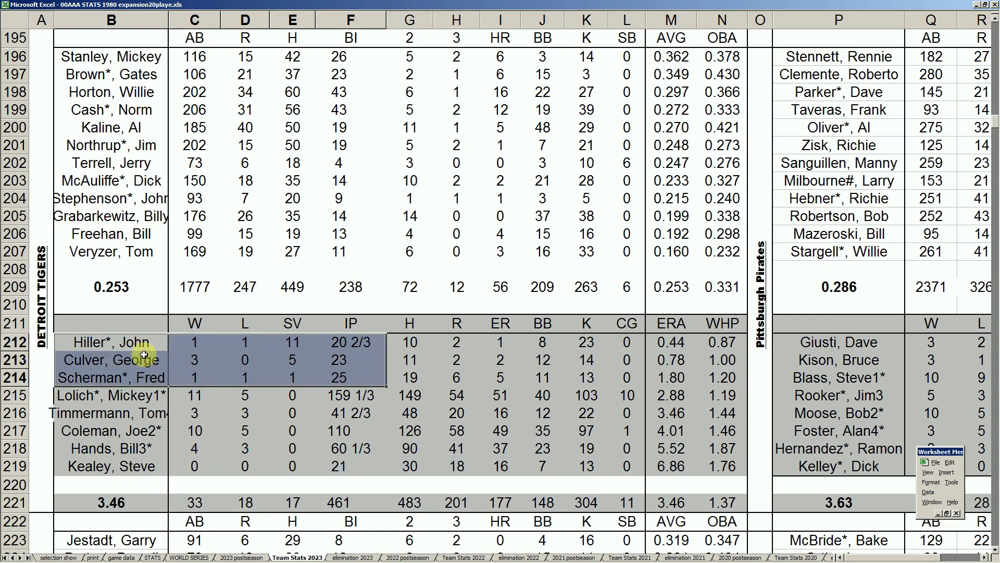
left_click_drag(143, 342, 692, 378)
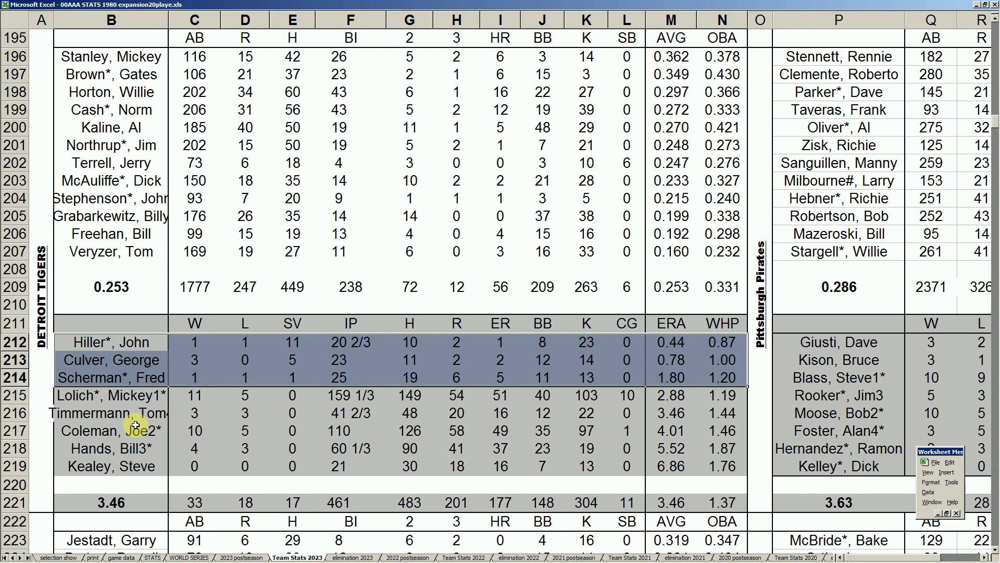
left_click(505, 360)
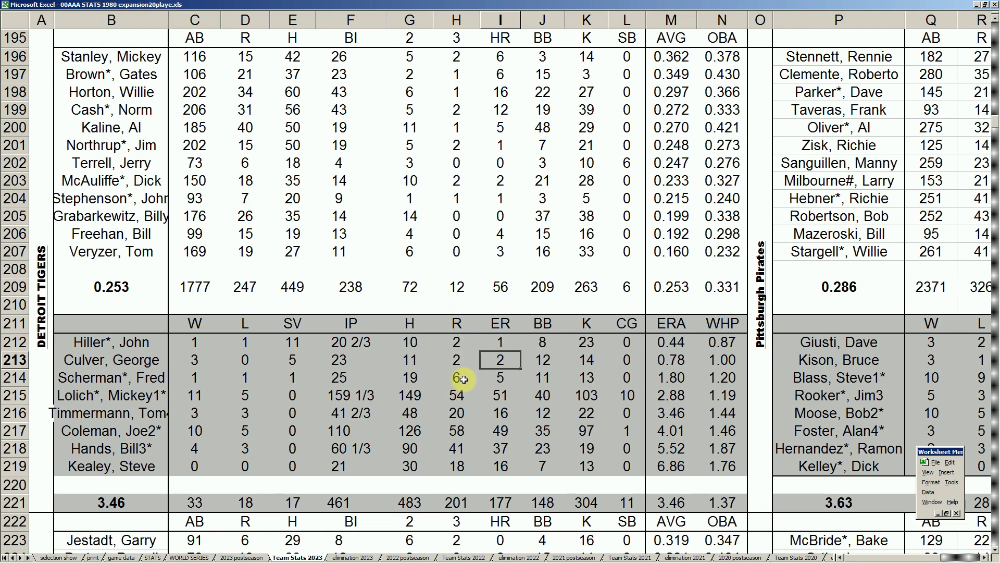
left_click(149, 342)
left_click_drag(150, 350, 154, 377)
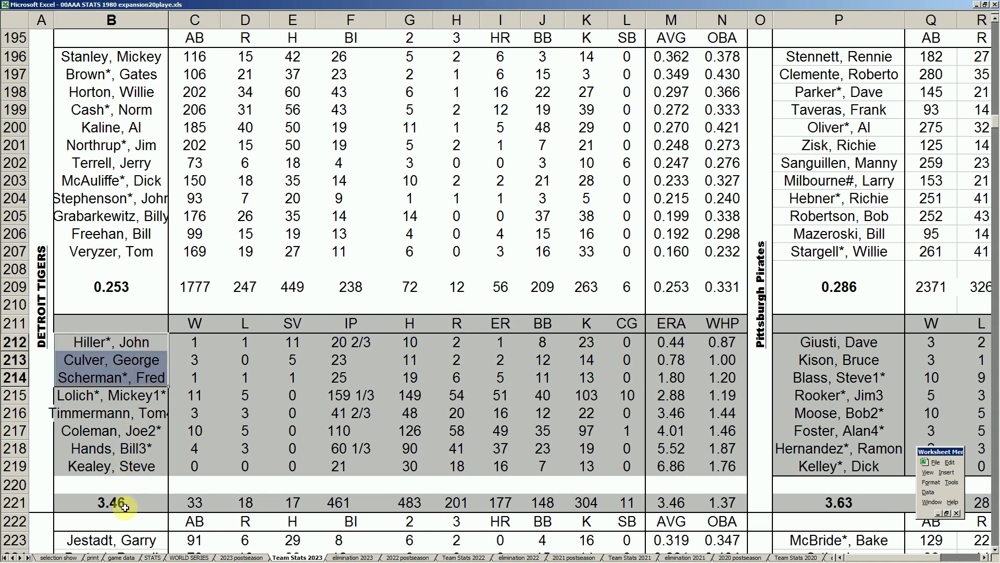
left_click(128, 286)
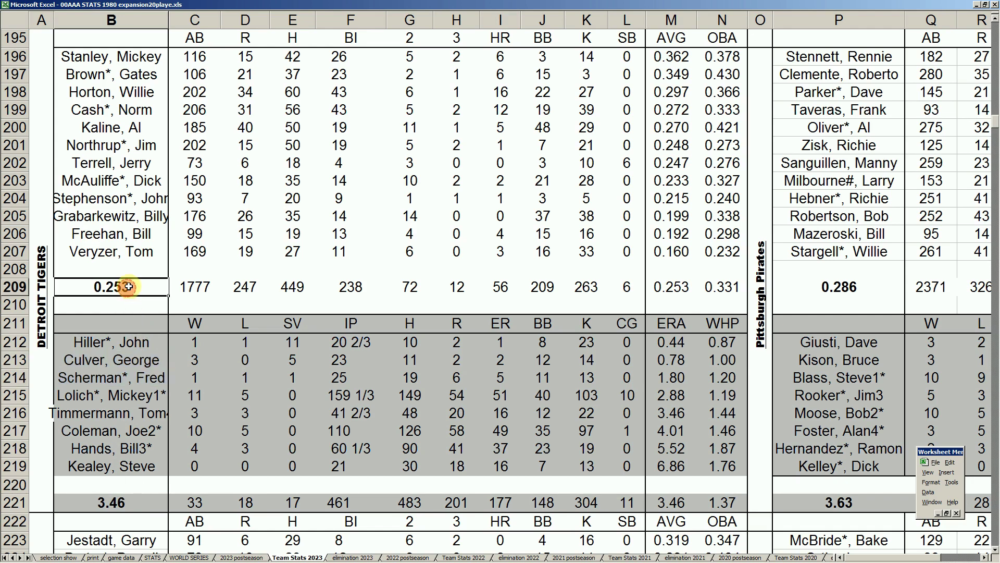
left_click(142, 132)
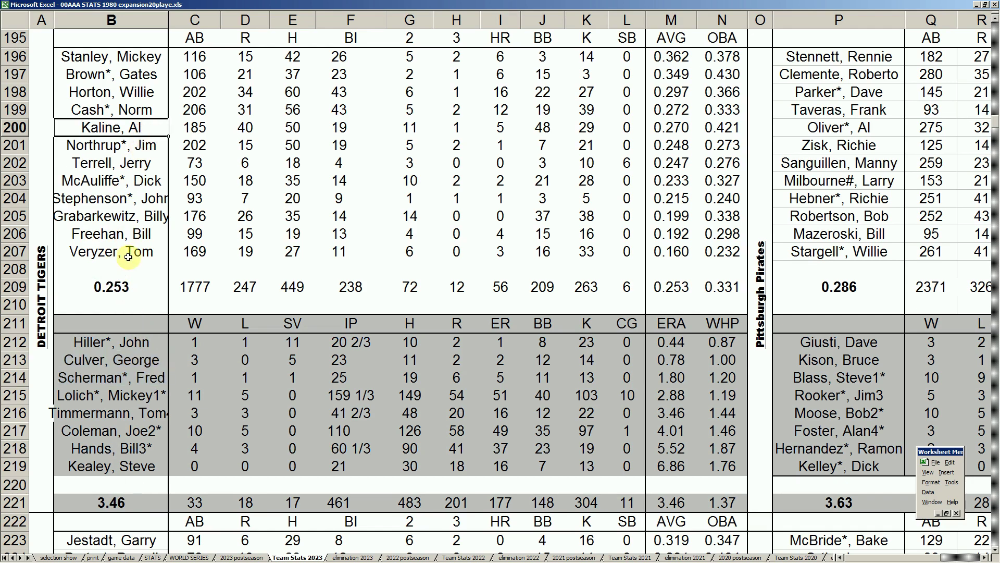
left_click(124, 290)
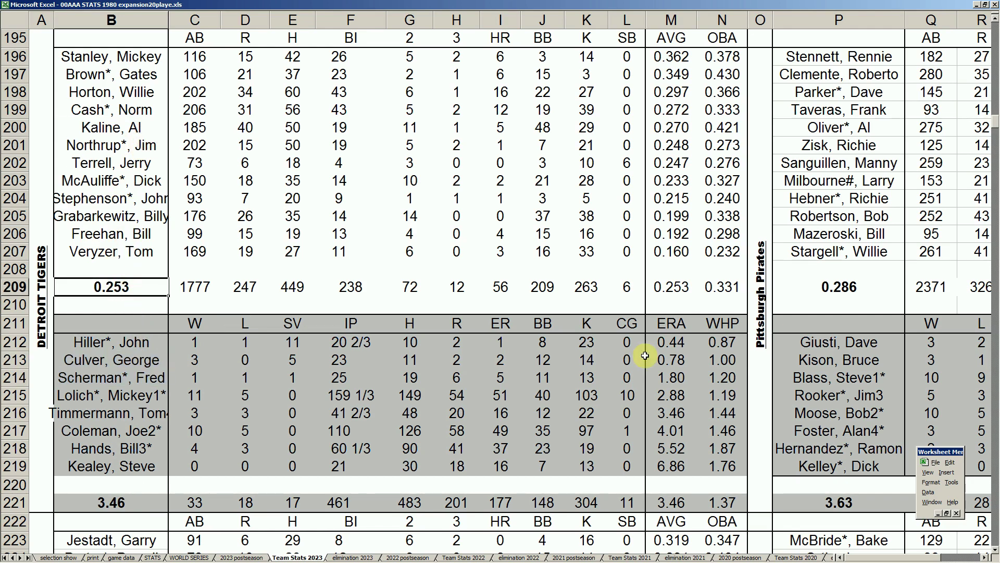
left_click(733, 289)
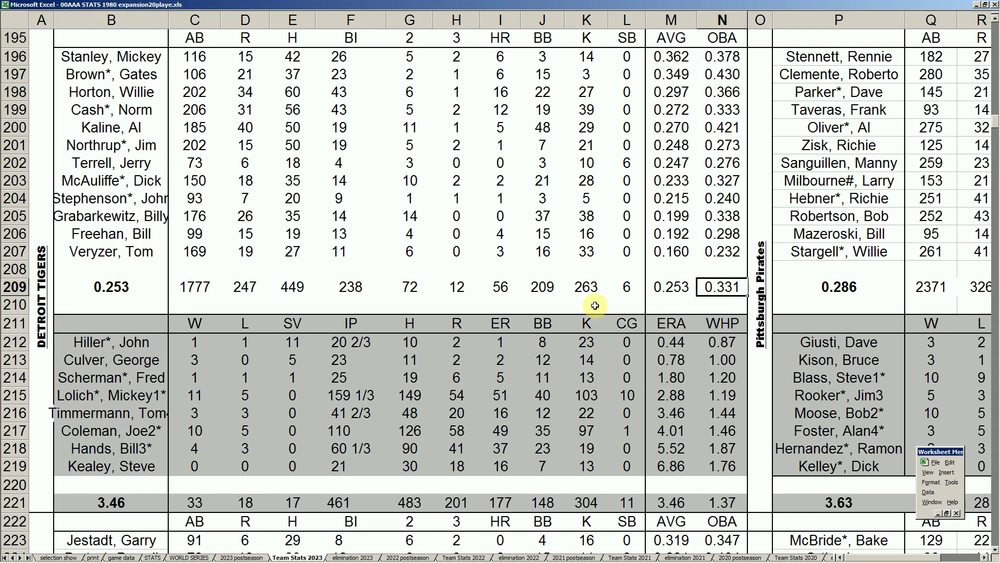
left_click(542, 129)
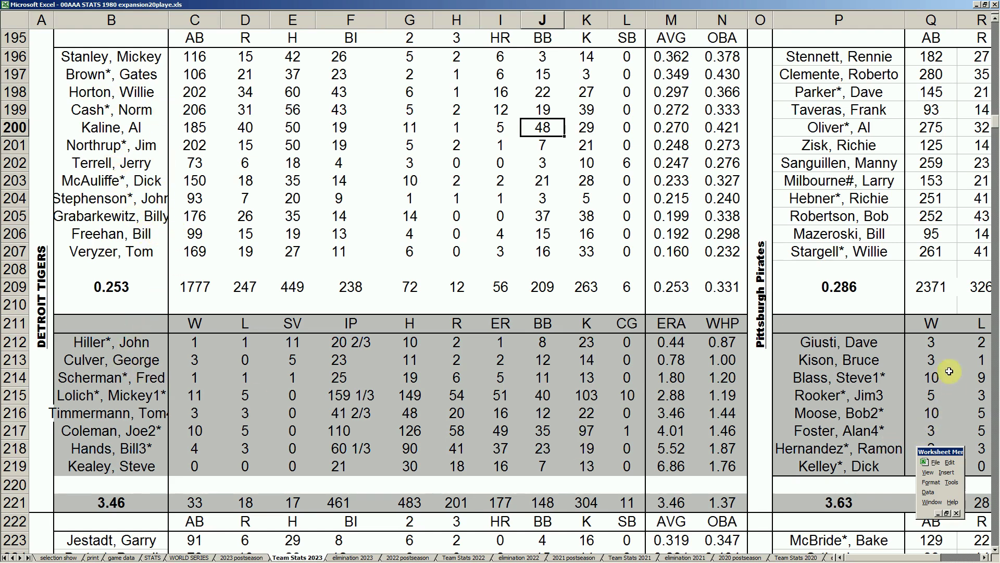
left_click(112, 145)
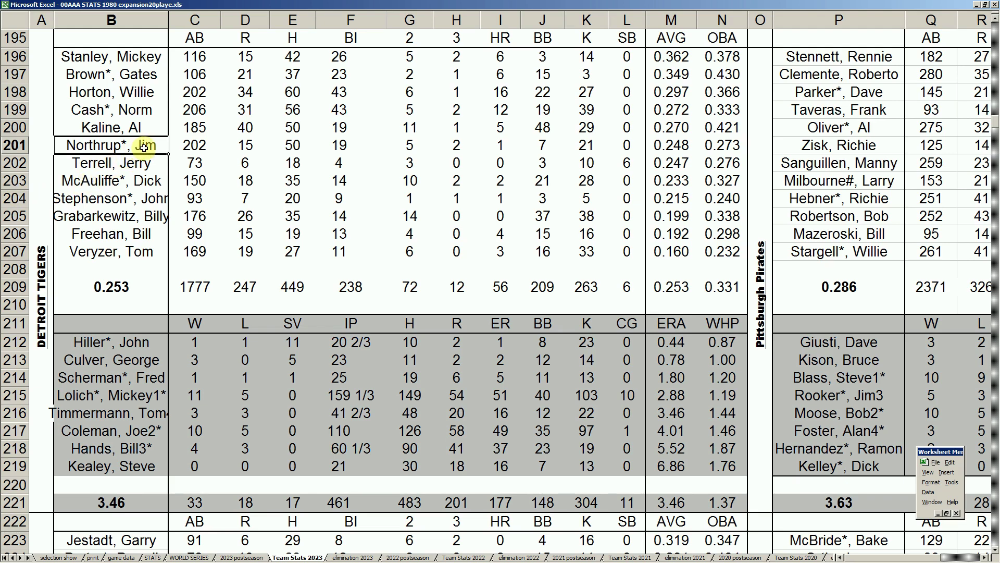
left_click(501, 147)
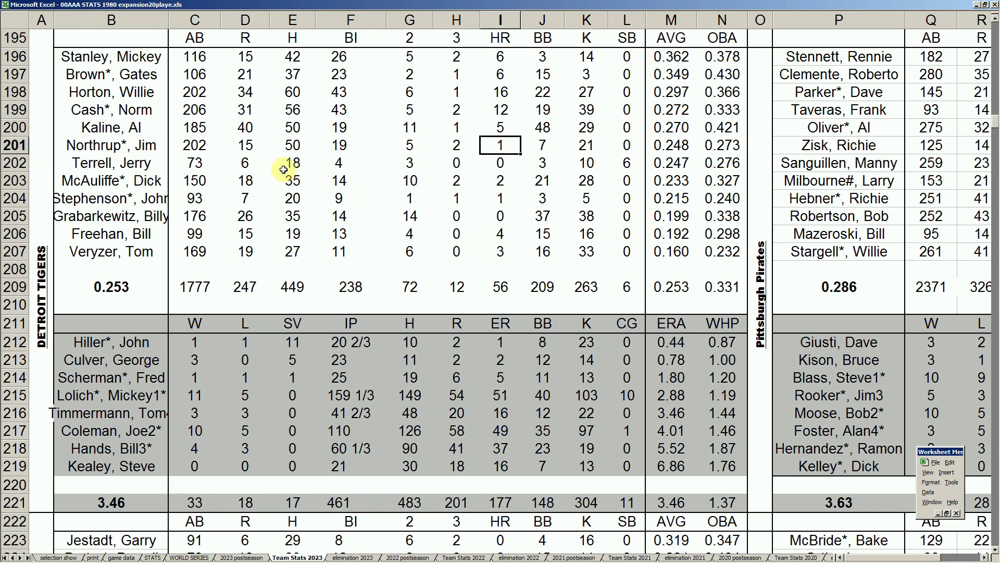
left_click(199, 147)
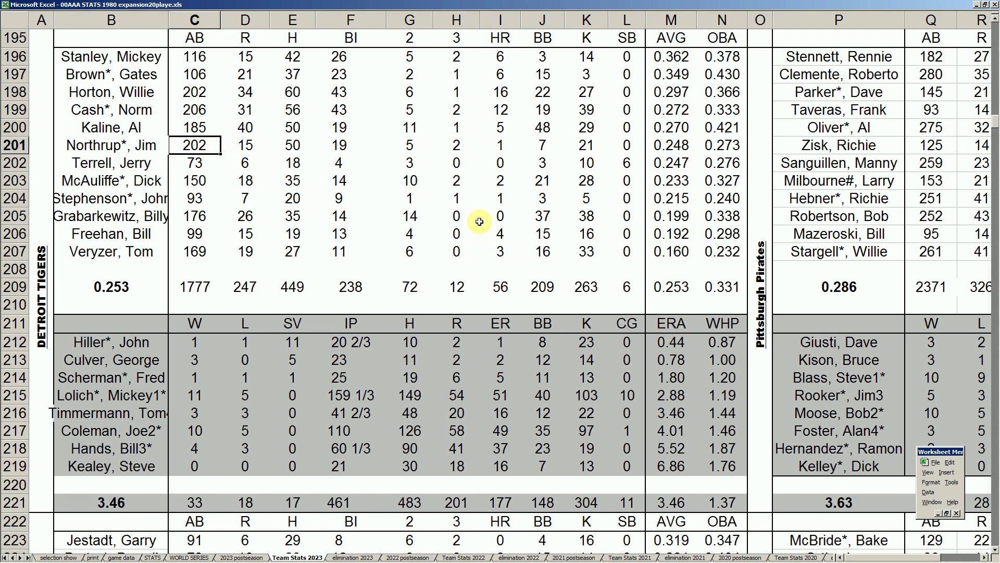
left_click(499, 147)
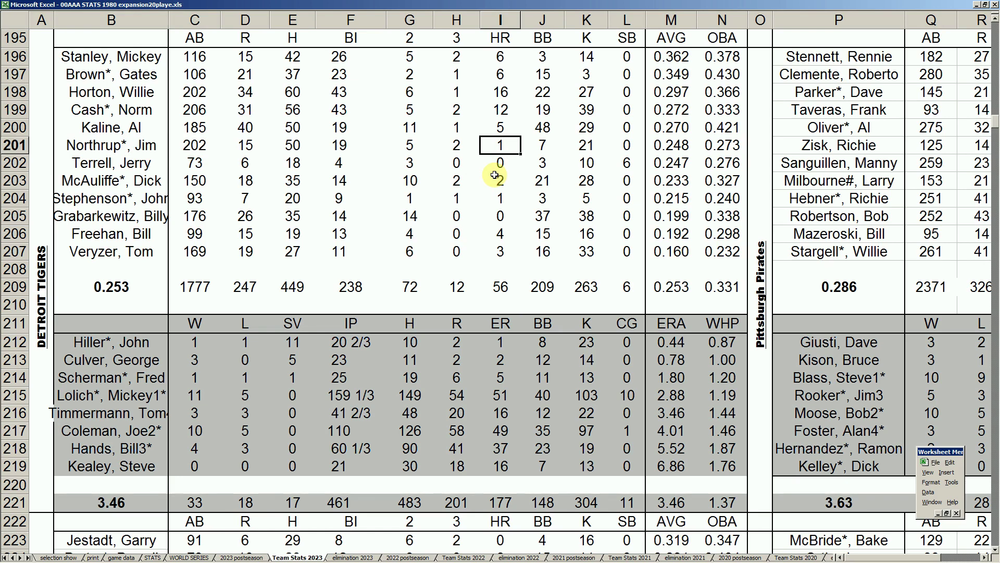
left_click_drag(78, 56, 722, 78)
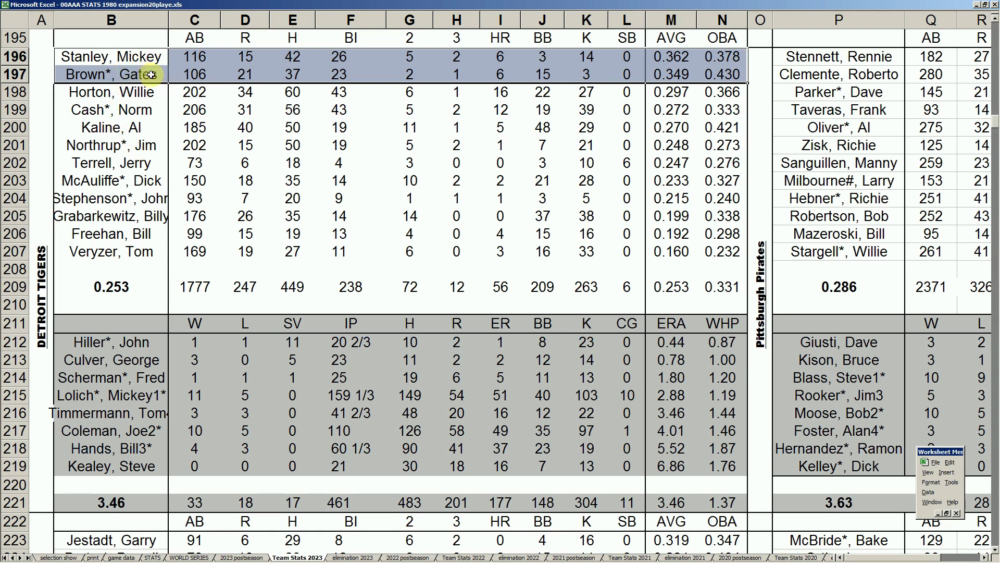
left_click(134, 96)
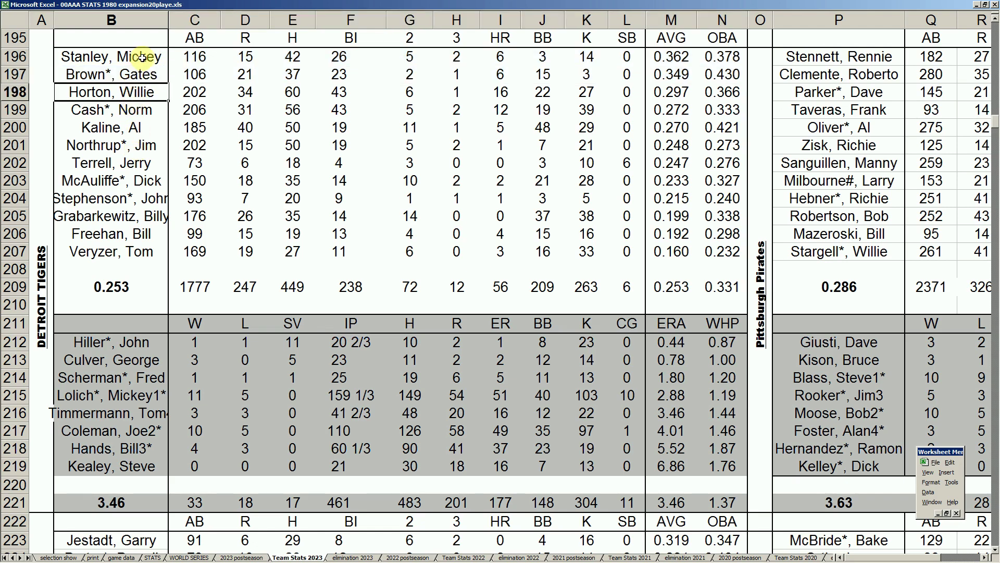
left_click_drag(138, 56, 289, 57)
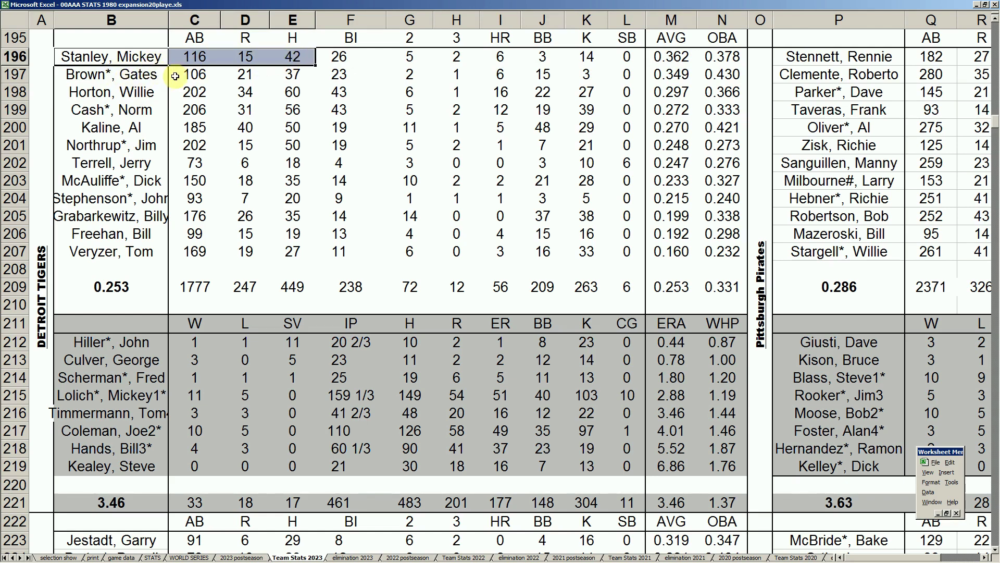
left_click(203, 58)
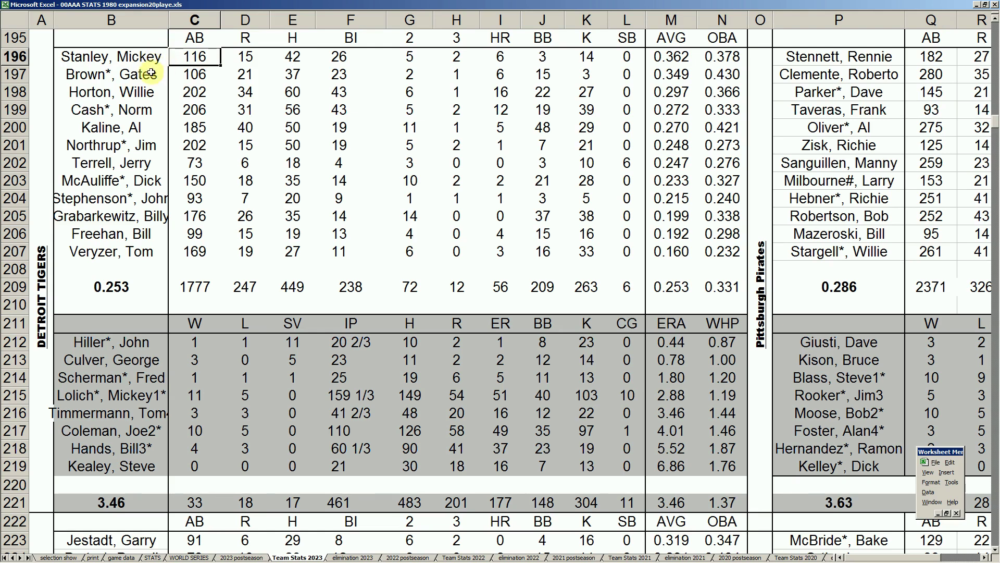
left_click_drag(153, 58, 736, 57)
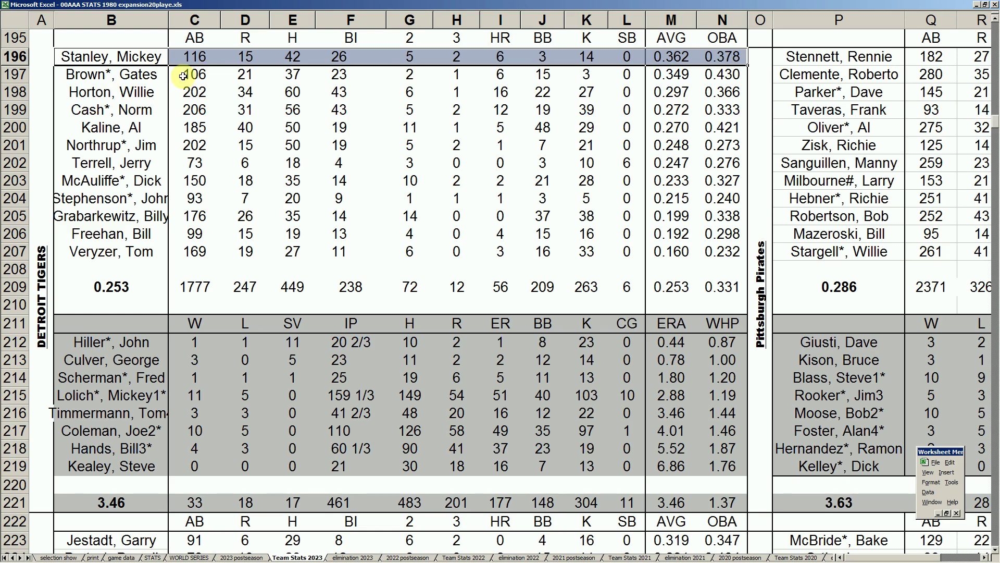
left_click(148, 79)
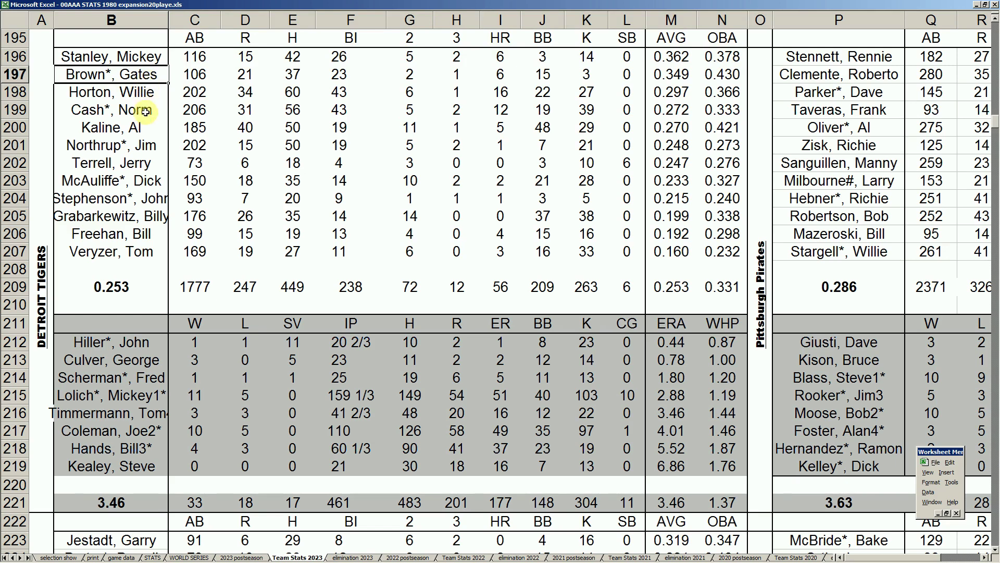
left_click(113, 254)
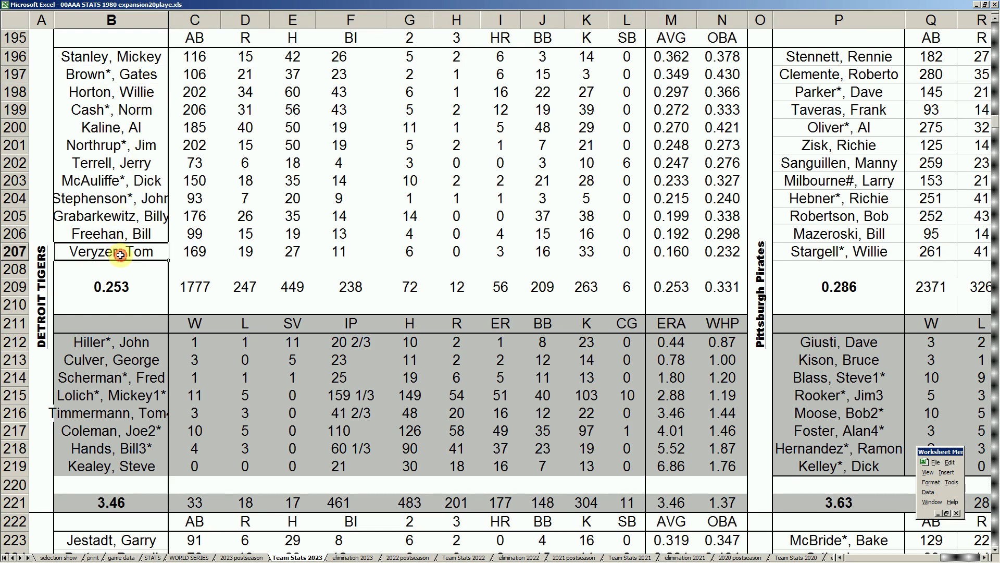
left_click(135, 166)
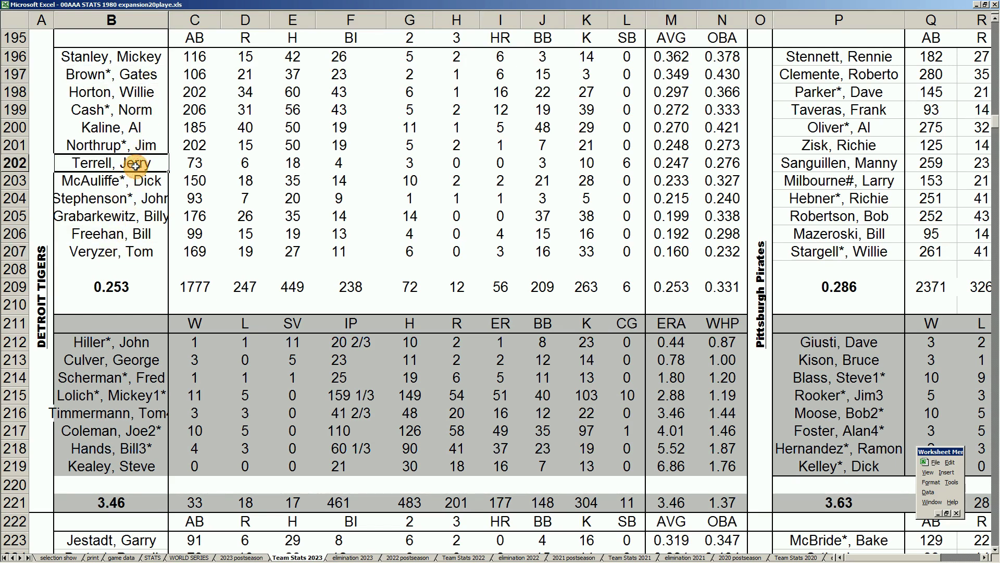
left_click(125, 234)
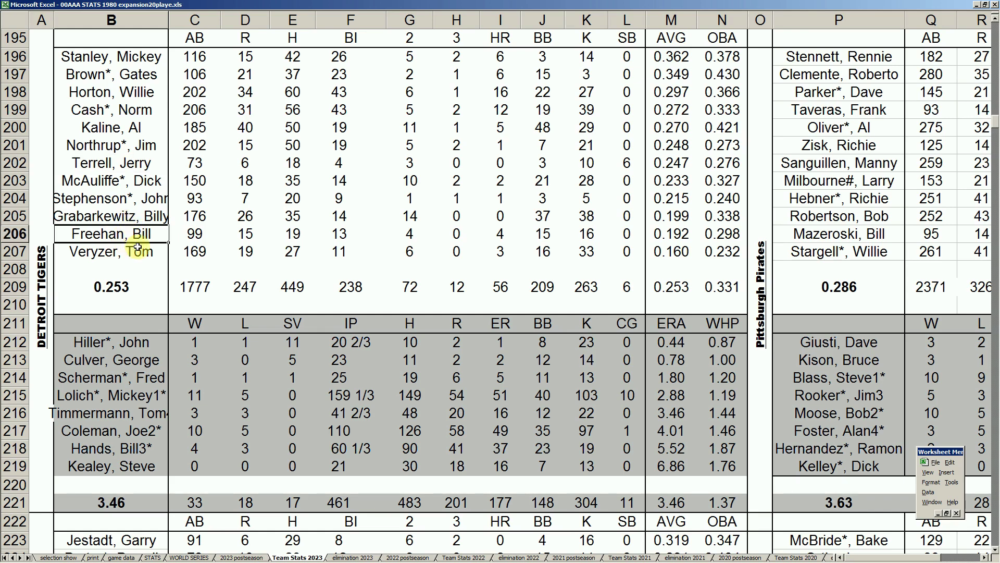
left_click_drag(148, 253, 714, 264)
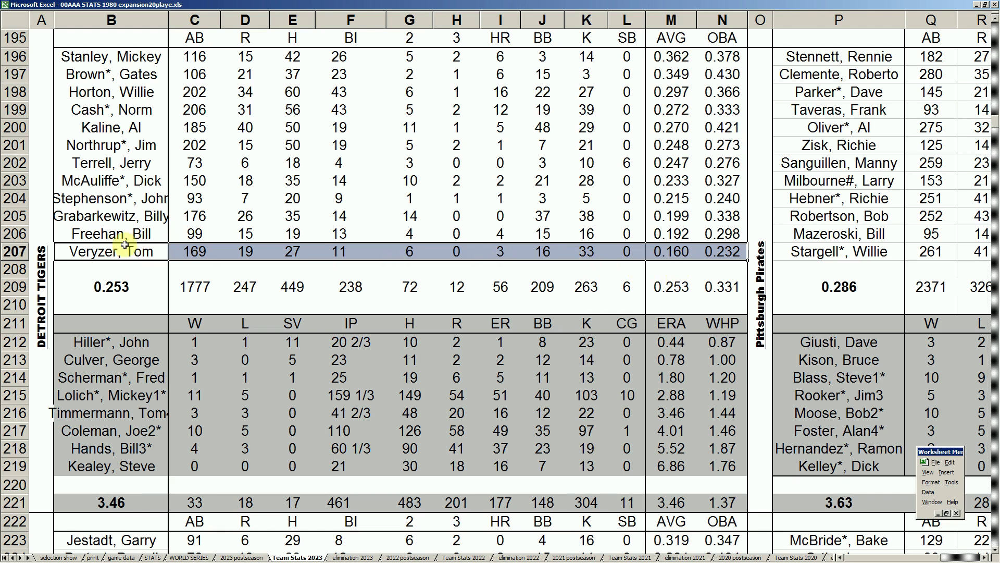
left_click_drag(134, 216, 718, 211)
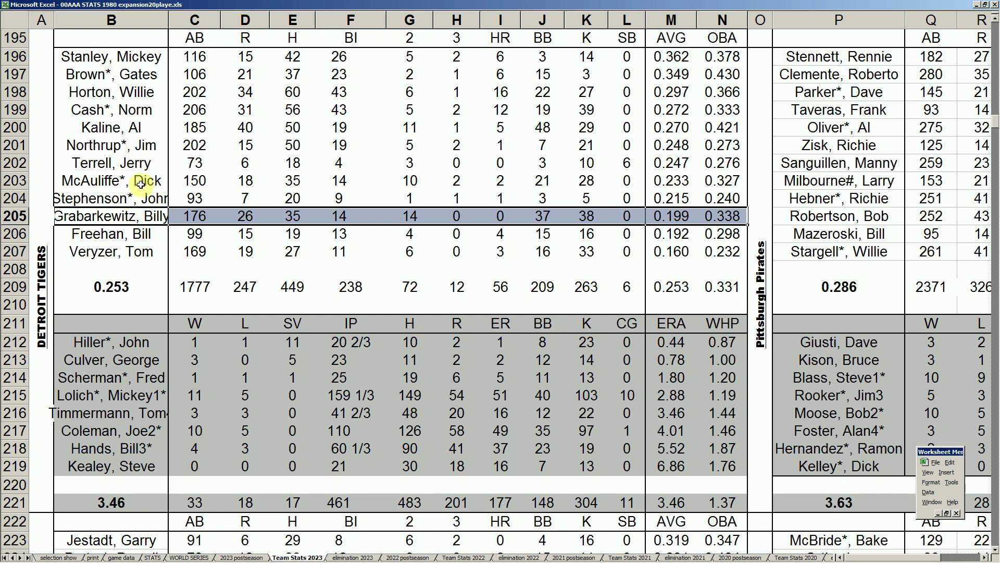
left_click_drag(147, 181, 725, 177)
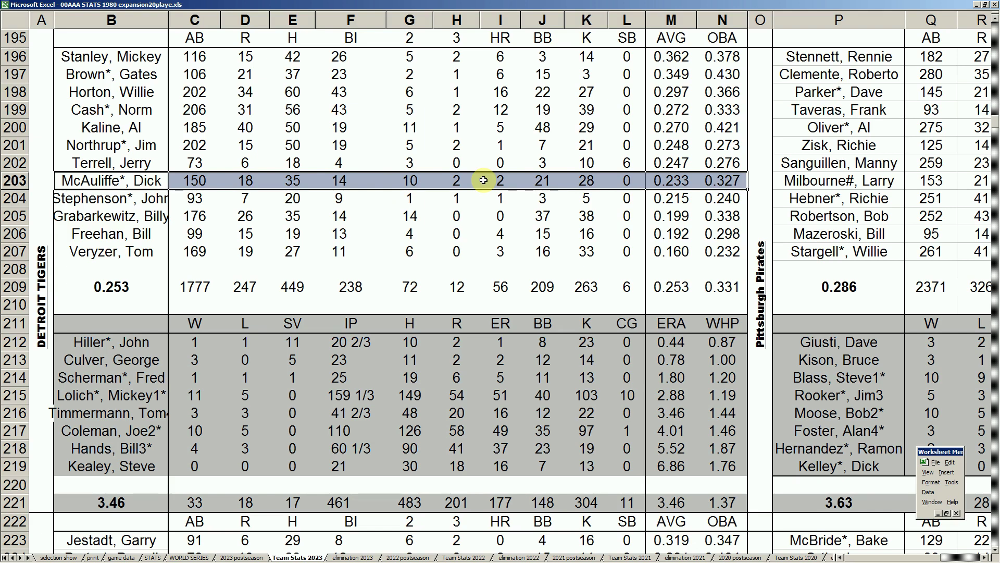
left_click_drag(139, 110, 734, 119)
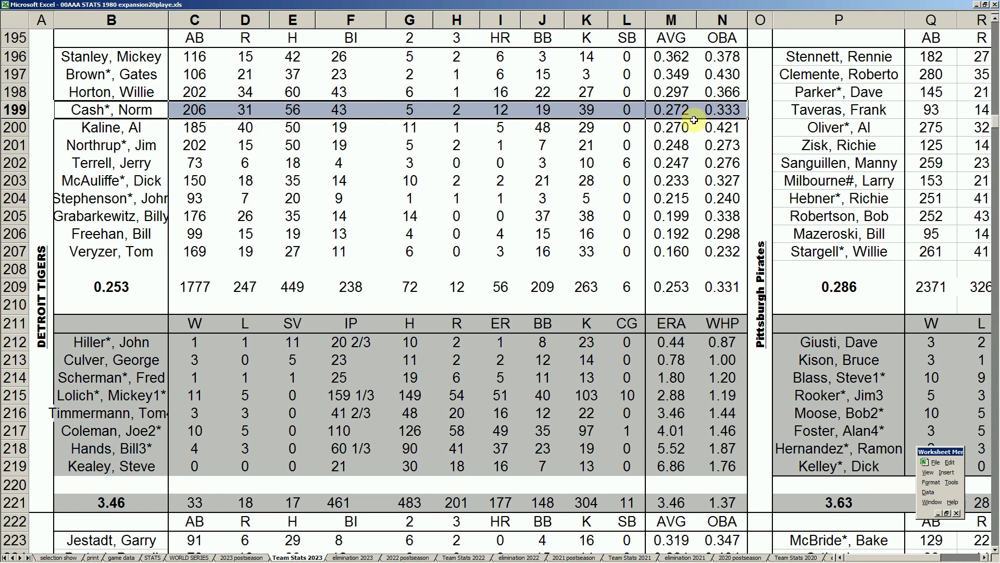
left_click_drag(146, 91, 698, 91)
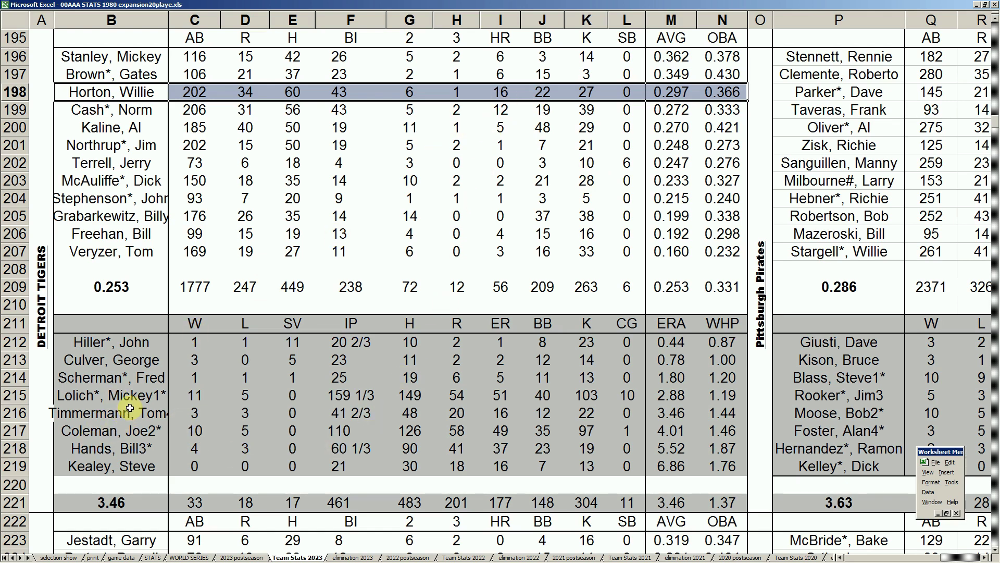
left_click_drag(134, 400, 699, 386)
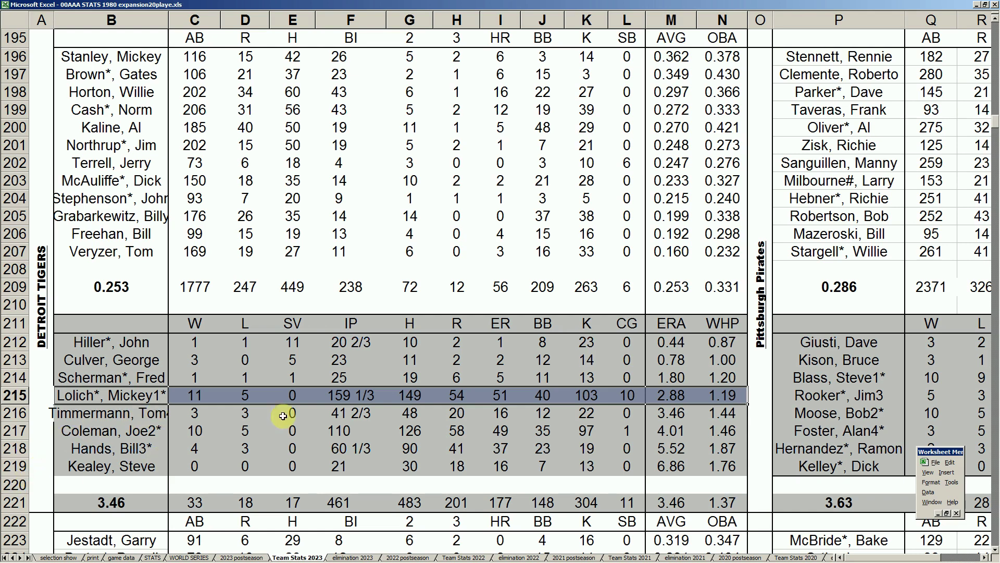
Step along row 216 through the Pirates pitching columns, then highlight row 214's wins, losses and saves.
left_click(113, 418)
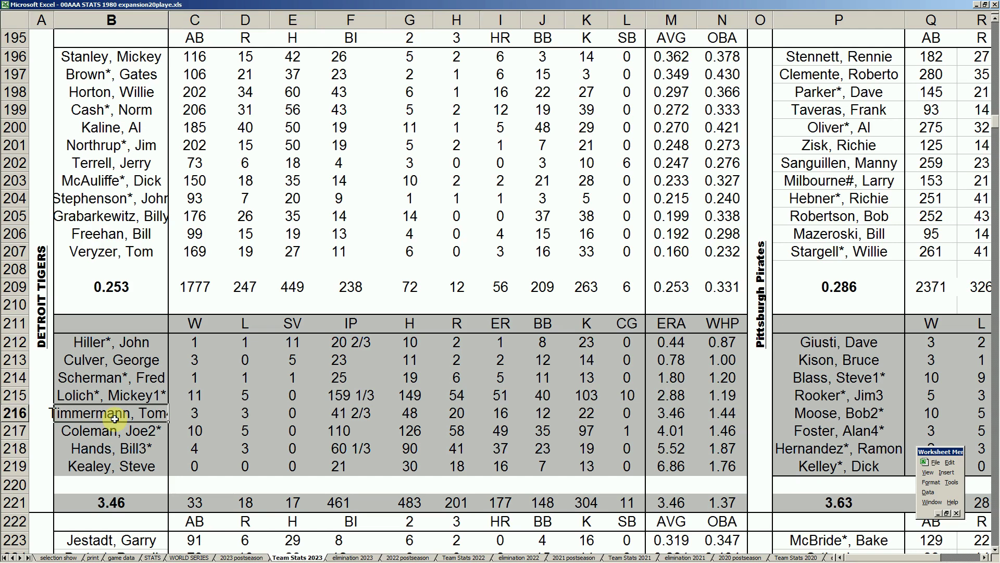
key("Right")
key("Right")
key("Right")
key("Right")
key("Right")
key("Right")
key("Right")
key("Right")
key("Right")
key("Right")
key("Right")
key("Right")
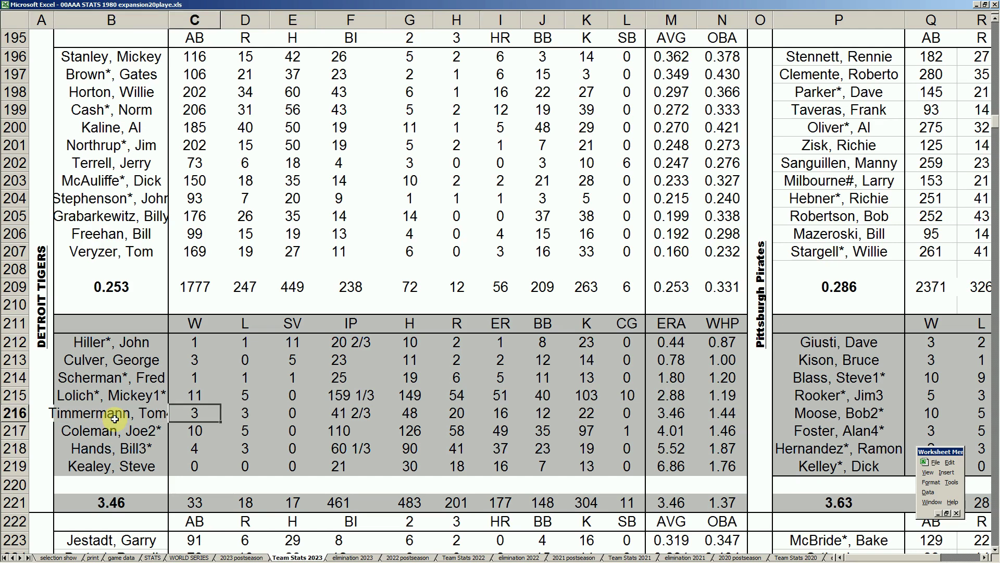
key("Right")
key("Right")
key("Right")
key("Right")
key("Right")
key("Right")
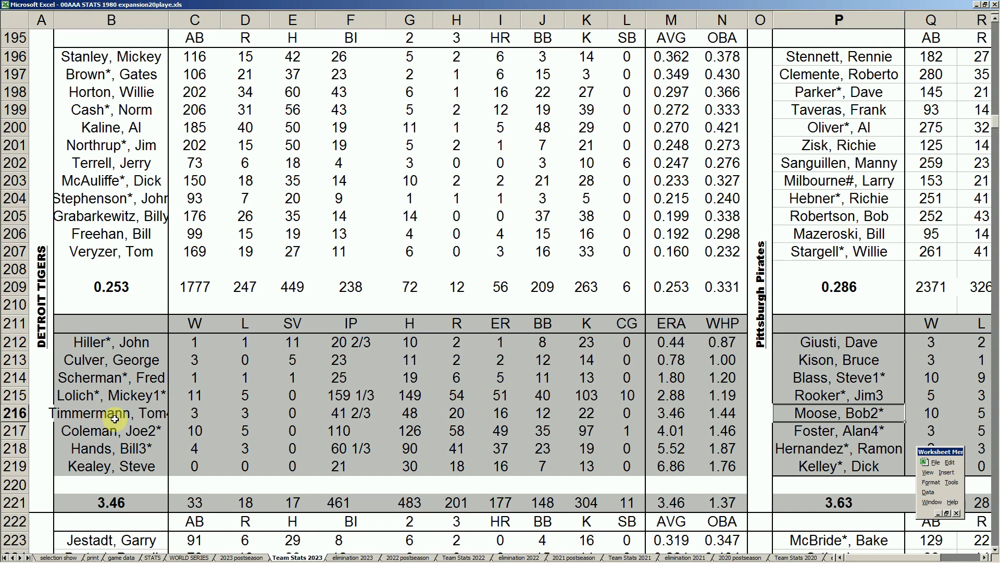
key("Right")
key("Right")
key("Right")
key("Right")
key("Right")
key("Right")
key("Right")
key("Right")
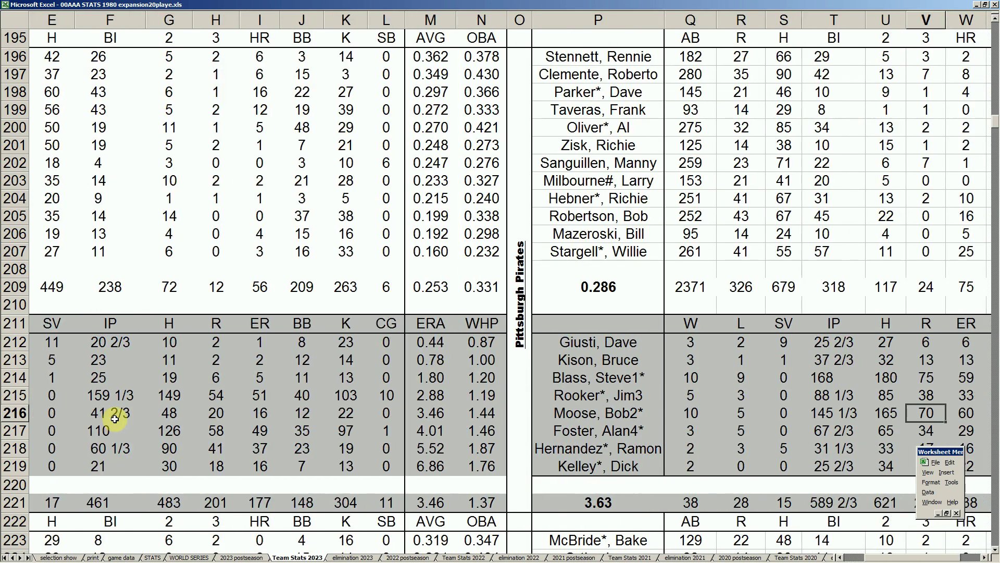
key("Right")
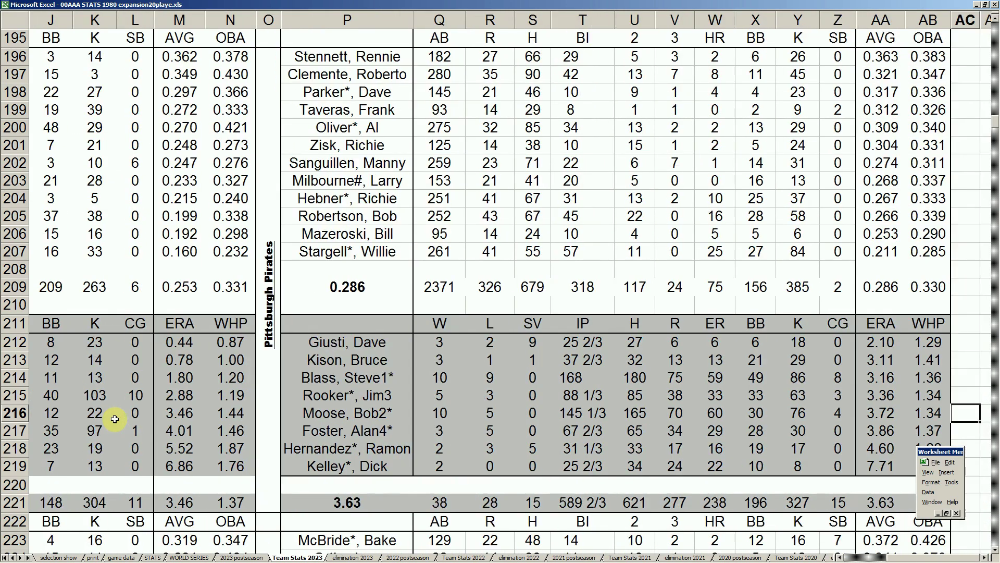
key("Right")
key("Right")
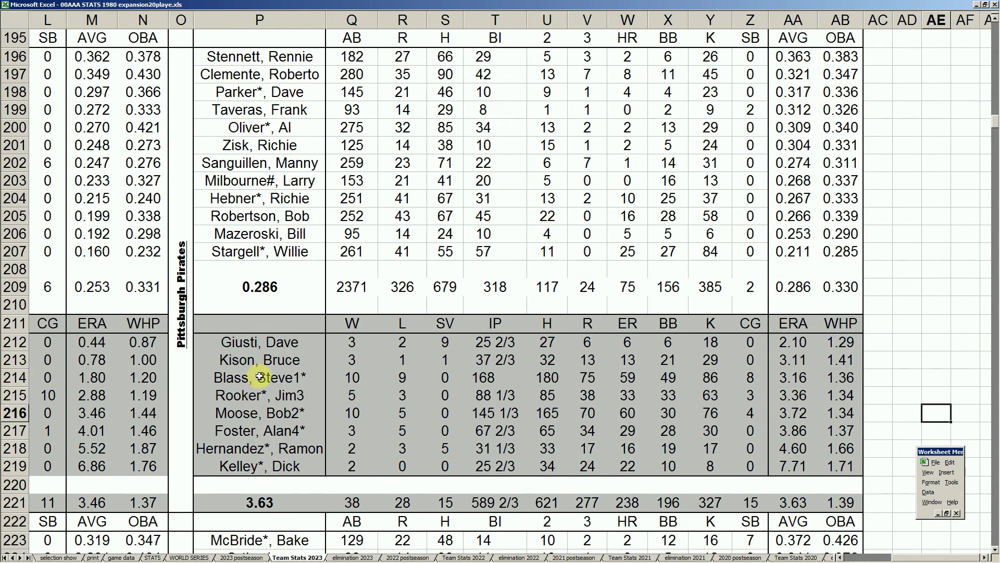
left_click_drag(260, 376, 477, 383)
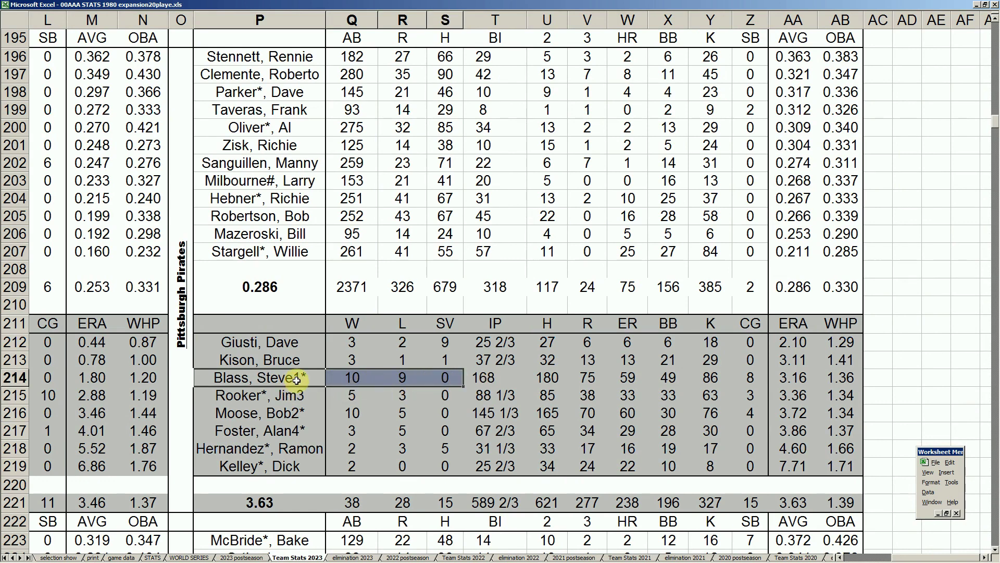
left_click_drag(292, 378, 833, 378)
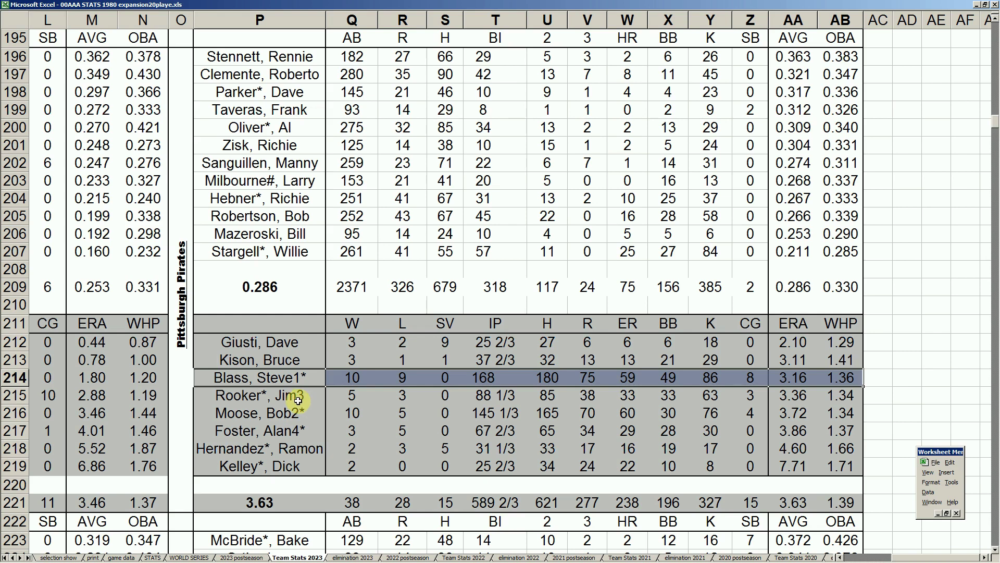
left_click_drag(297, 400, 820, 399)
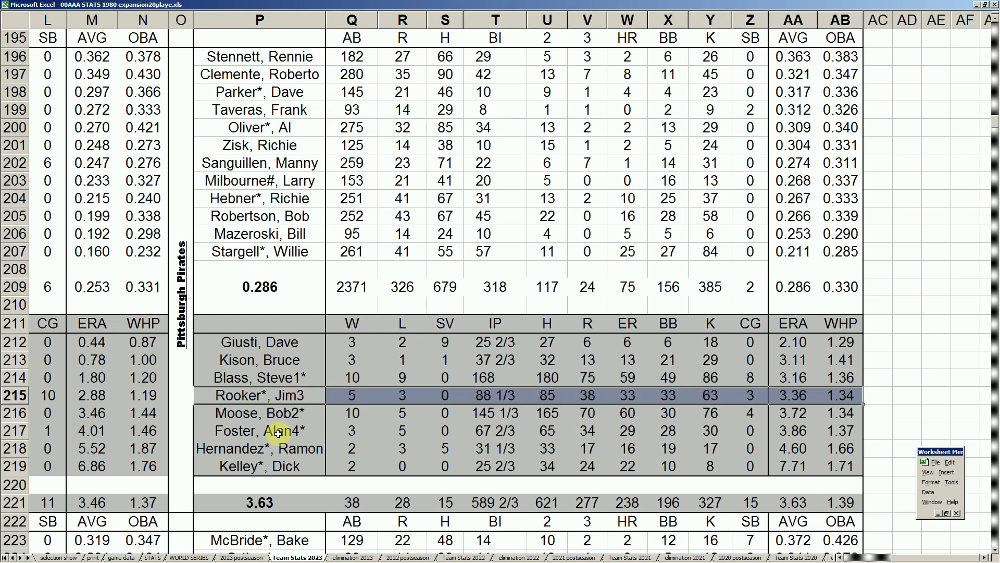
left_click_drag(279, 433, 830, 429)
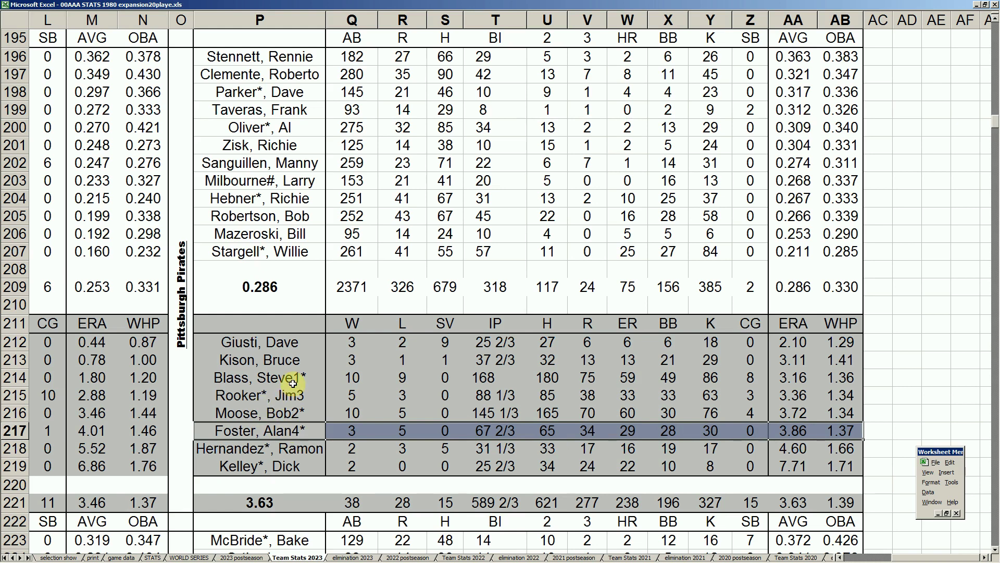
left_click_drag(300, 344, 831, 365)
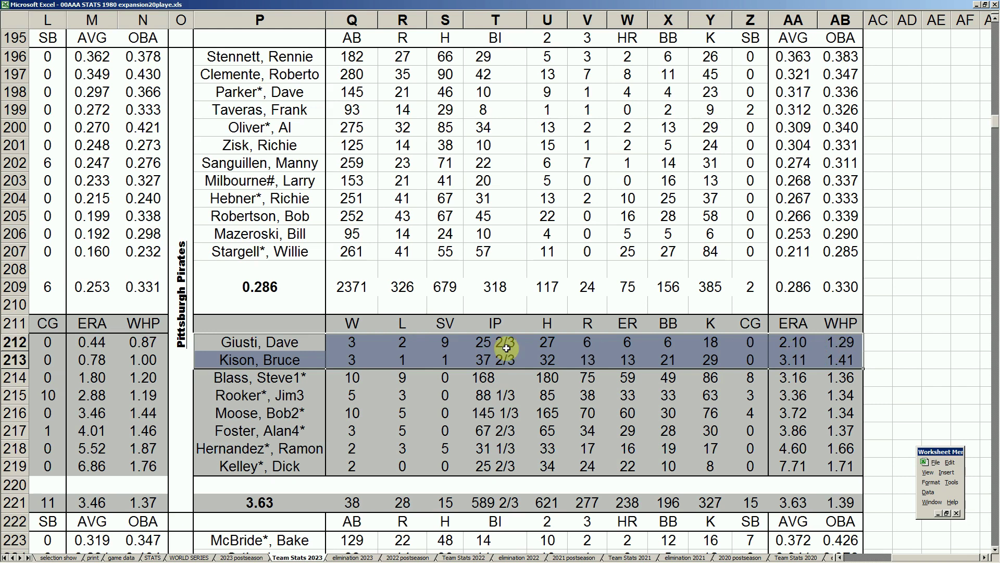
left_click_drag(311, 440, 833, 454)
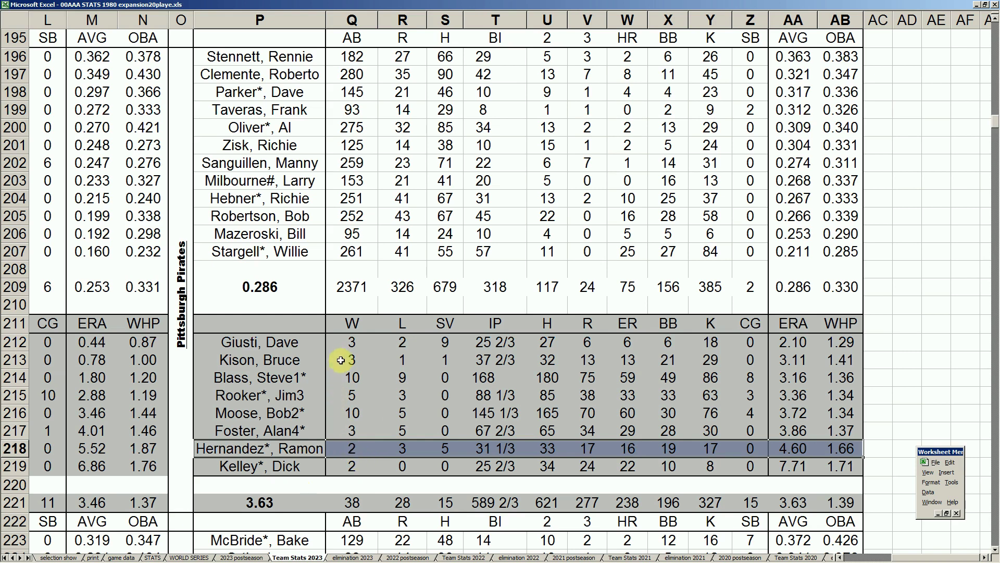
left_click_drag(349, 346, 446, 359)
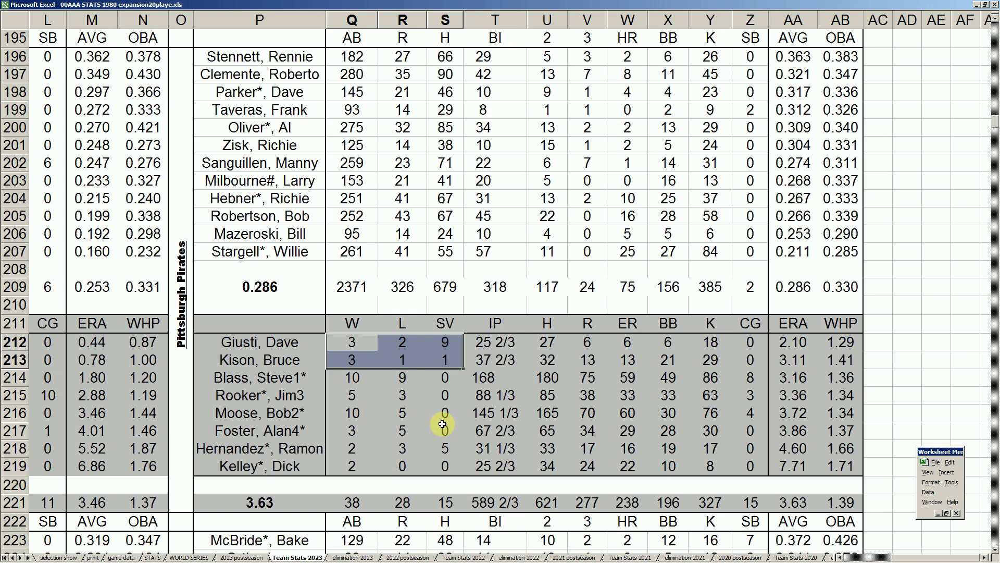
left_click_drag(290, 448, 495, 447)
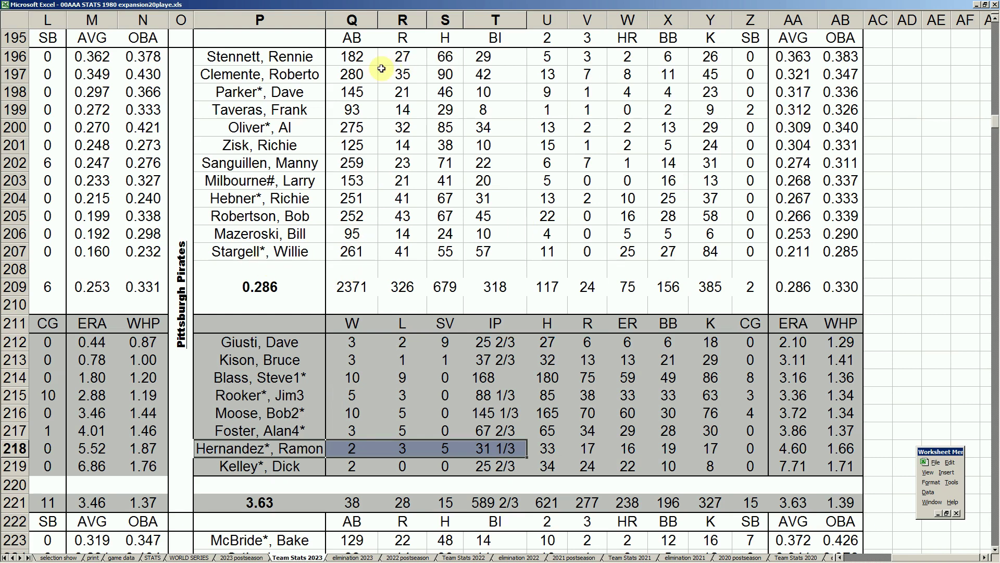
left_click_drag(307, 58, 844, 57)
left_click(674, 57)
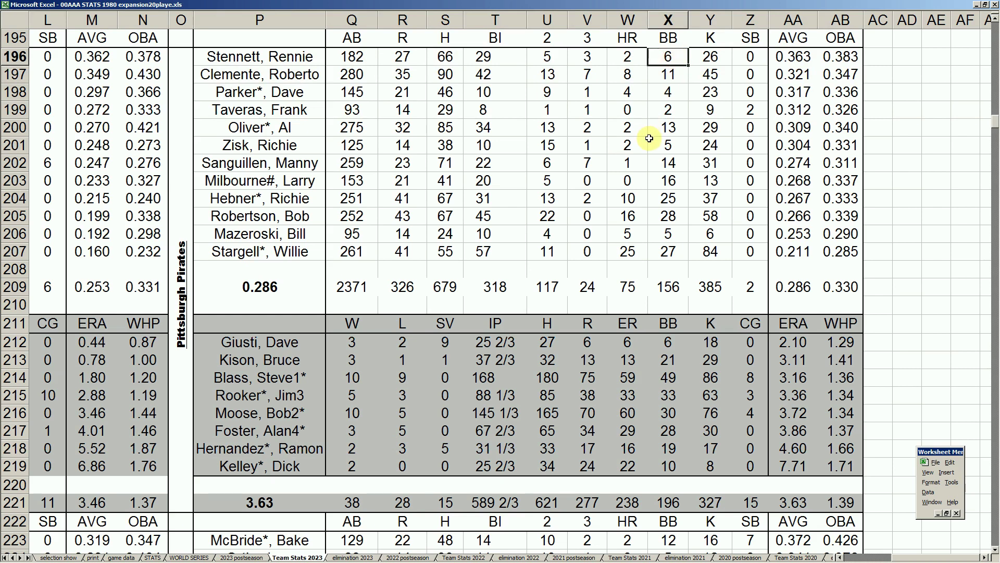
left_click(755, 110)
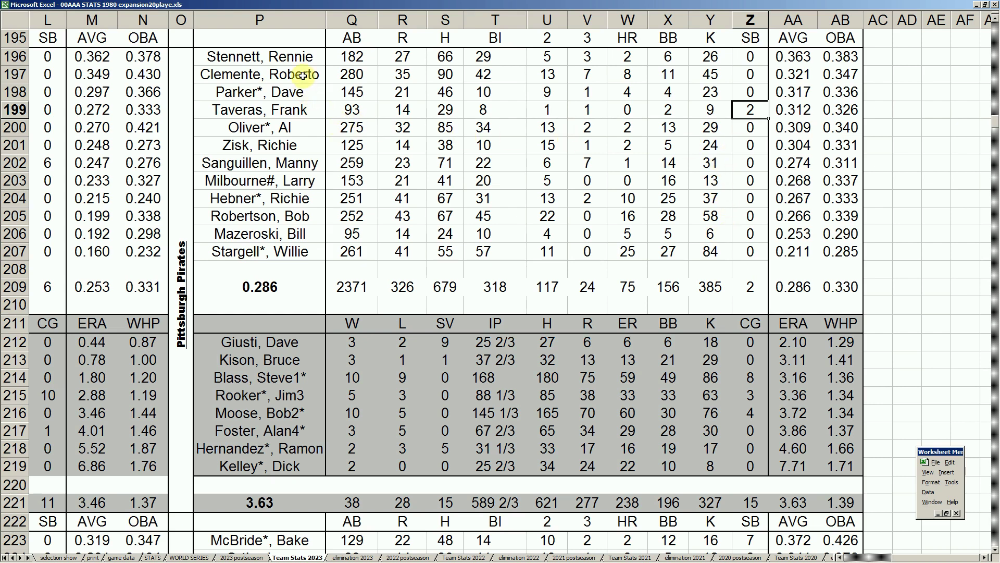
left_click_drag(302, 75, 799, 76)
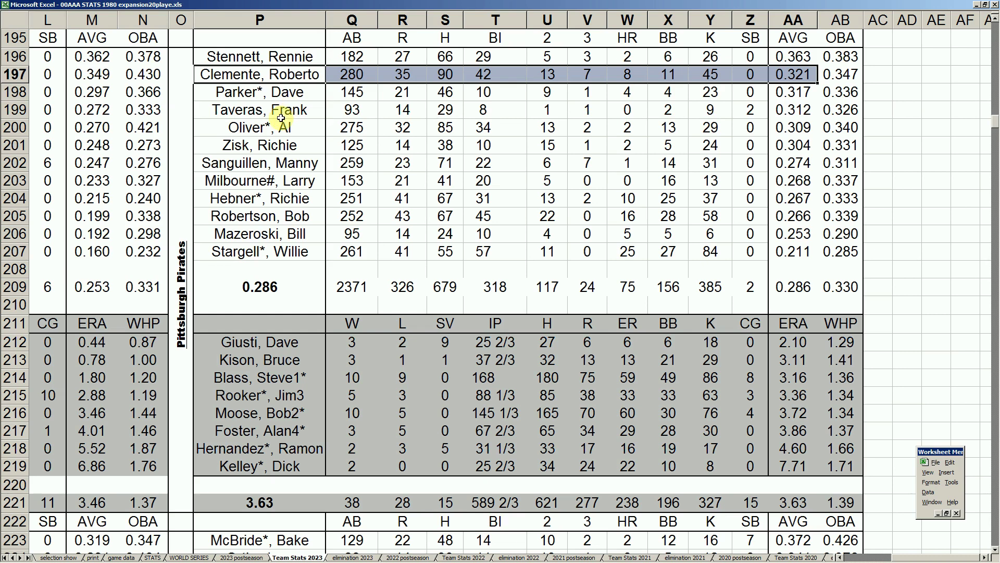
left_click_drag(289, 93, 788, 97)
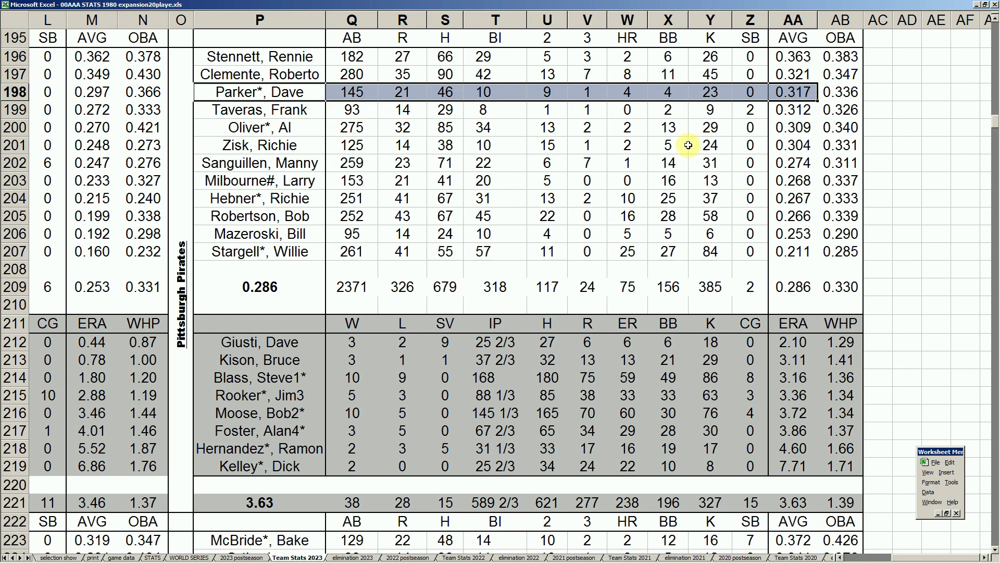
left_click(798, 108)
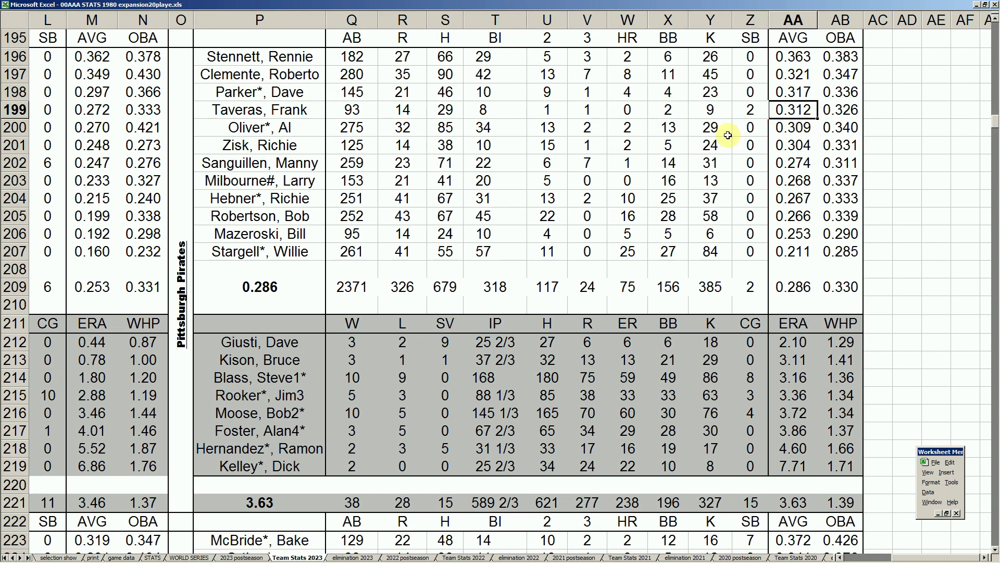
left_click(294, 111)
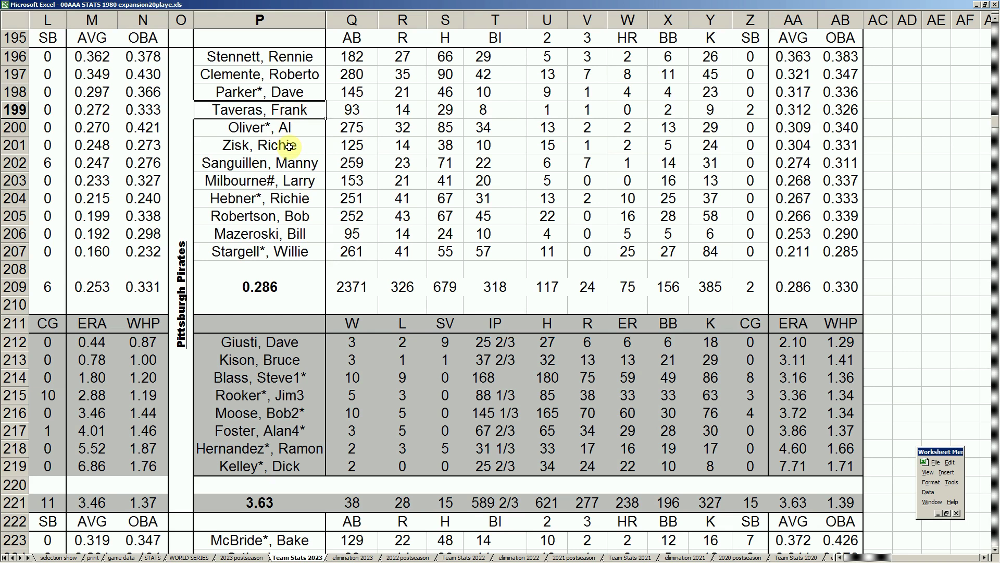
left_click_drag(286, 128, 357, 126)
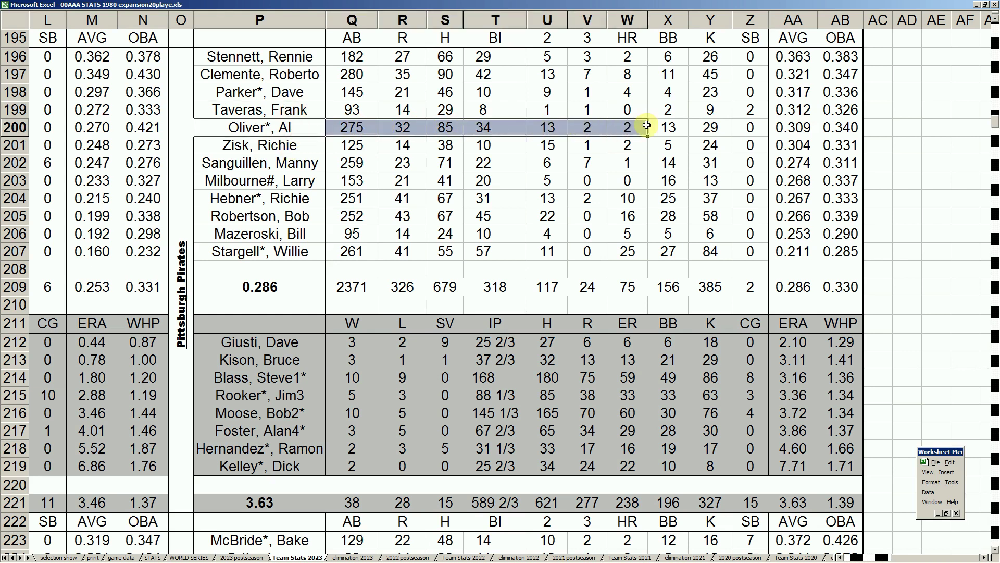
left_click_drag(647, 125, 836, 128)
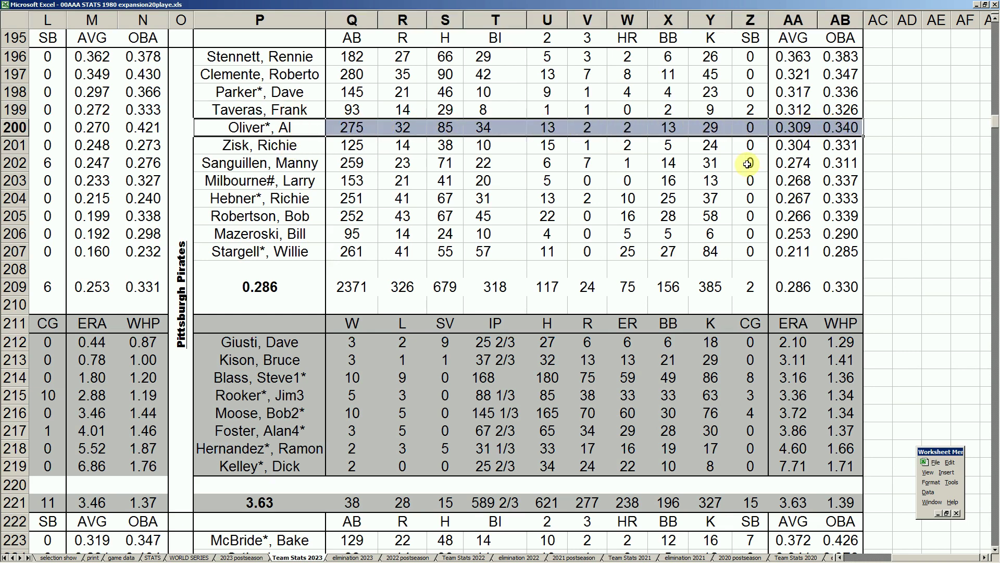
left_click(447, 127)
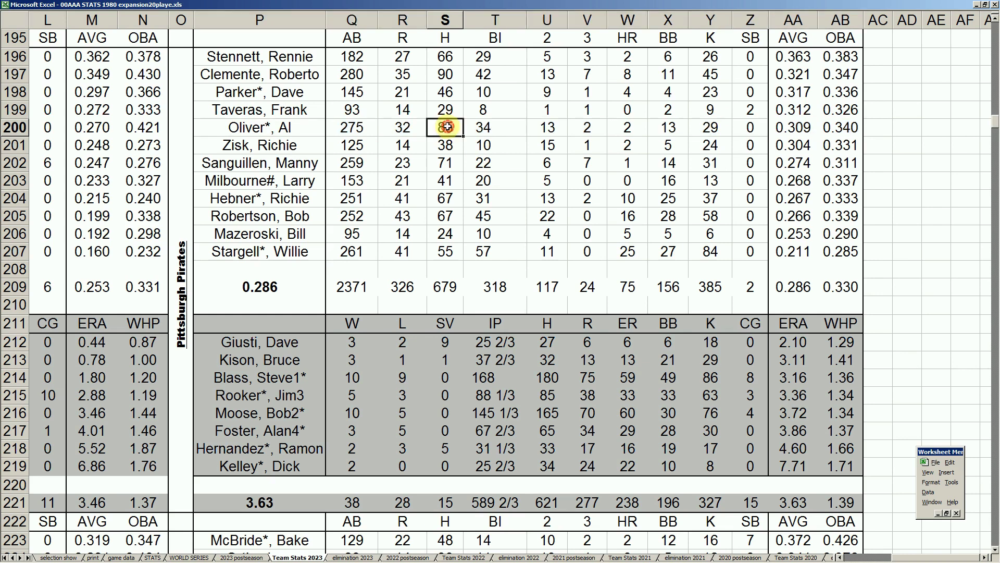
left_click(452, 77)
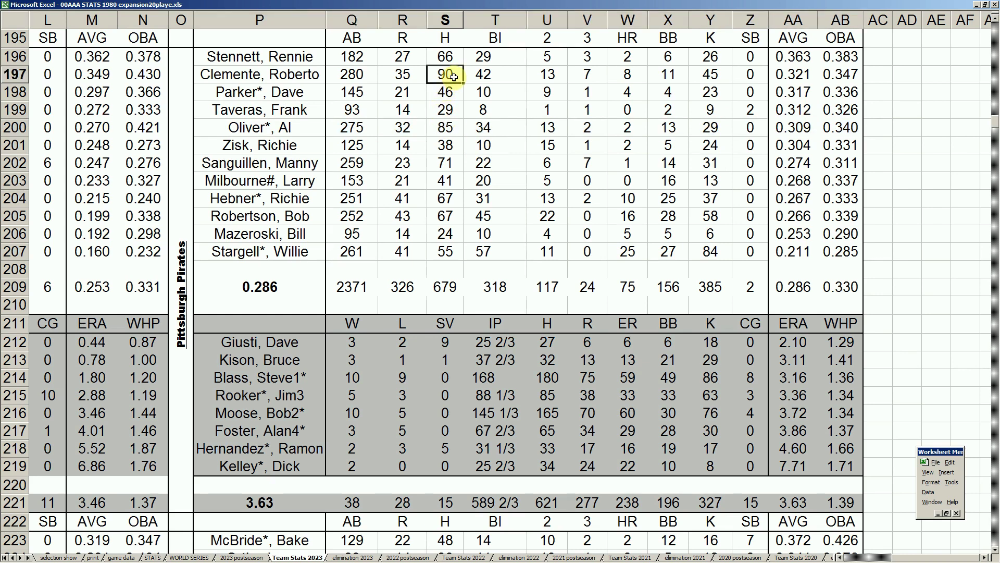
left_click(453, 125)
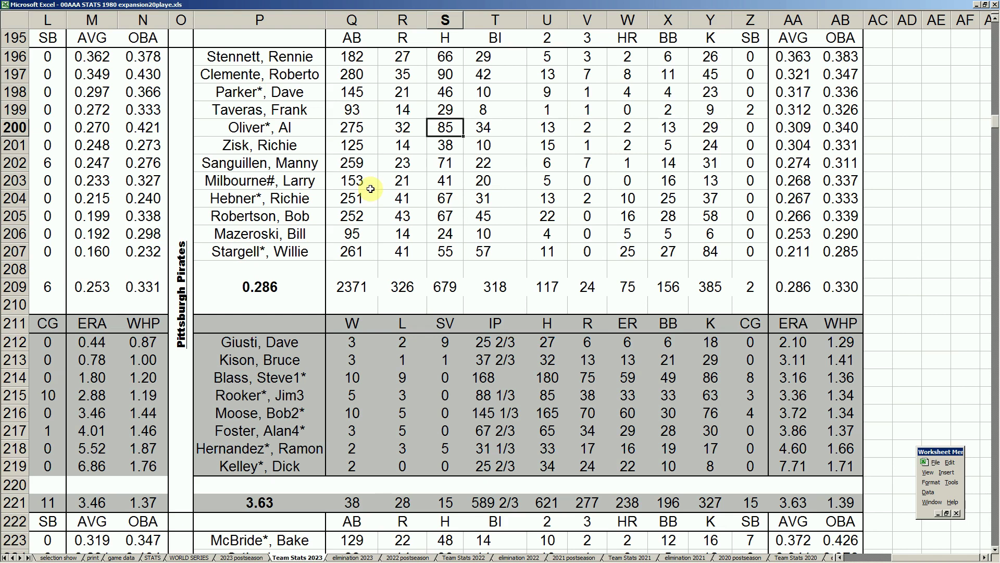
left_click_drag(316, 146, 831, 143)
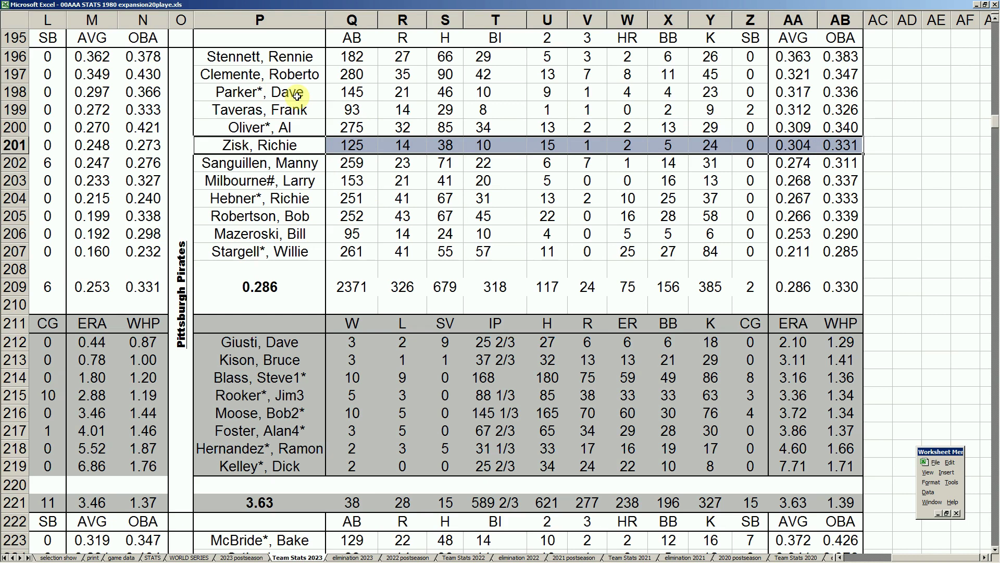
left_click_drag(297, 95, 401, 93)
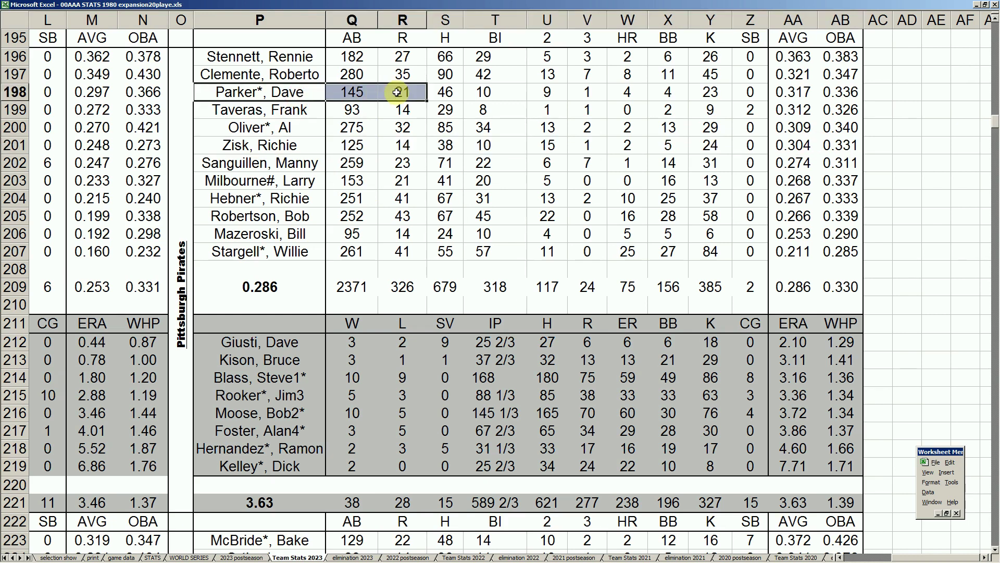
left_click(300, 147)
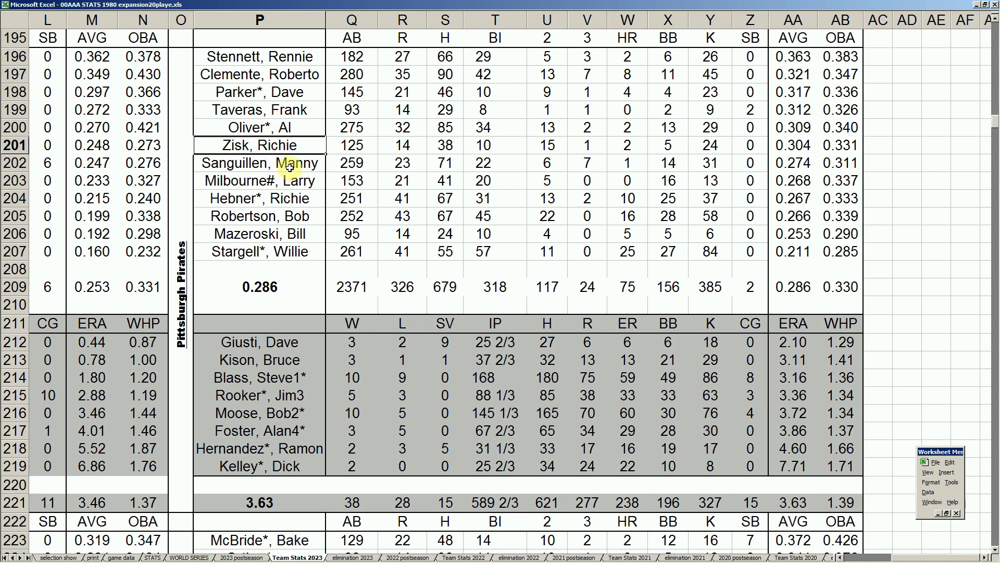
left_click_drag(304, 166, 816, 163)
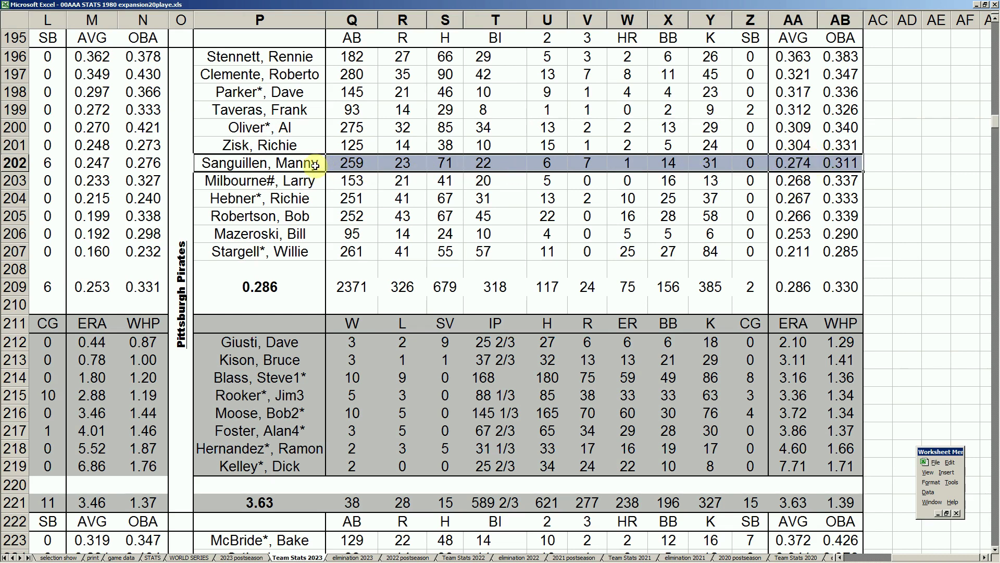
left_click(303, 199)
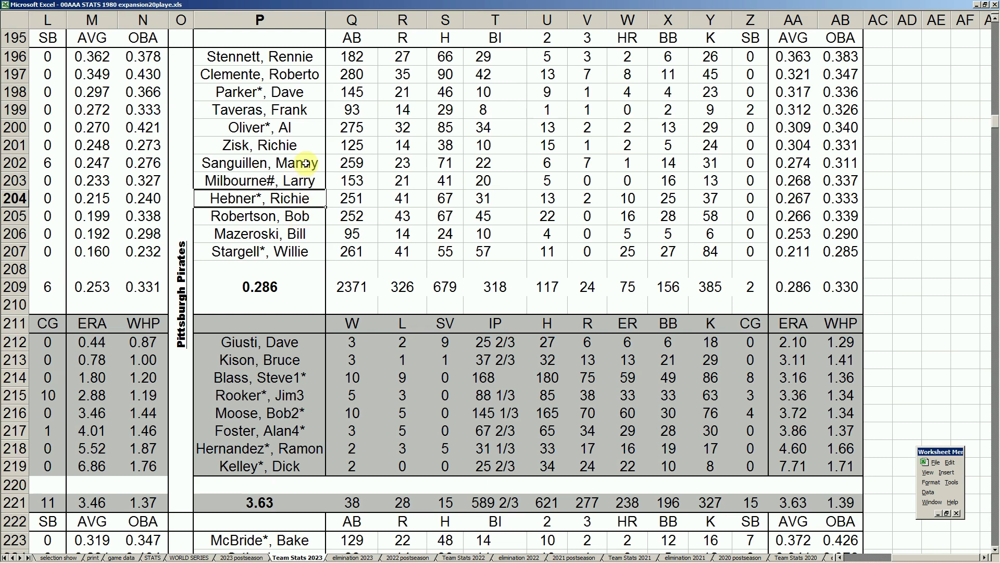
left_click_drag(308, 163, 836, 164)
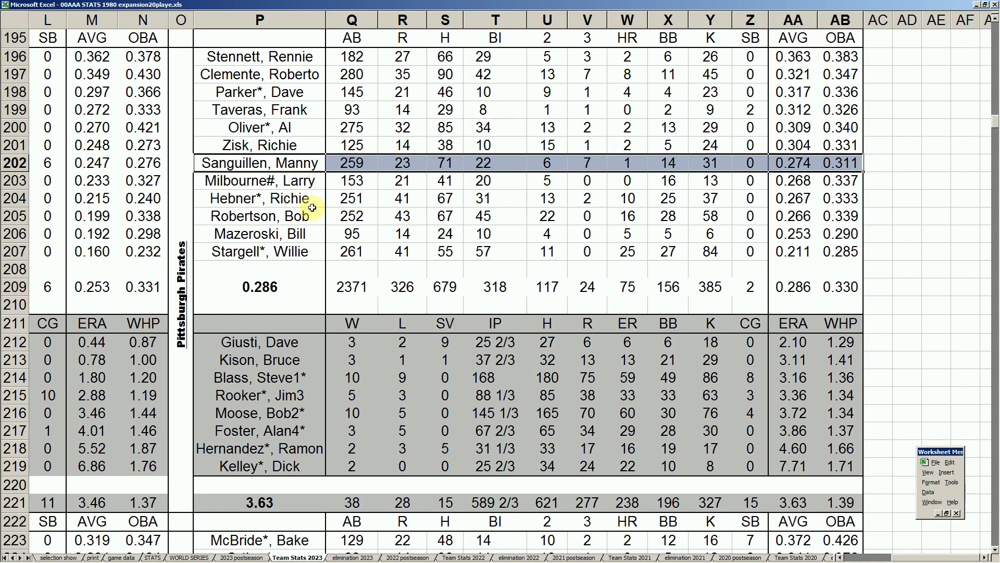
left_click_drag(306, 199, 837, 199)
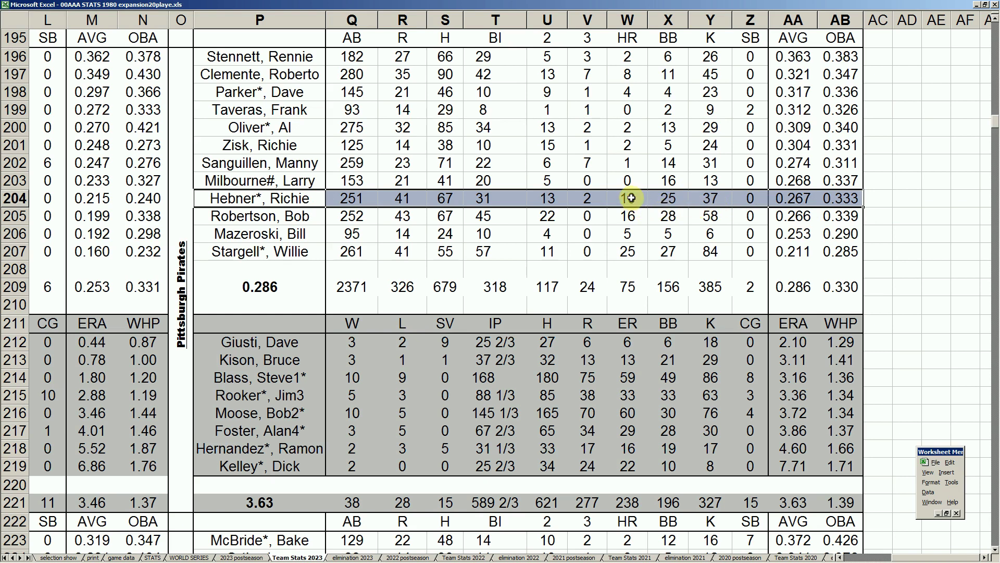
left_click(628, 218)
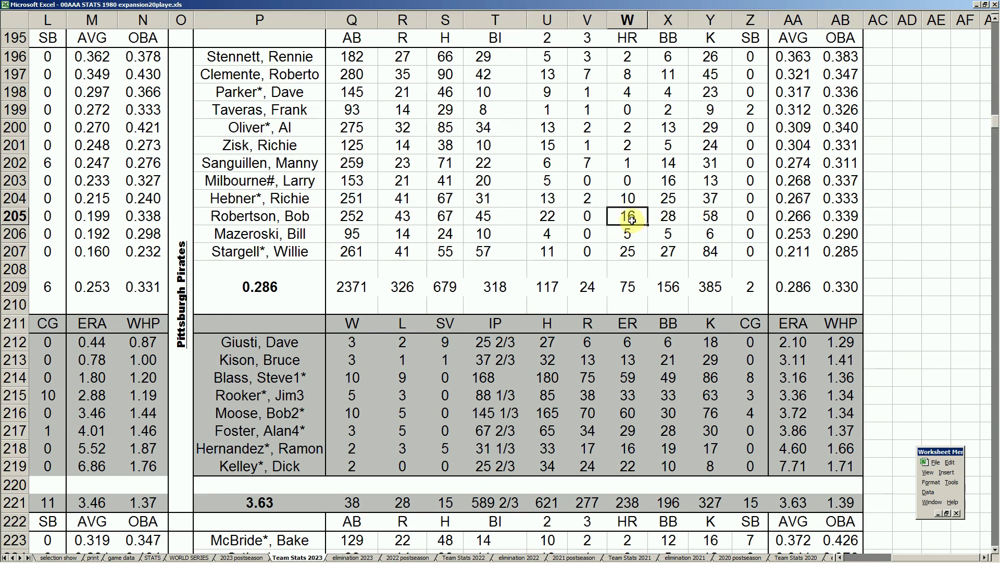
left_click(516, 221)
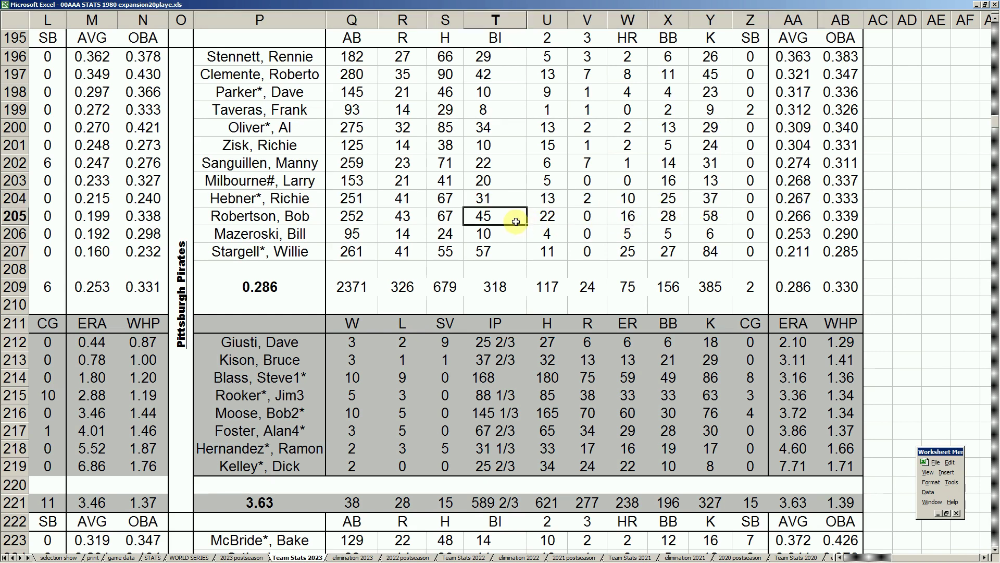
left_click(630, 219)
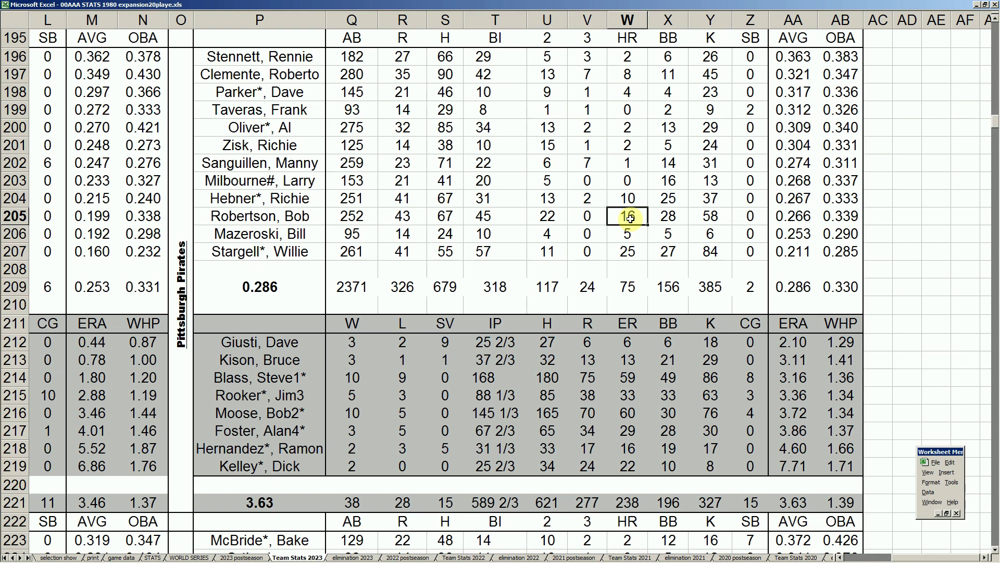
left_click(631, 236)
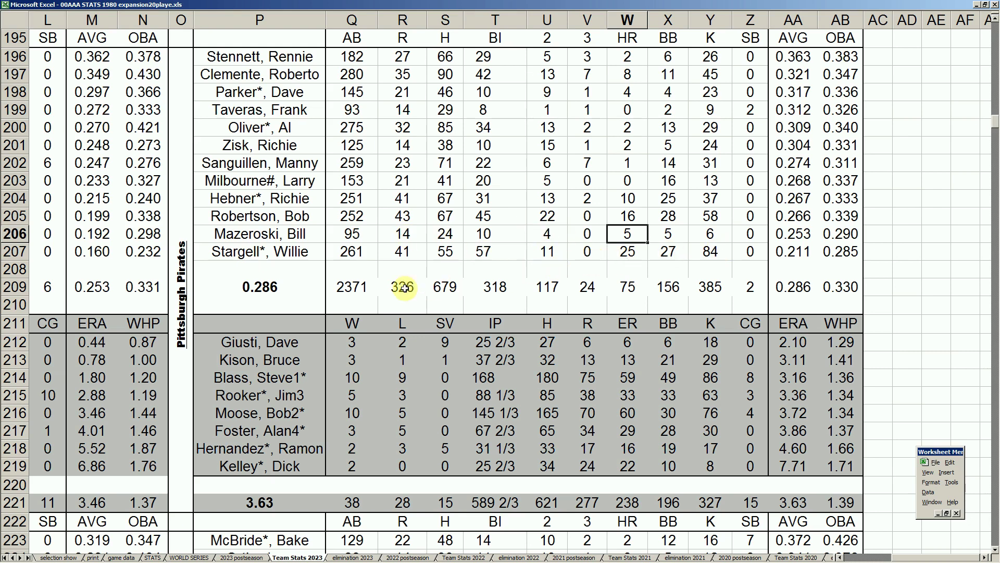
left_click_drag(295, 253, 830, 252)
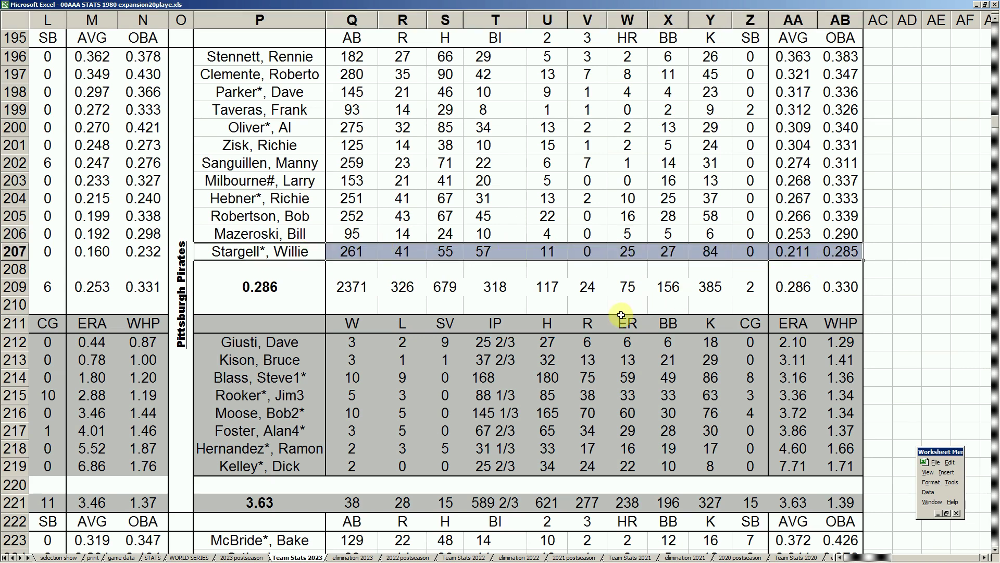
left_click(632, 254)
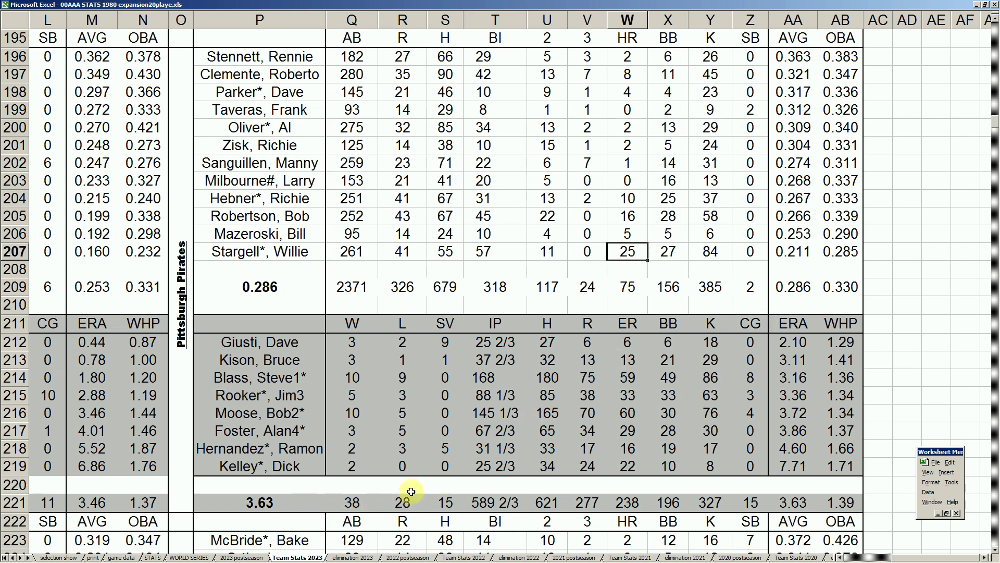
left_click(627, 234)
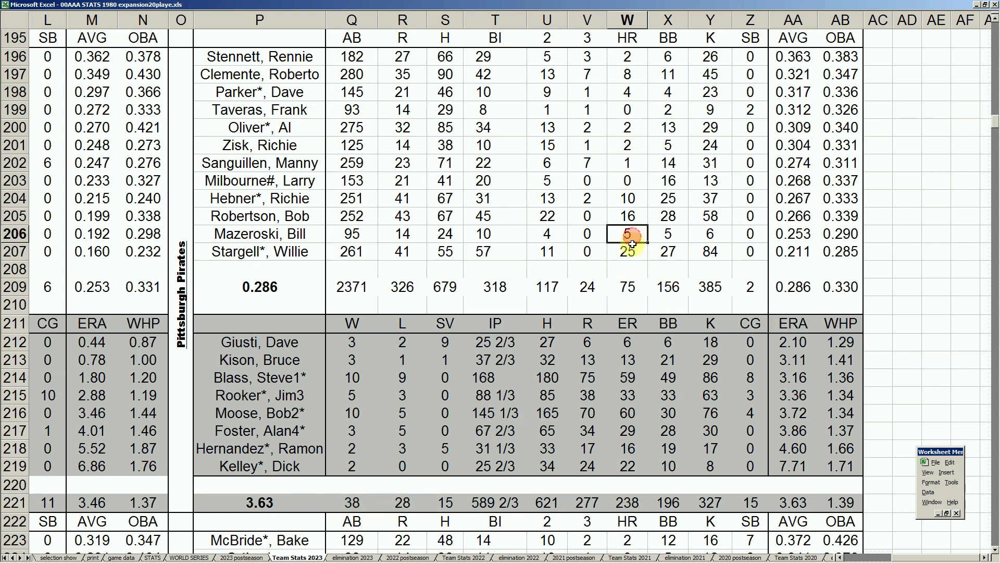
left_click(627, 252)
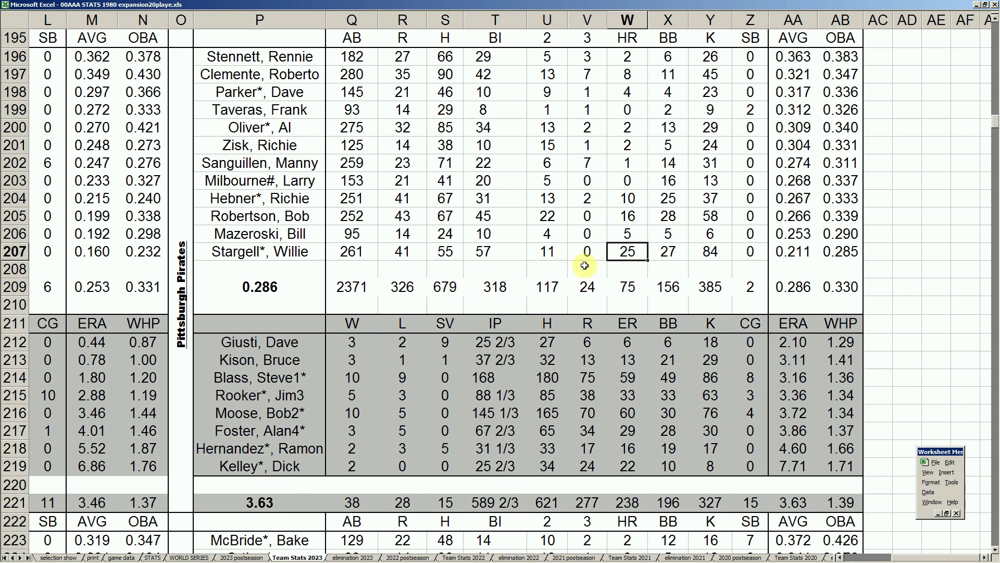
left_click(445, 252)
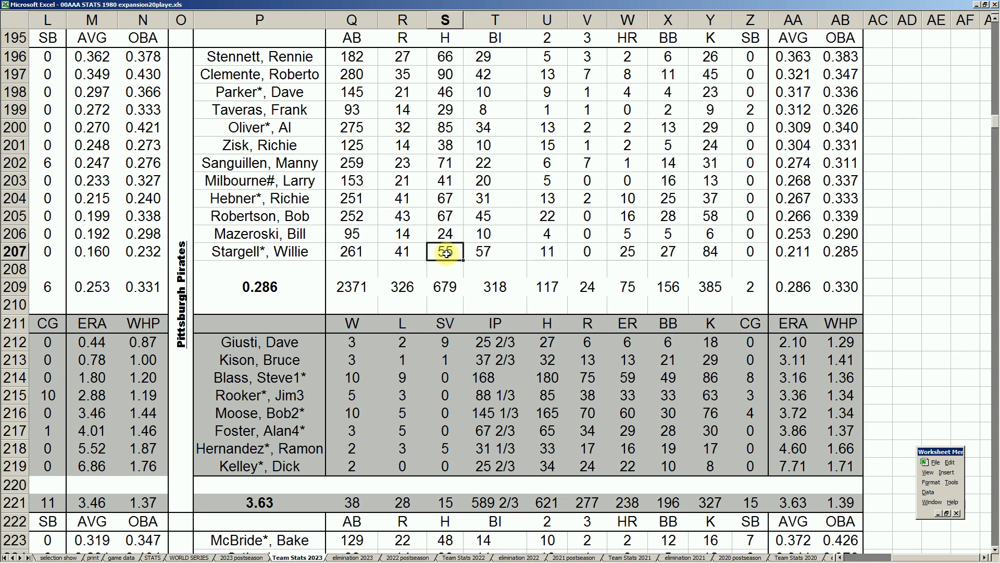
left_click(627, 252)
left_click(447, 252)
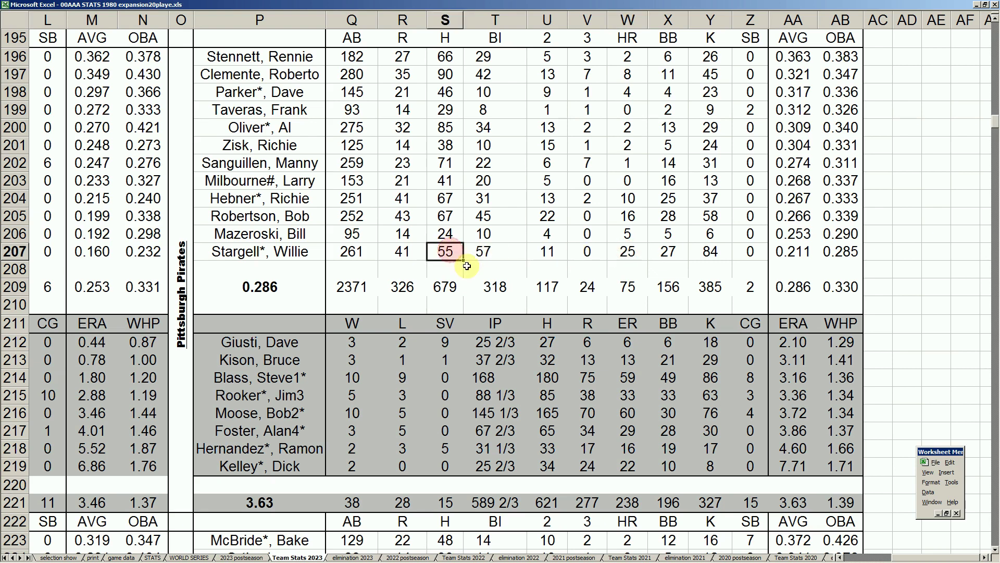
left_click(494, 255)
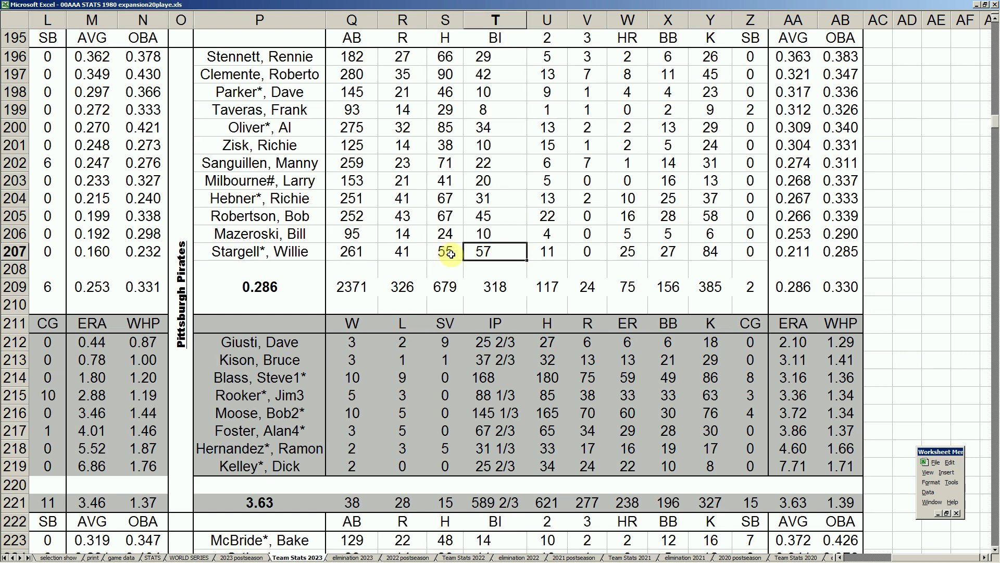
left_click(669, 252)
left_click_drag(669, 252, 708, 252)
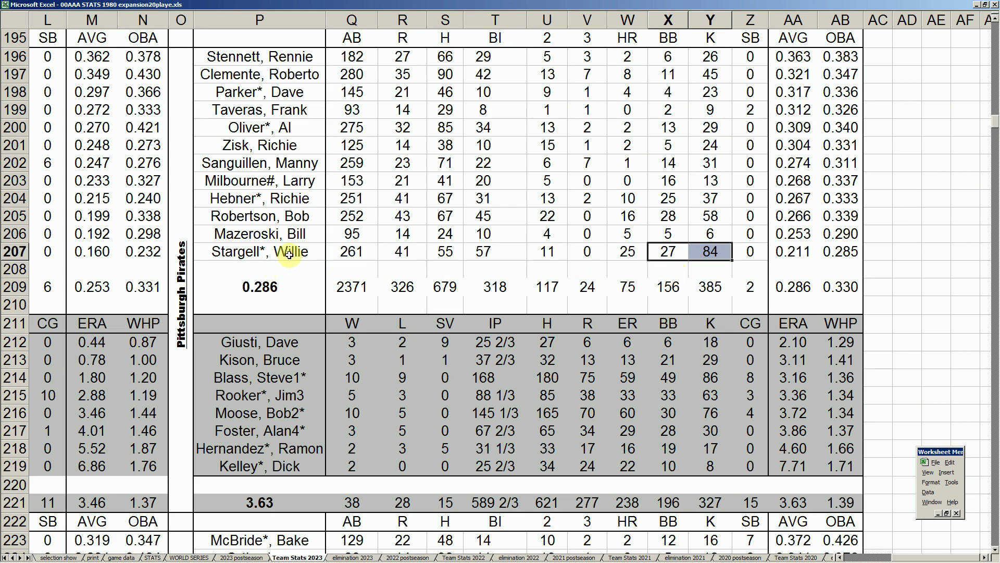
left_click(286, 252)
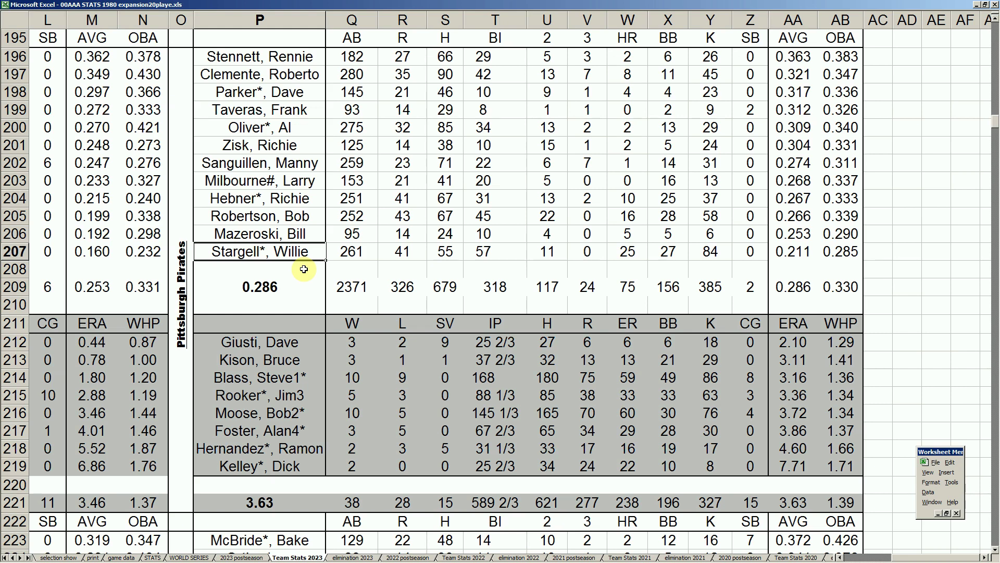
left_click(803, 254)
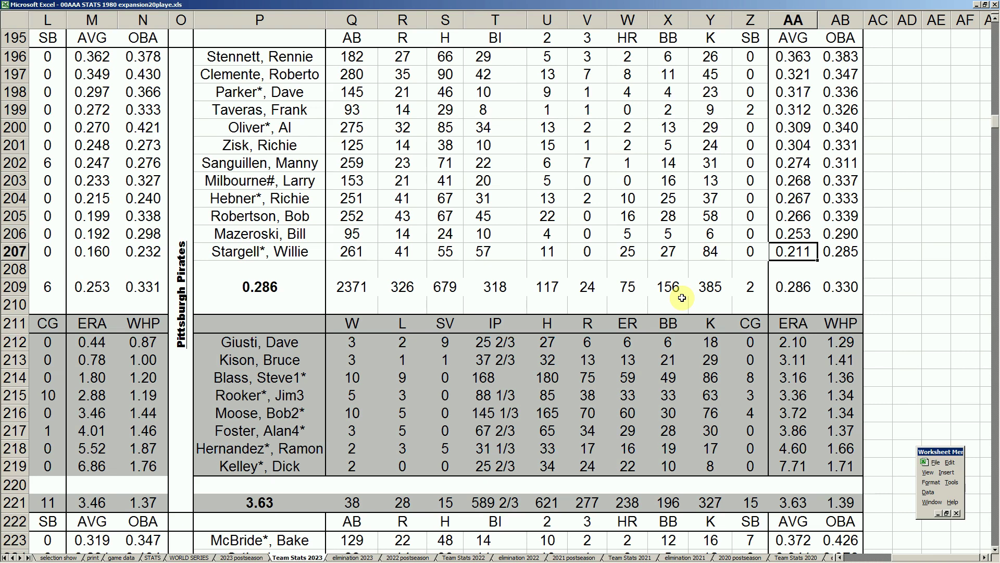
left_click(844, 251)
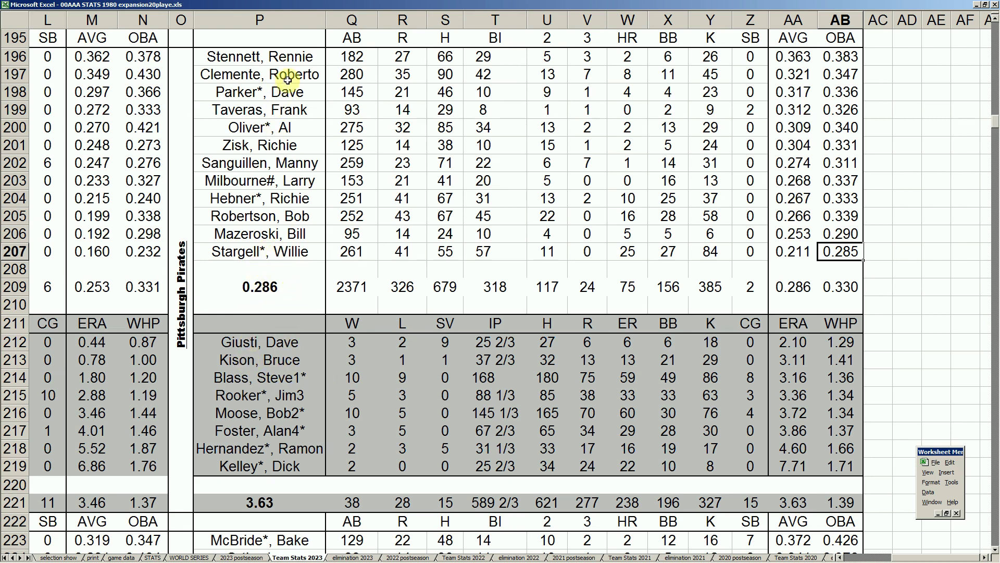
Review the Pirates hitters in rows 196–204, then move to the print sheet's division standings.
left_click_drag(320, 56, 589, 110)
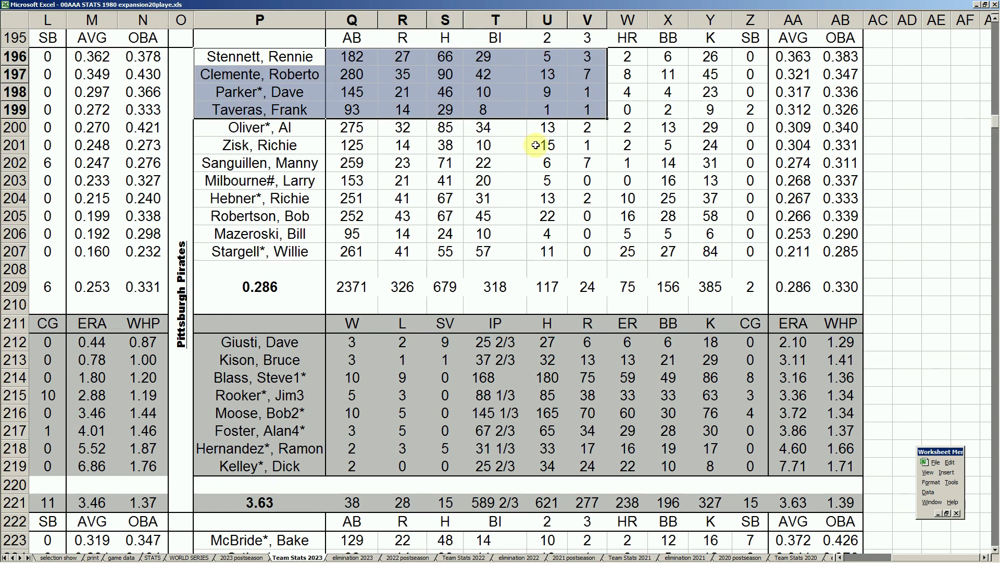
left_click(448, 146)
left_click(272, 55)
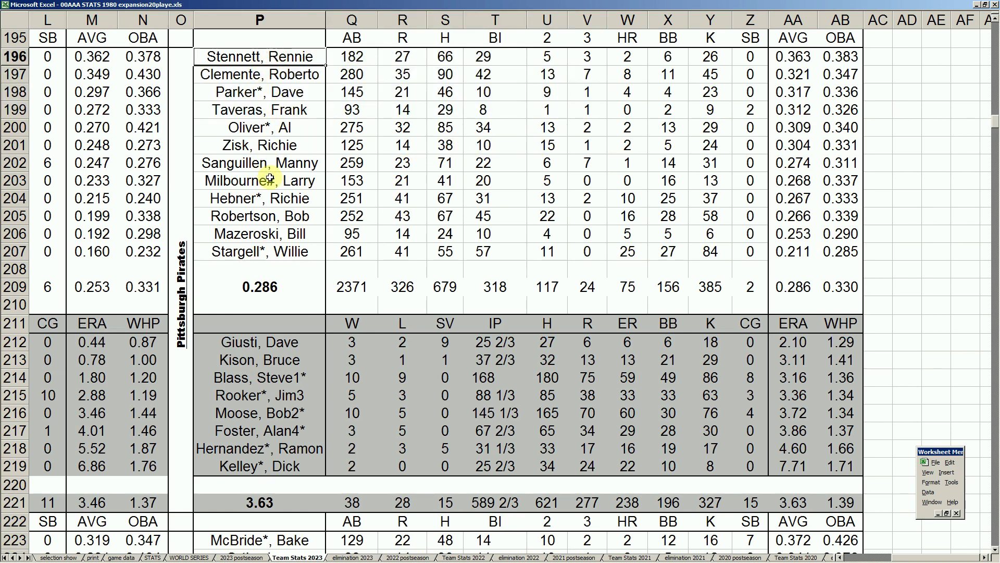
left_click(311, 76)
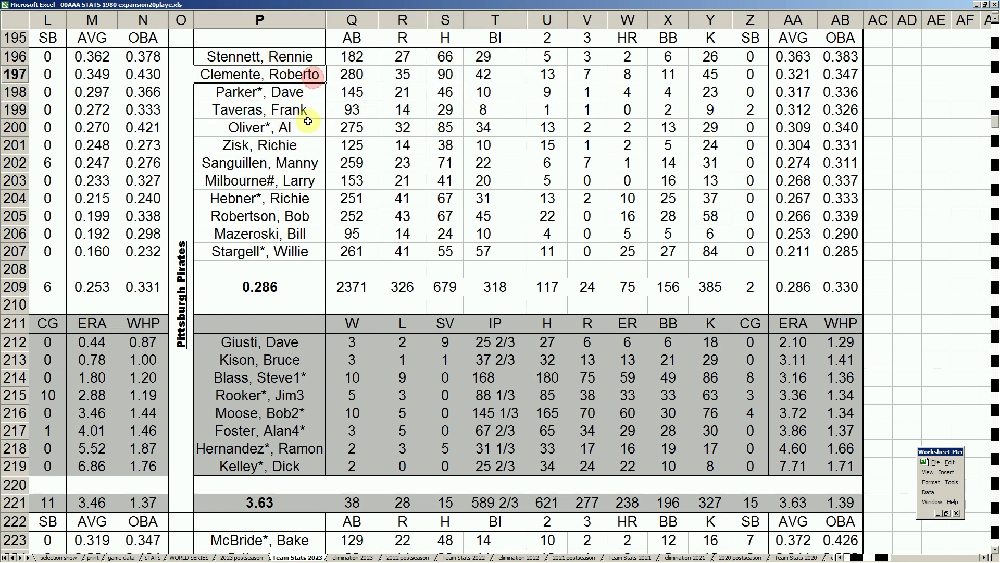
left_click(300, 92)
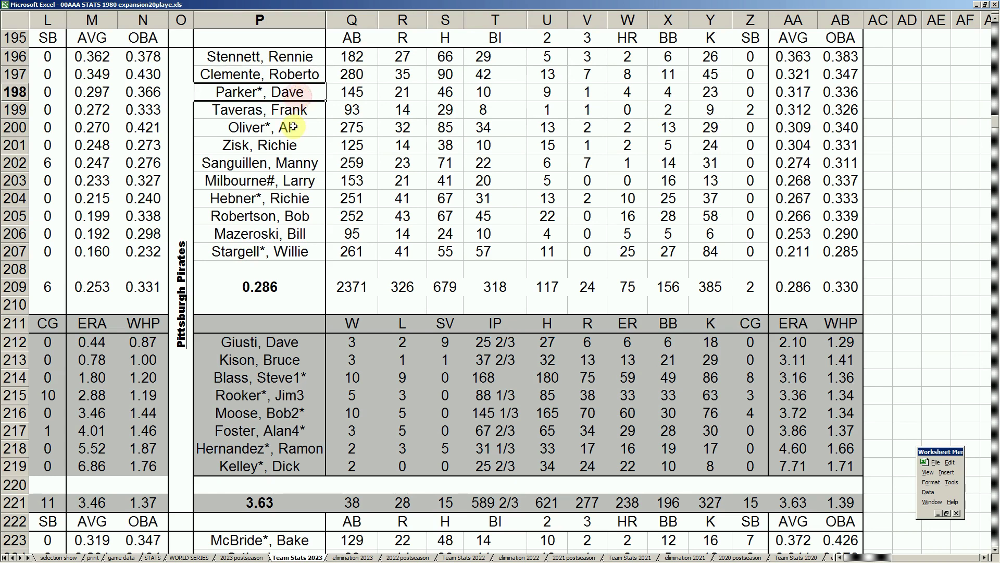
left_click(292, 128)
left_click(293, 144)
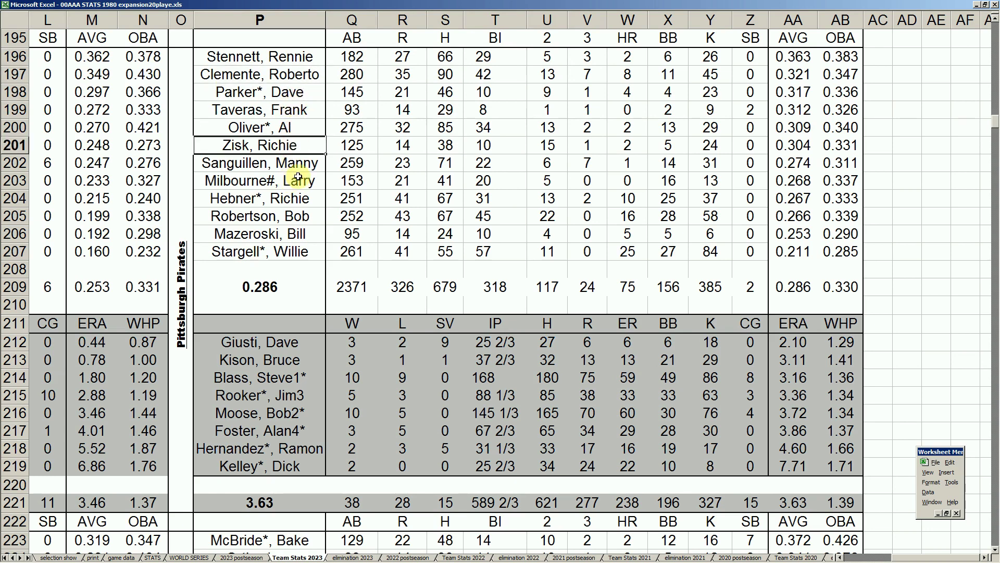
left_click(292, 197)
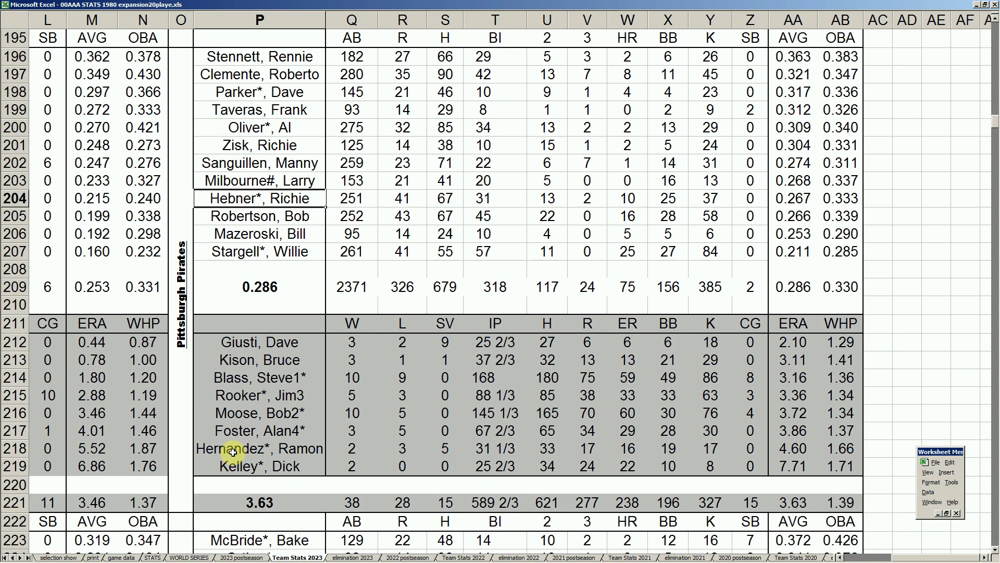
left_click(93, 557)
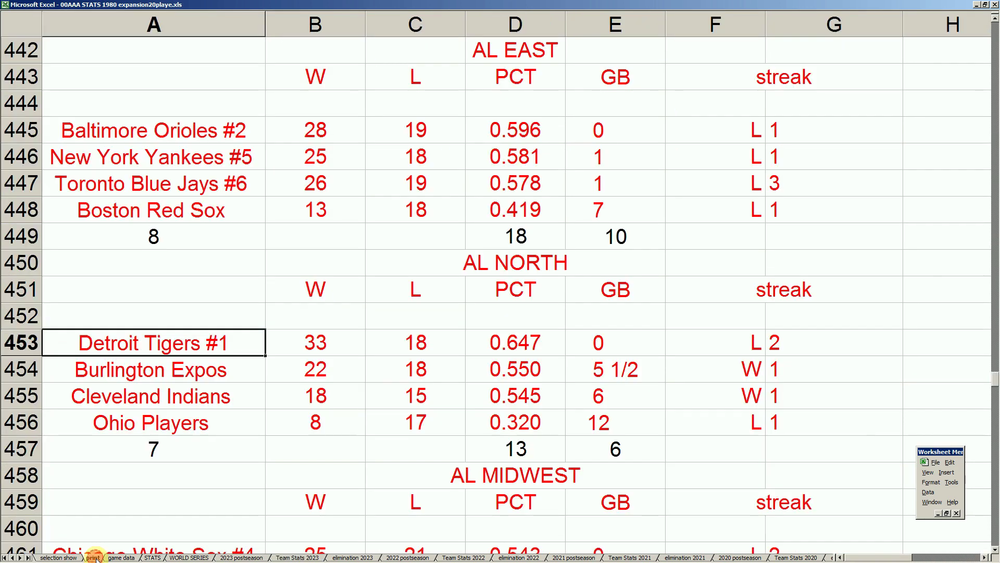
Check the Tigers, Indians and Oakland's 29 wins, then page up to the AL batting leaderboard.
left_click(175, 386)
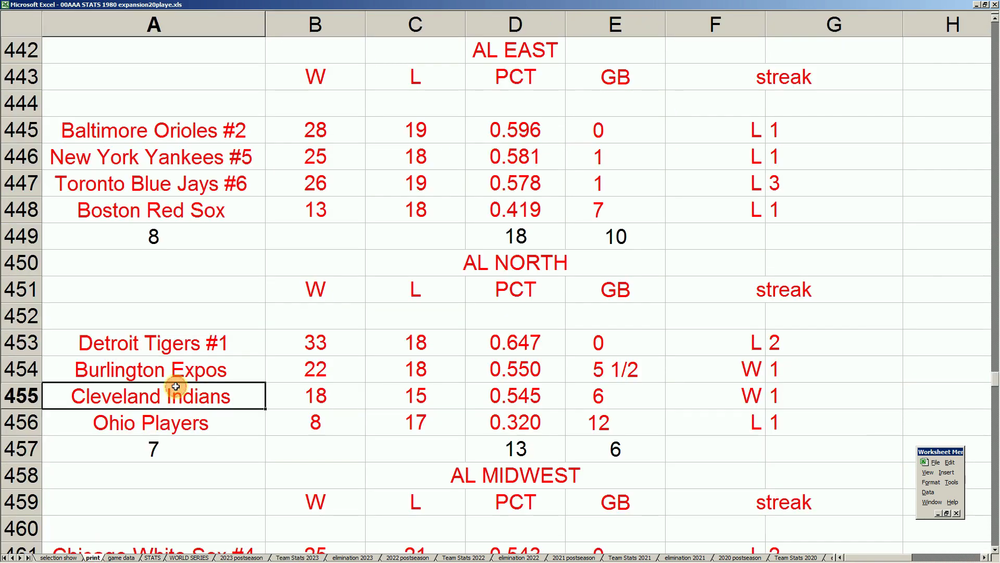
left_click(209, 342)
scroll(210, 343, "down", 5)
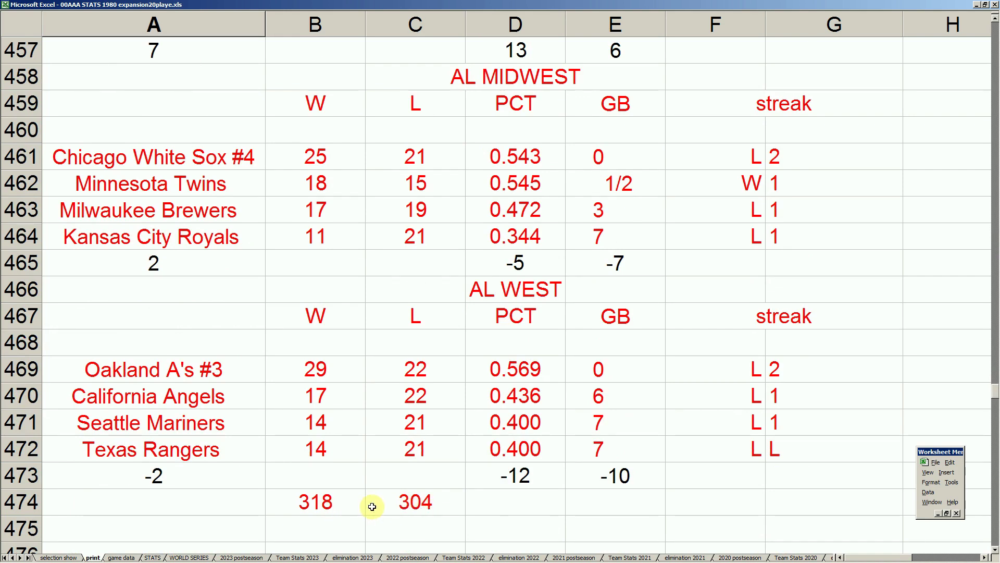
left_click(356, 367)
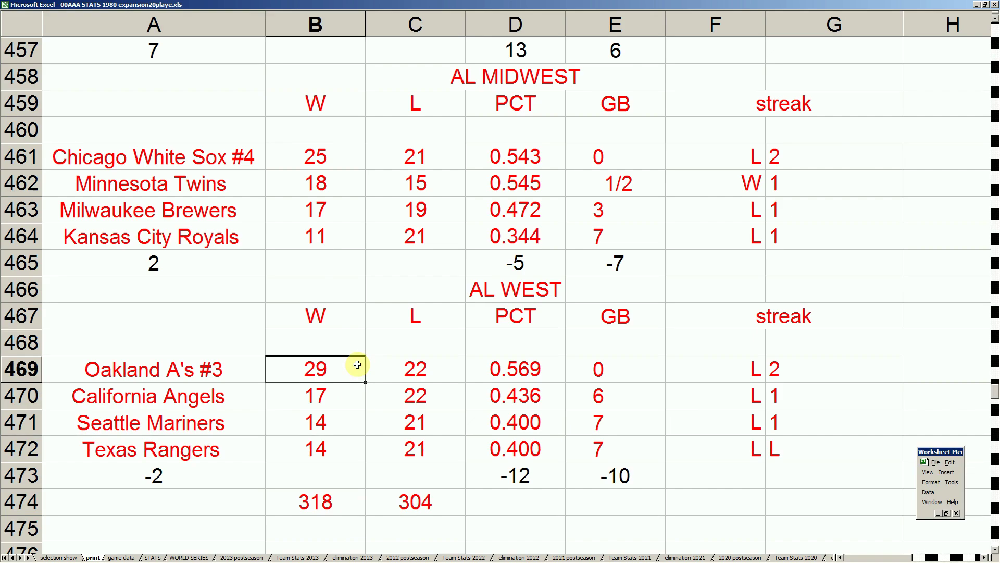
key("Page_Up")
key("Page_Up")
key("Page_Up")
key("Page_Up")
key("Page_Up")
key("Page_Up")
key("Page_Up")
key("Page_Up")
key("Page_Up")
key("Page_Up")
key("Page_Up")
key("Page_Up")
key("Page_Up")
key("Page_Up")
key("Page_Up")
key("Page_Up")
key("Page_Up")
key("Page_Up")
key("Page_Up")
key("Page_Up")
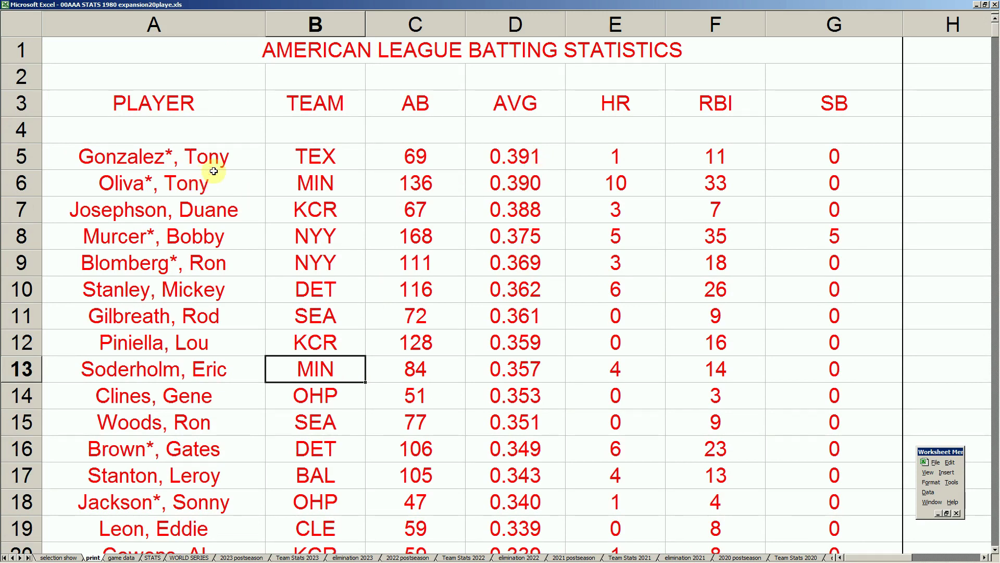
left_click(433, 156)
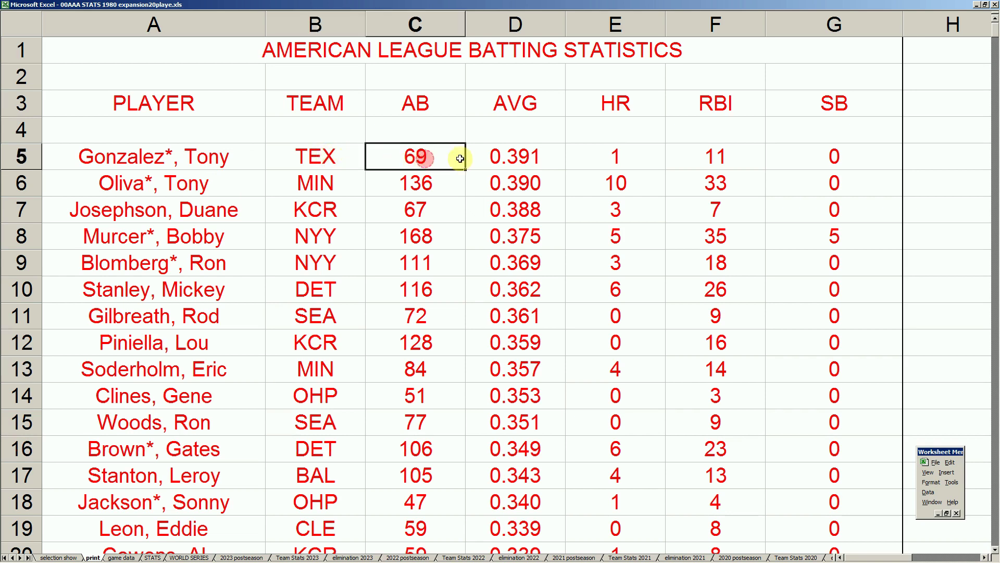
left_click_drag(261, 186, 803, 182)
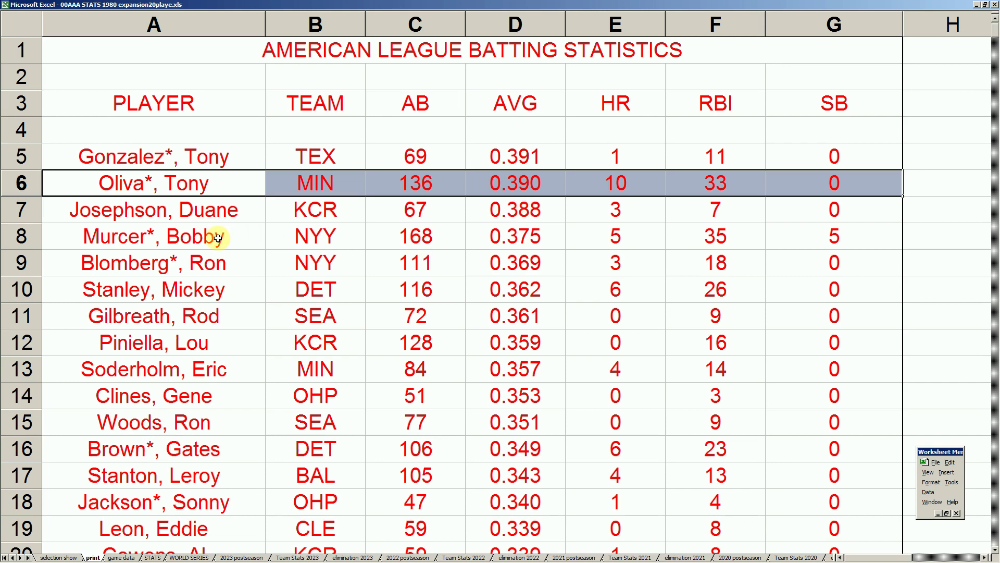
left_click_drag(259, 235, 803, 241)
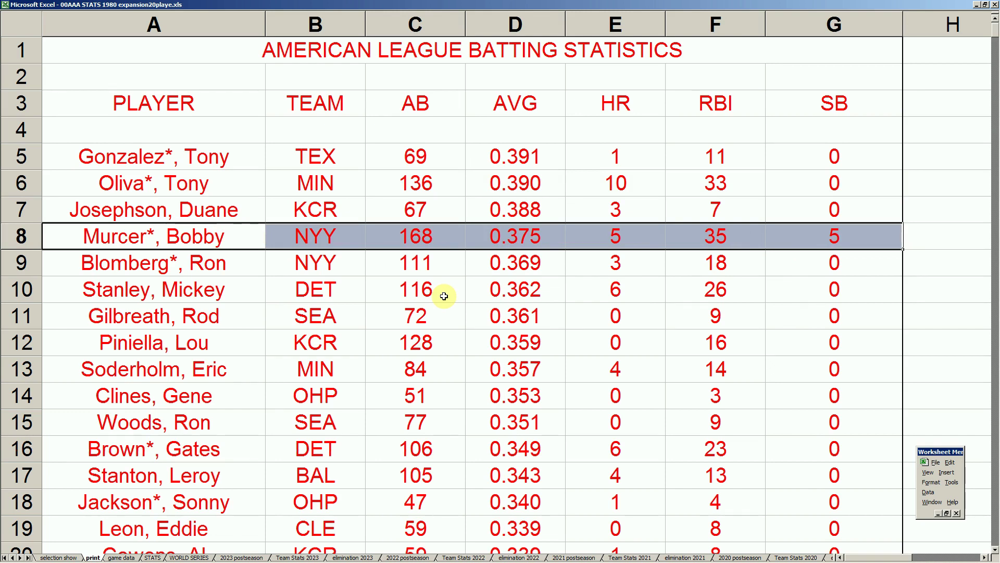
left_click_drag(216, 285, 796, 279)
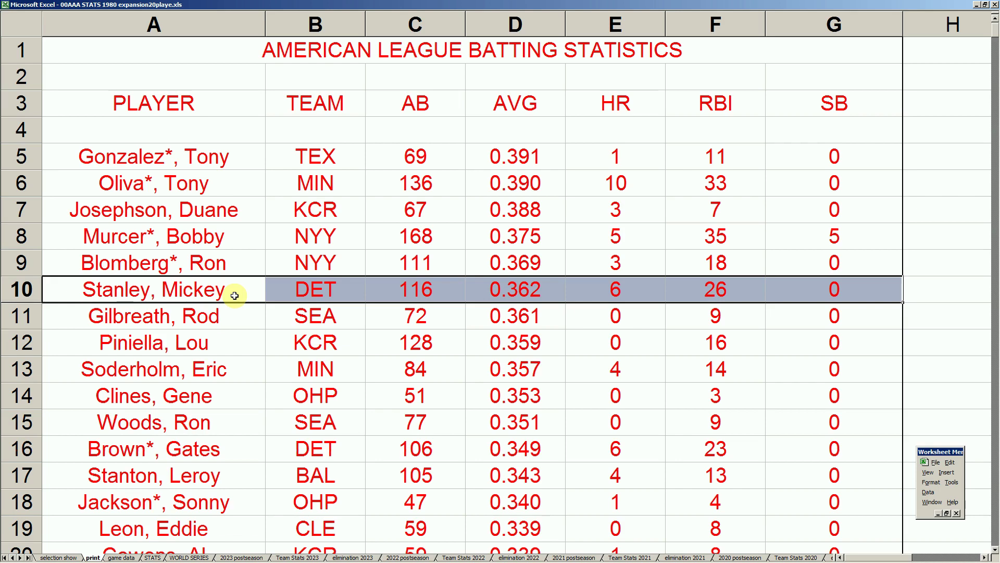
left_click_drag(242, 445, 785, 445)
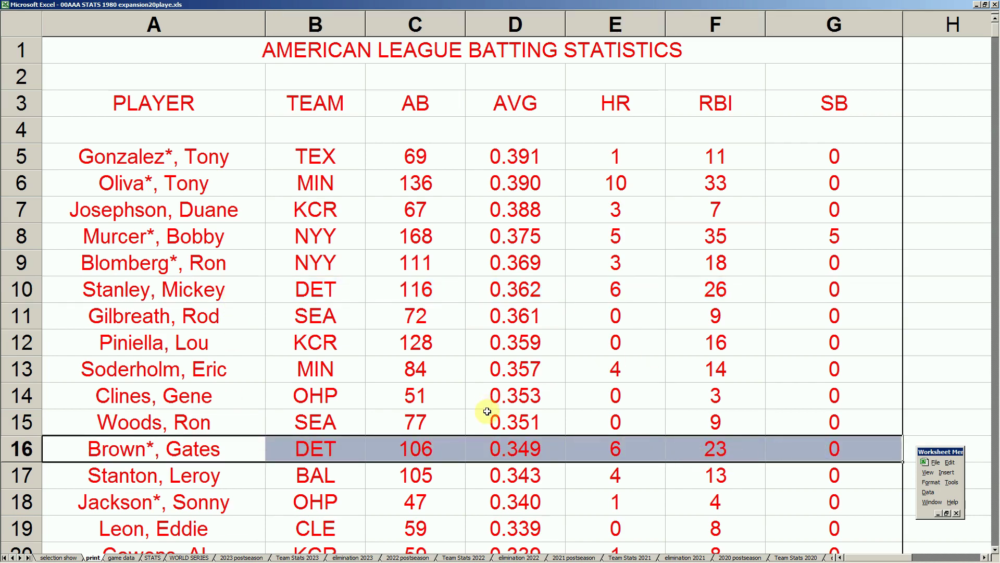
scroll(487, 412, "down", 4)
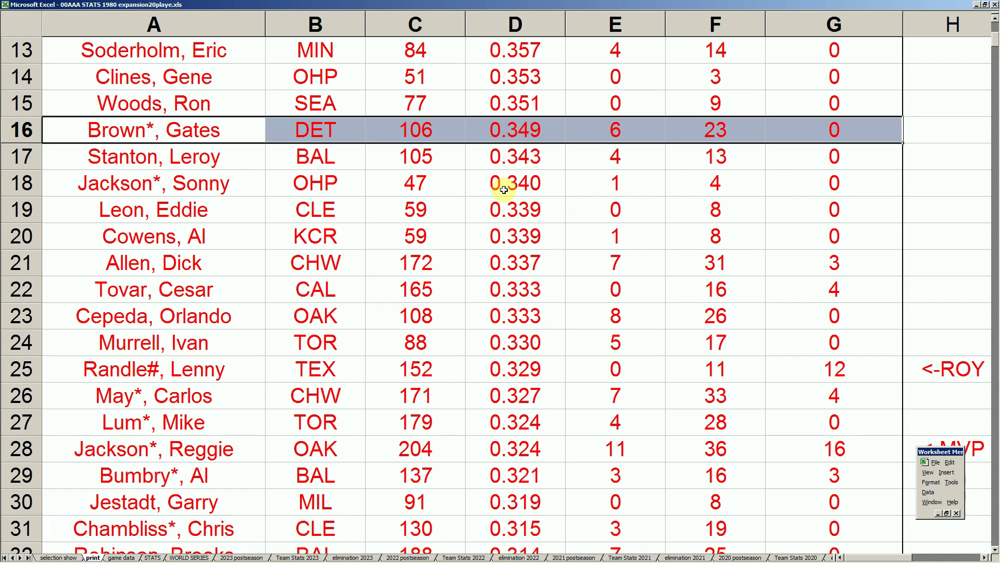
left_click_drag(223, 264, 827, 263)
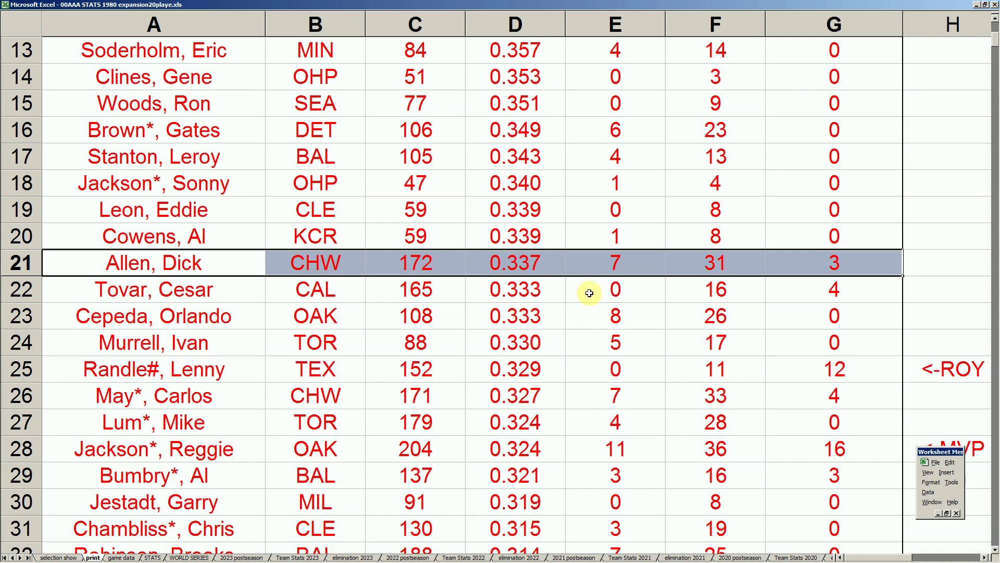
left_click(631, 264)
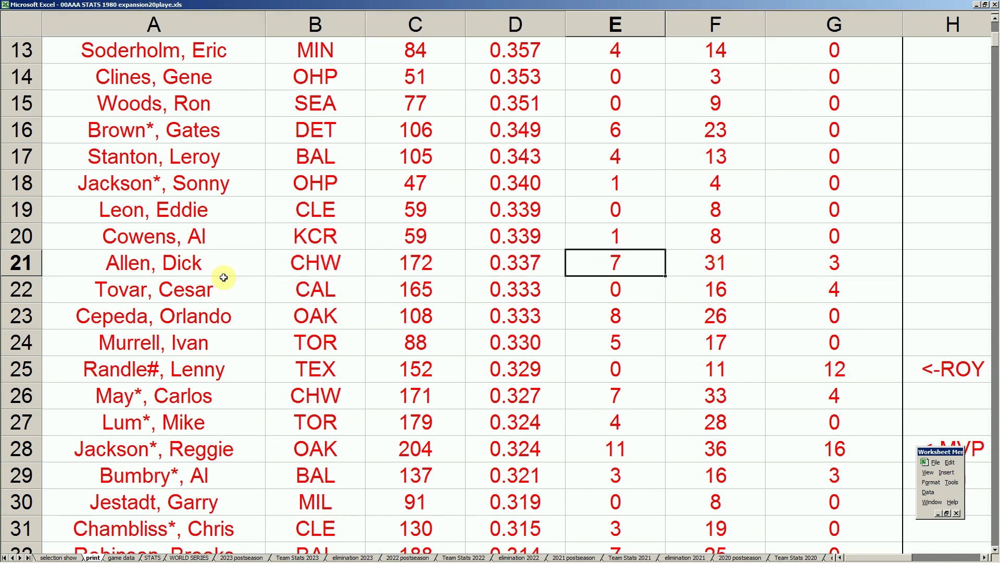
left_click(207, 272)
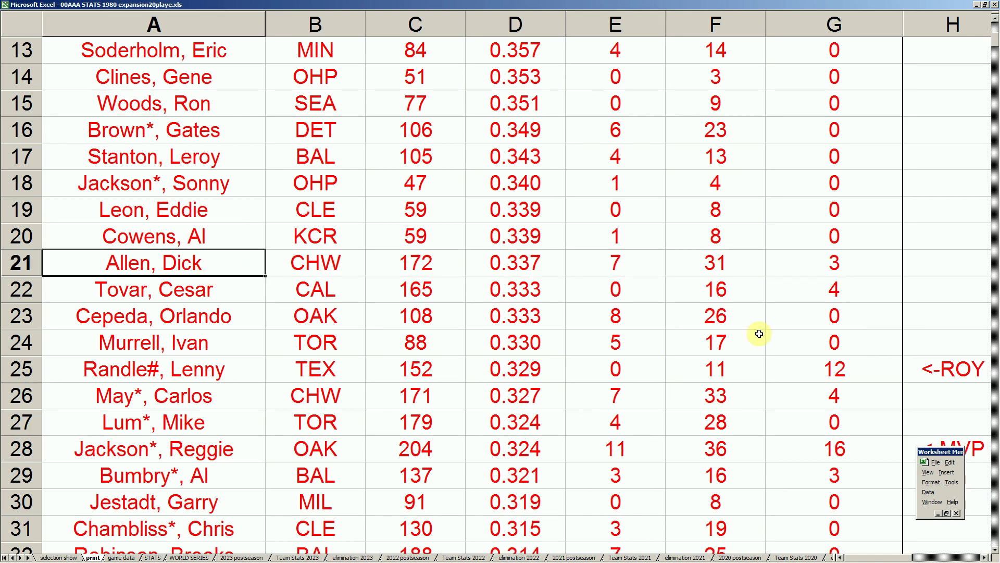
left_click(833, 262)
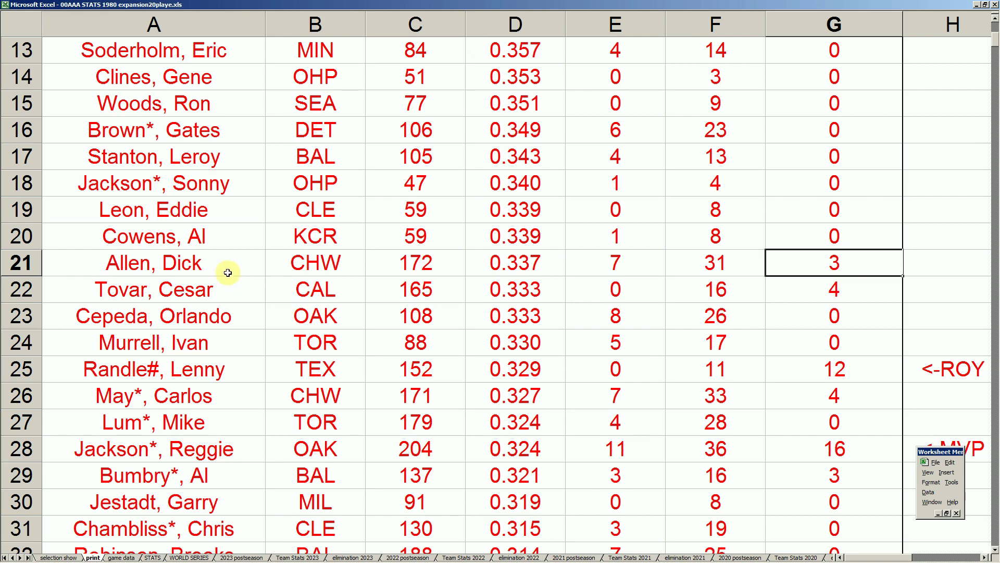
left_click_drag(222, 264, 812, 277)
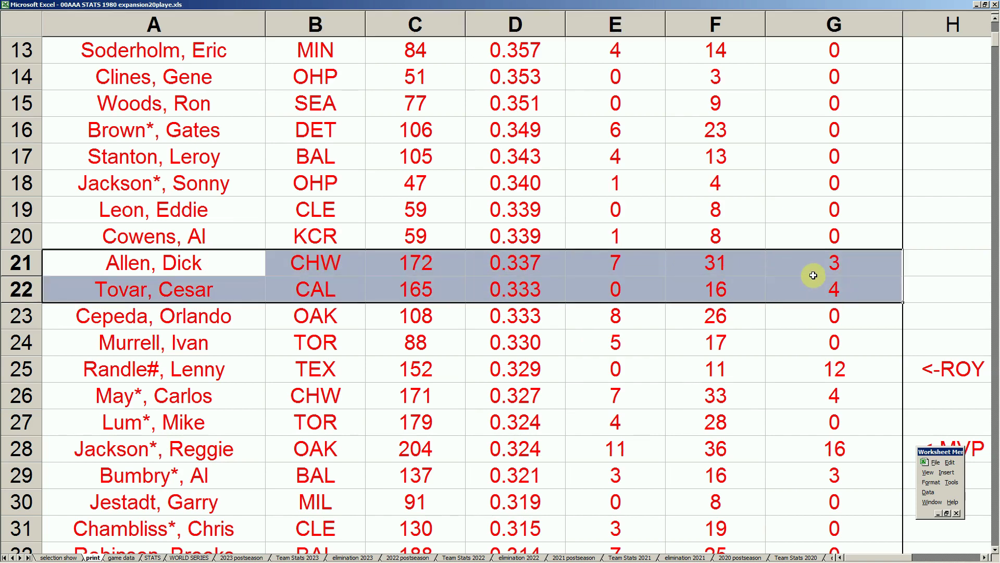
left_click(811, 267)
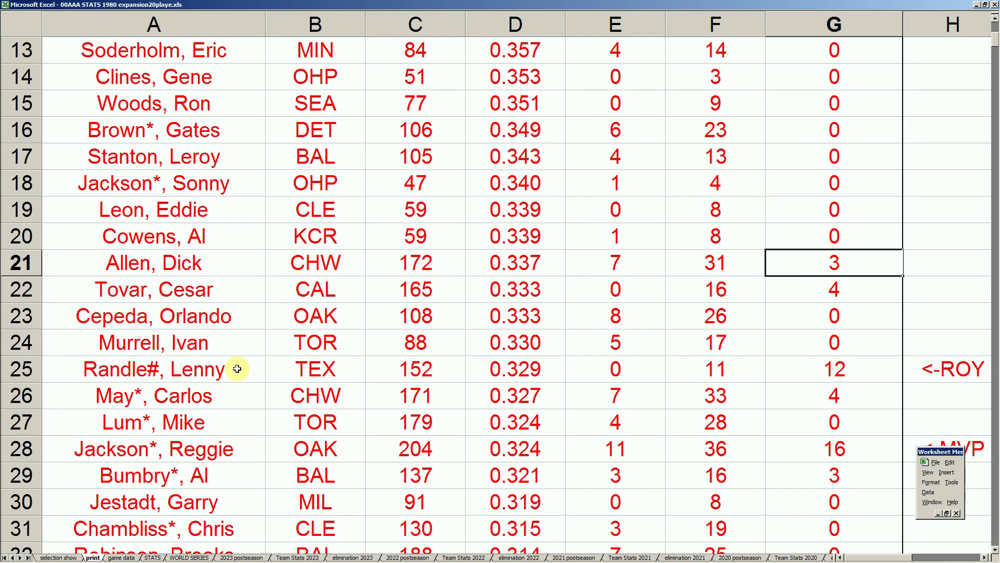
left_click_drag(225, 370, 794, 366)
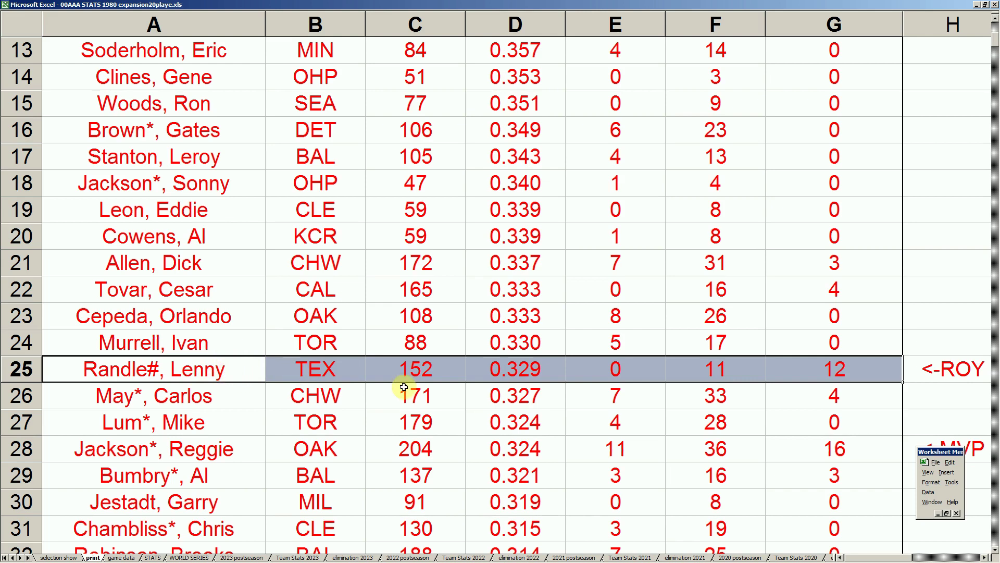
left_click(527, 366)
left_click_drag(210, 393, 786, 395)
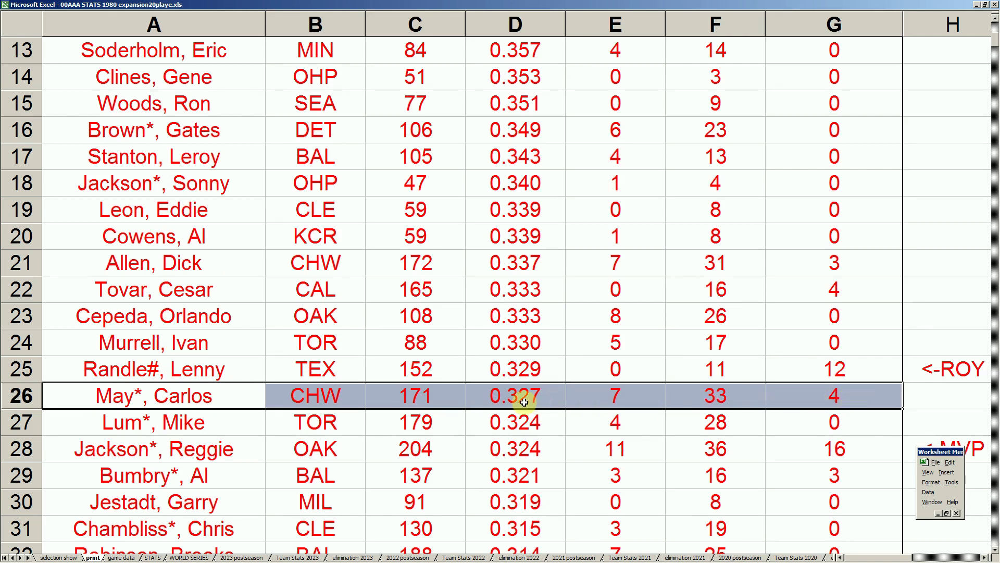
left_click_drag(239, 419, 493, 420)
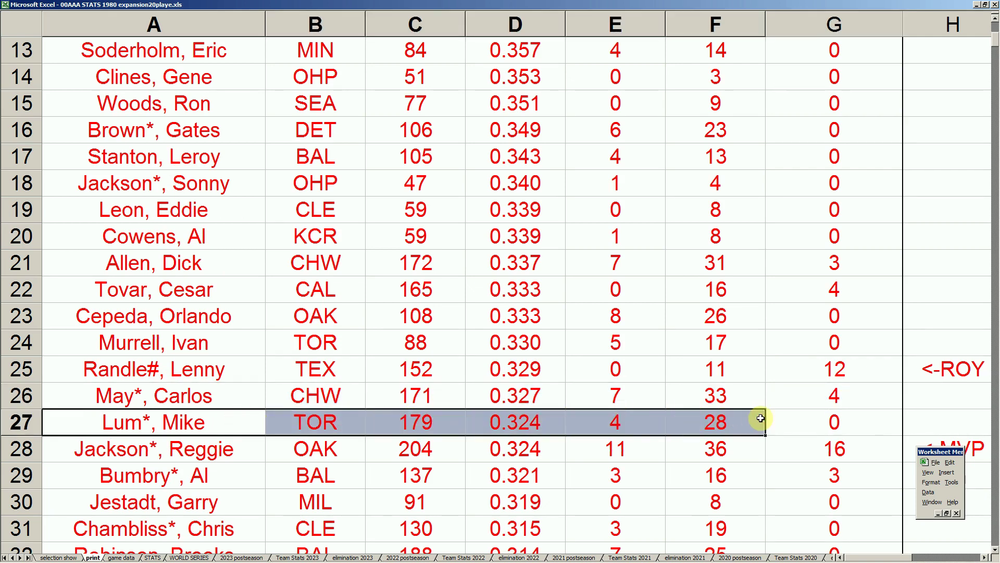
left_click_drag(761, 418, 774, 420)
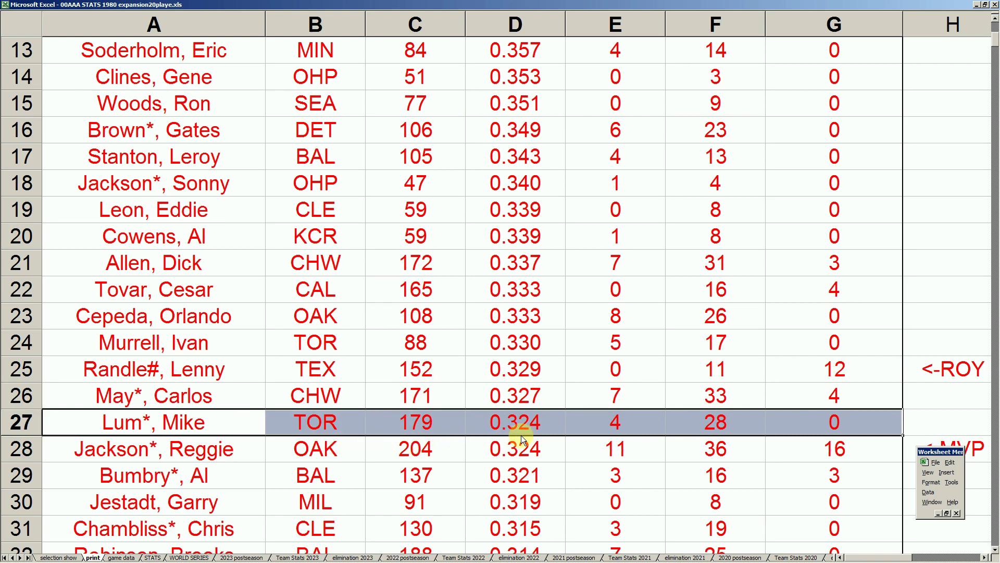
scroll(521, 440, "down", 2)
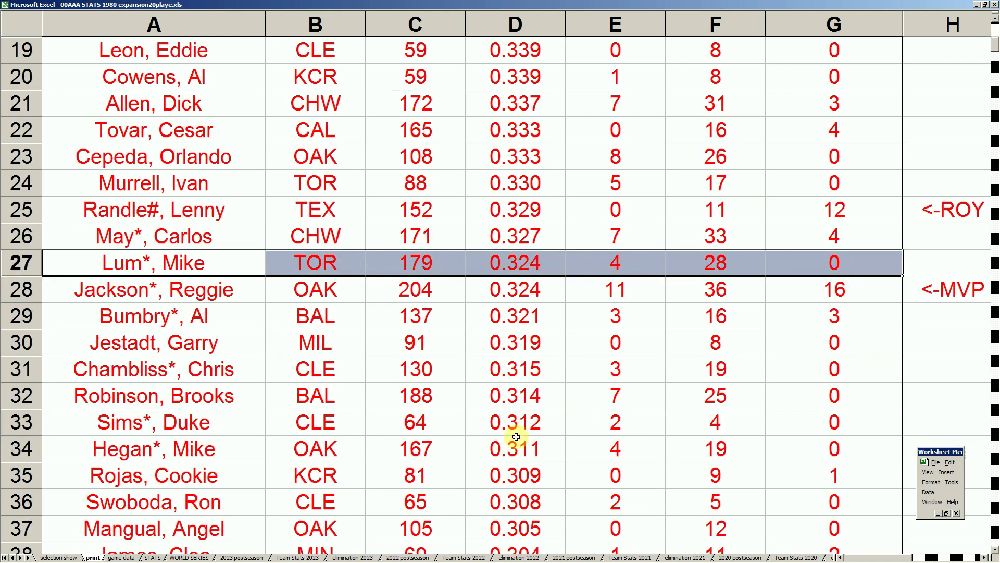
left_click_drag(229, 300, 811, 292)
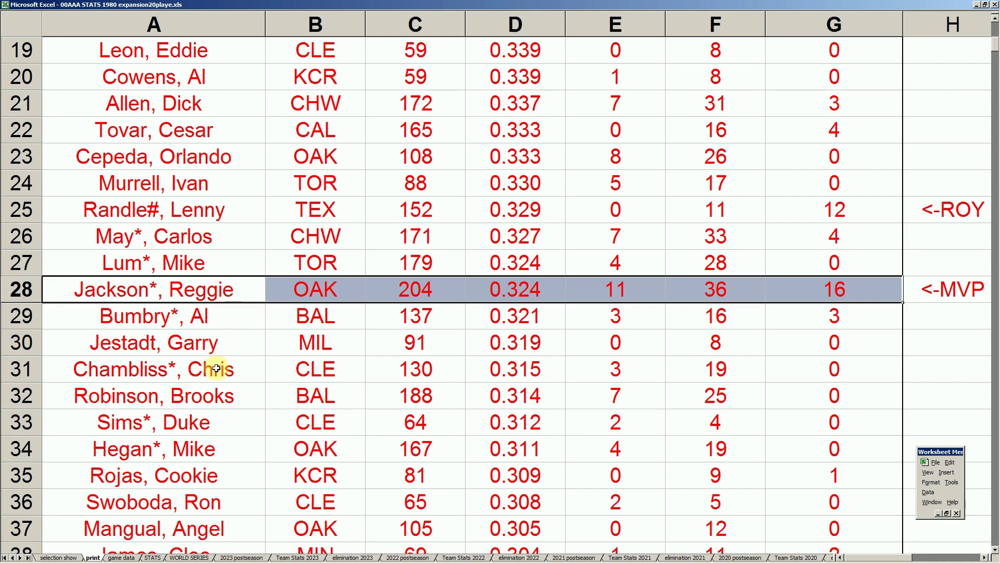
left_click_drag(221, 393, 805, 404)
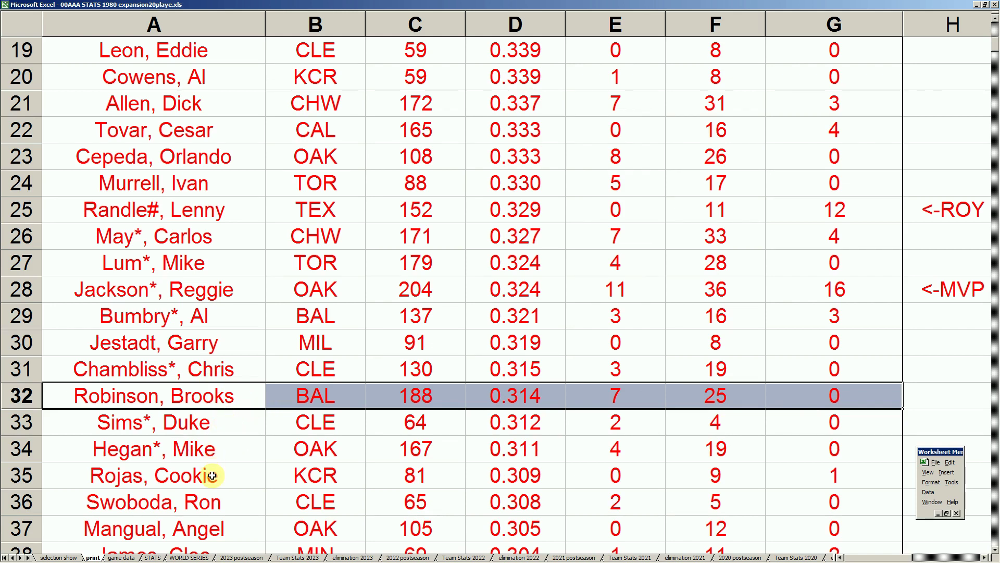
left_click(218, 499)
scroll(218, 500, "down", 3)
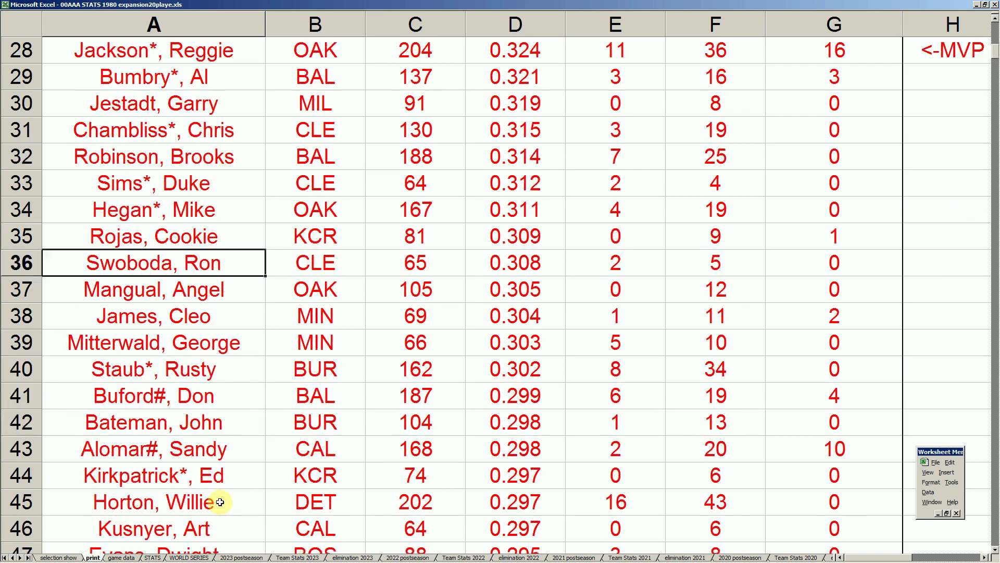
left_click_drag(221, 504, 784, 500)
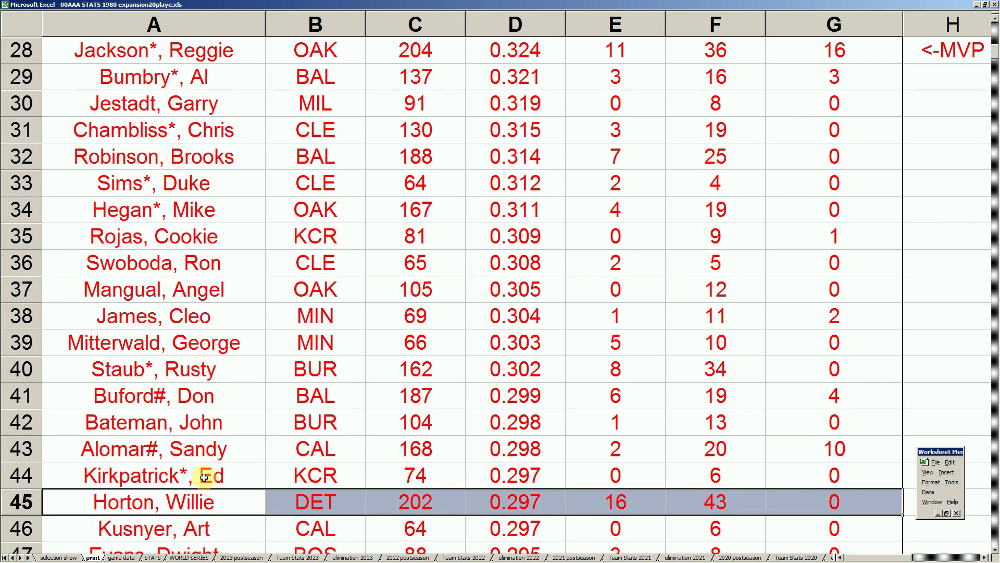
scroll(219, 475, "down", 3)
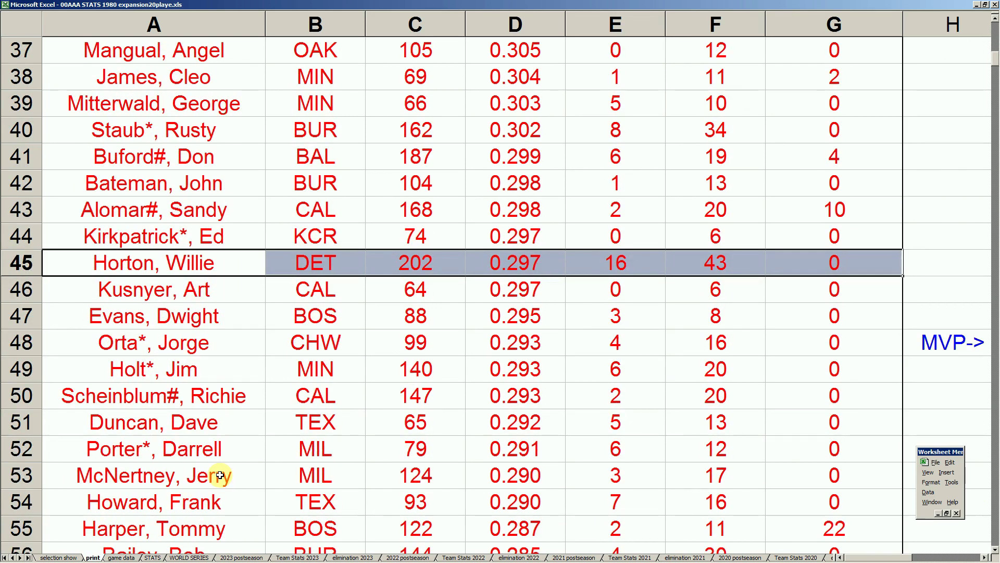
scroll(220, 475, "down", 1)
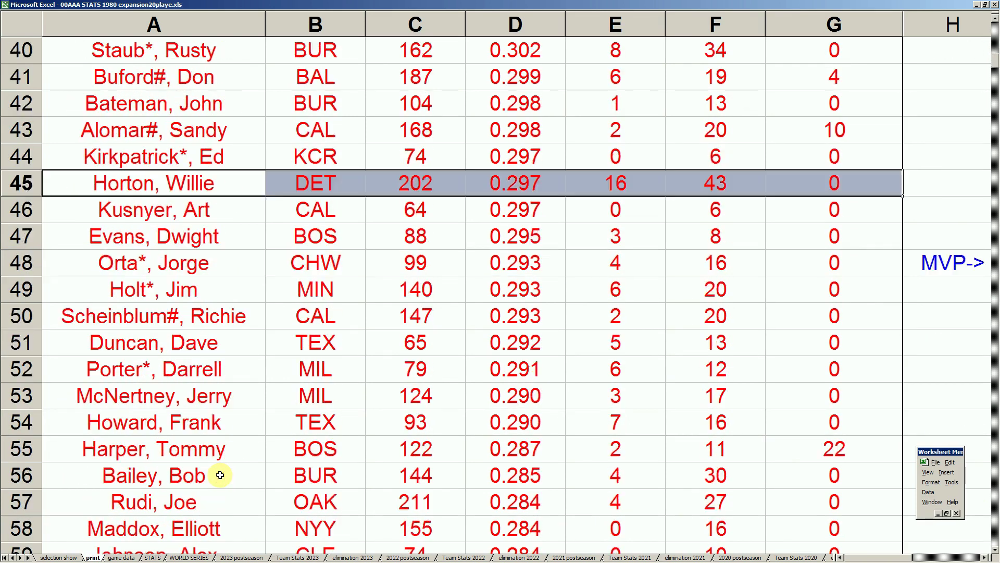
scroll(220, 475, "down", 1)
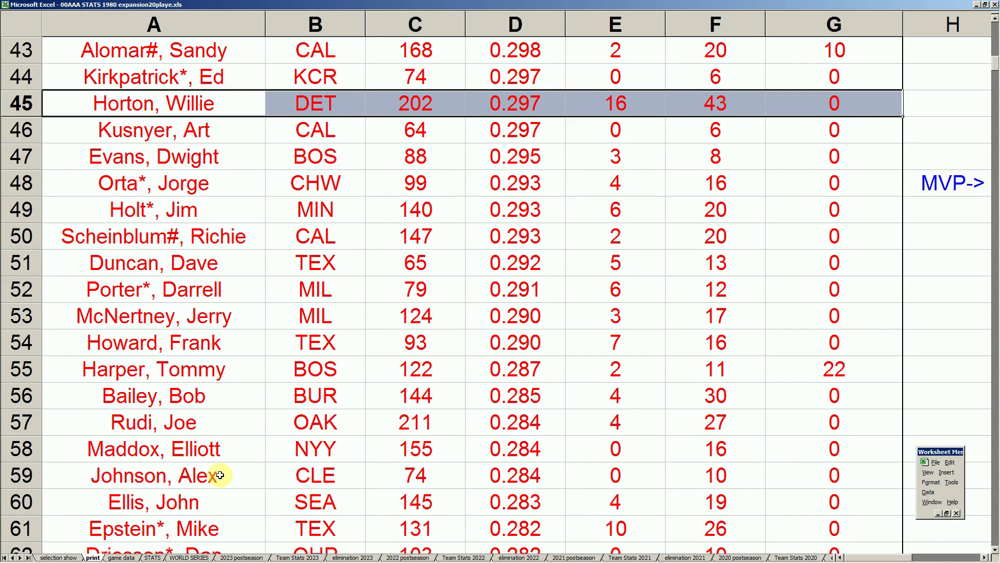
left_click_drag(217, 368, 792, 367)
scroll(257, 522, "down", 2)
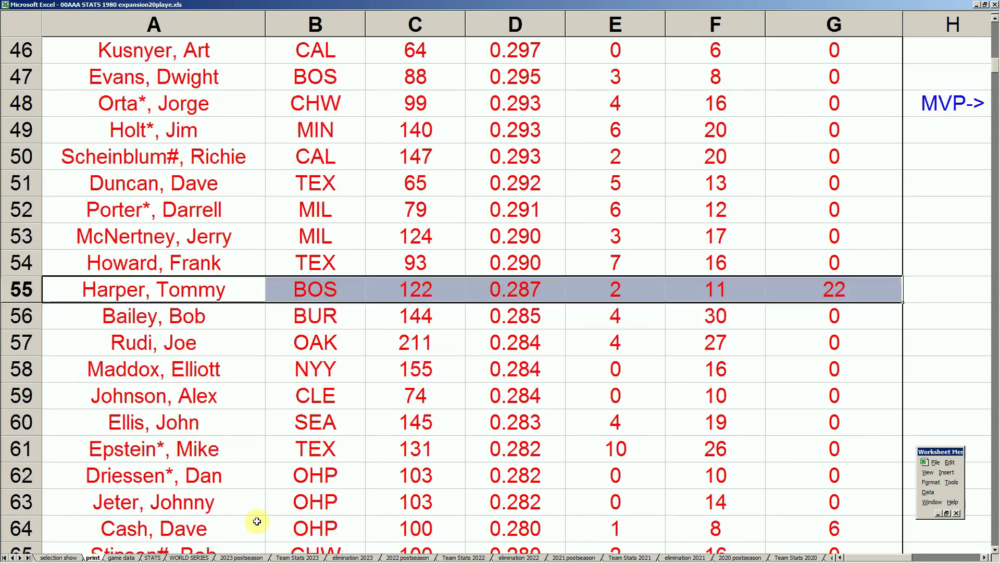
left_click_drag(217, 370, 792, 373)
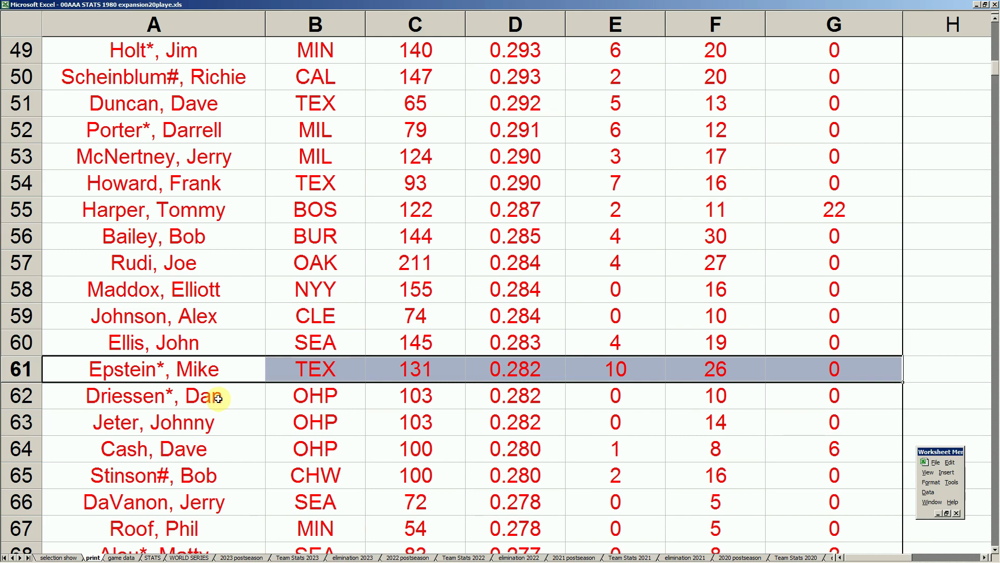
left_click(211, 471)
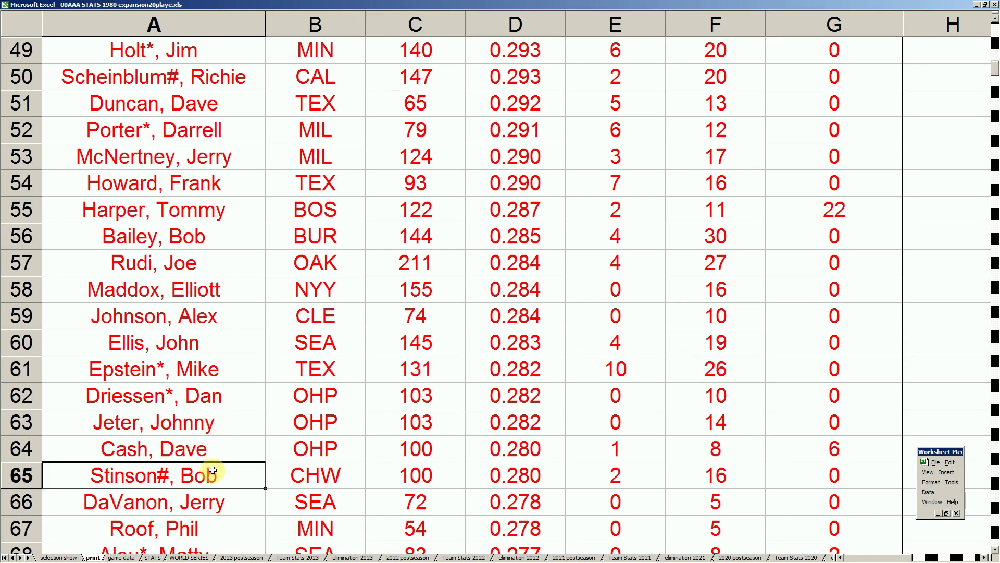
scroll(211, 470, "down", 5)
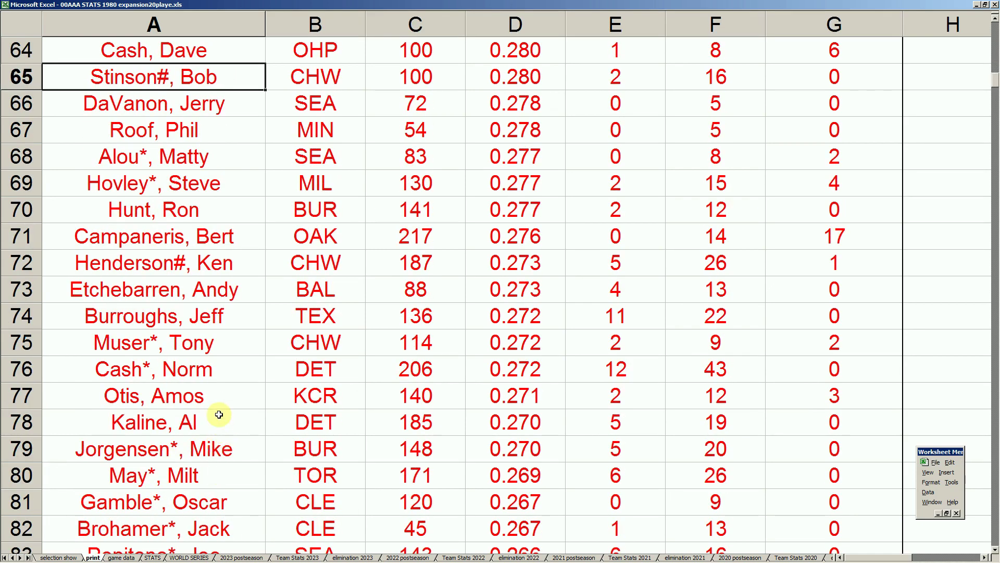
left_click_drag(219, 369, 803, 363)
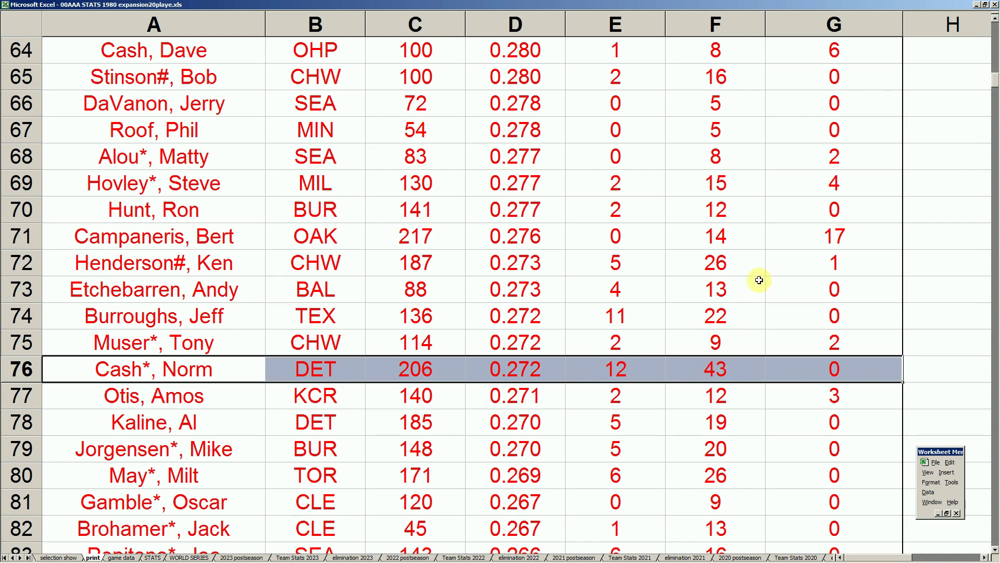
left_click(834, 238)
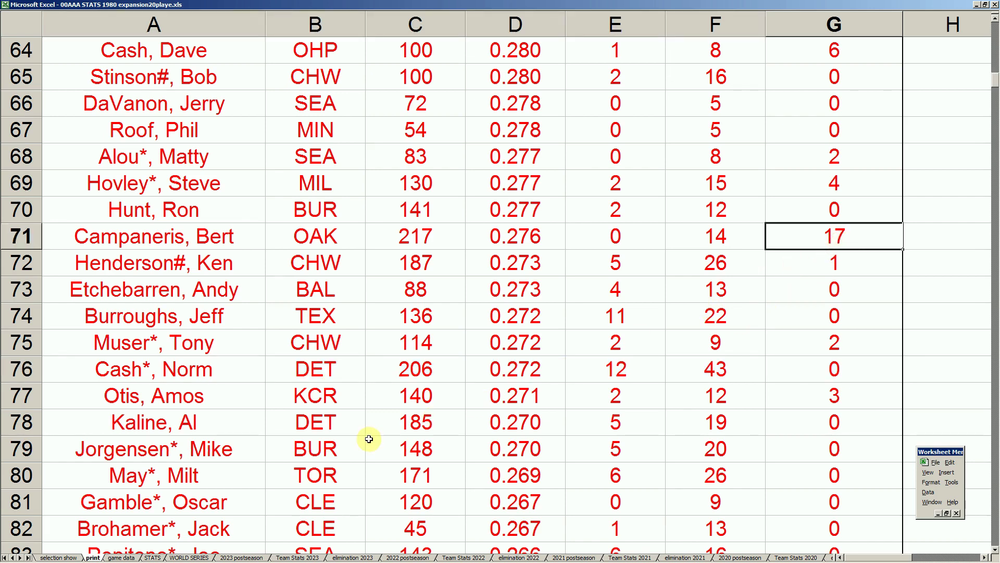
left_click(216, 479)
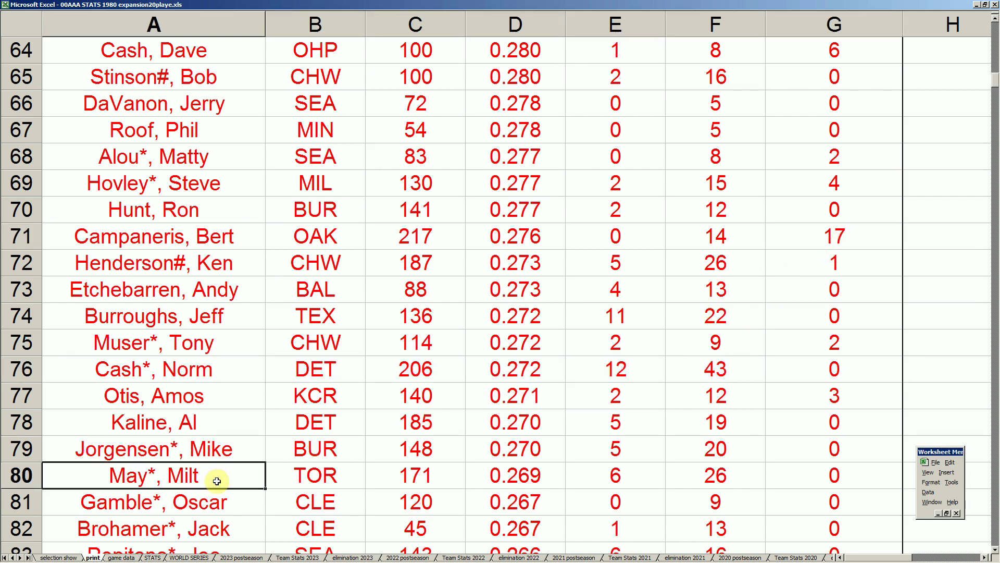
key("Down")
key("Down")
key("Down")
key("Down")
key("Down")
key("Down")
key("Down")
key("Down")
key("Down")
key("Down")
key("Down")
key("Down")
key("Down")
key("Down")
key("Down")
key("Down")
key("Down")
key("Down")
key("Down")
key("Down")
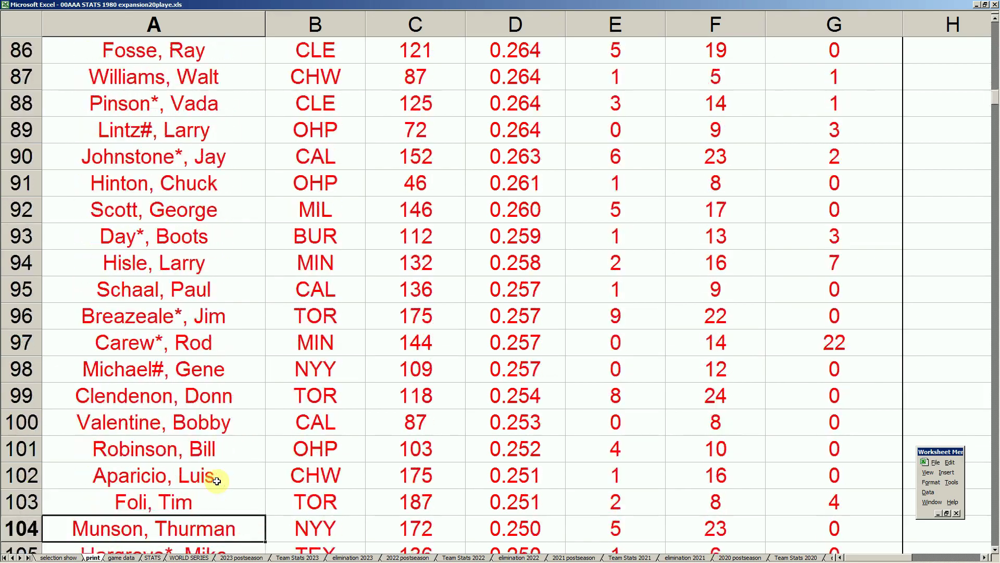
key("Down")
key("Down")
key("Down")
key("Down")
key("Down")
key("Down")
key("Down")
key("Down")
key("Down")
key("Down")
key("Down")
key("Down")
key("Down")
key("Down")
key("Down")
key("Down")
key("Down")
key("Down")
key("Down")
key("Down")
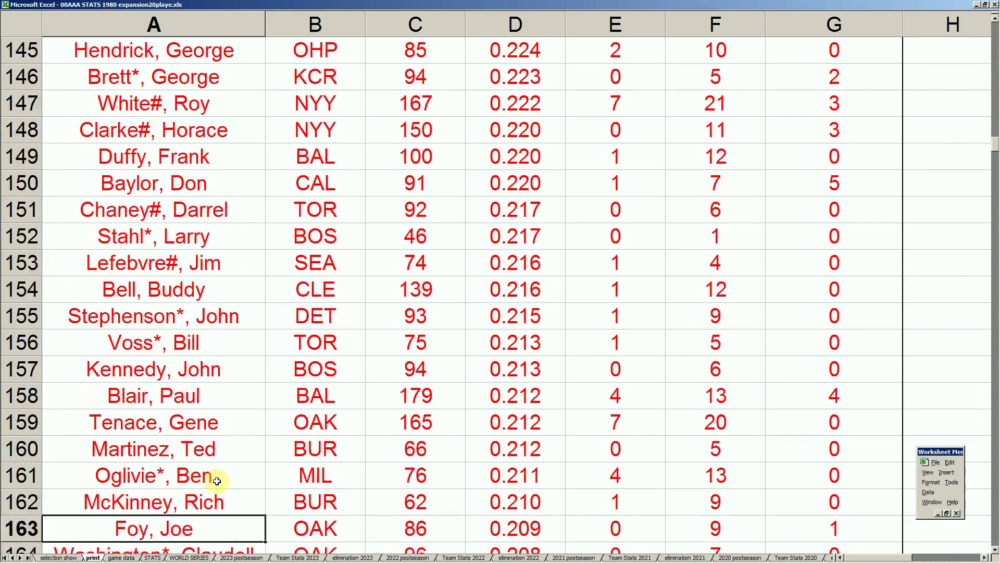
key("Down")
key("Down")
key("Down")
key("Down")
key("Down")
key("Down")
key("Down")
key("Down")
key("Down")
key("Down")
key("Down")
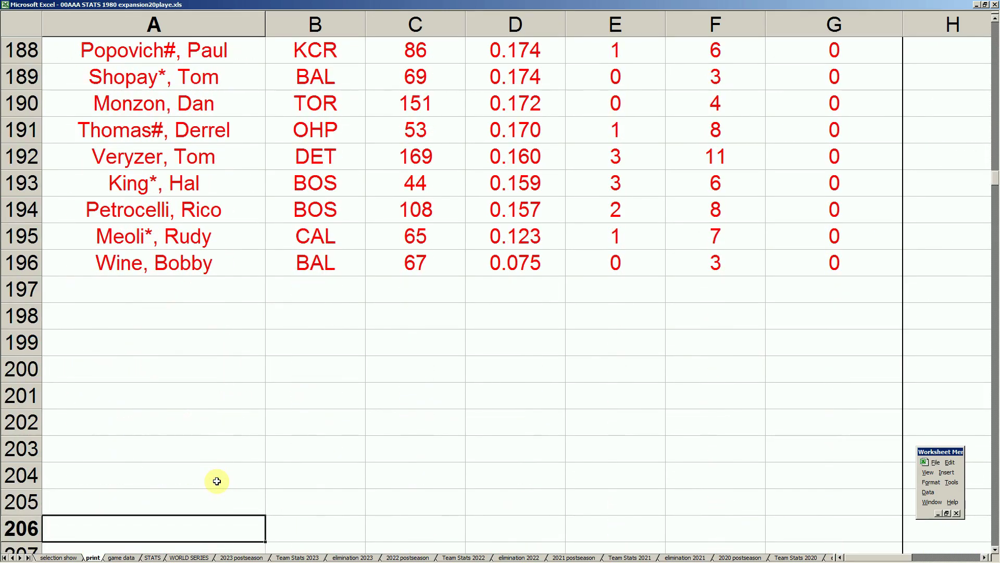
left_click_drag(241, 267, 782, 267)
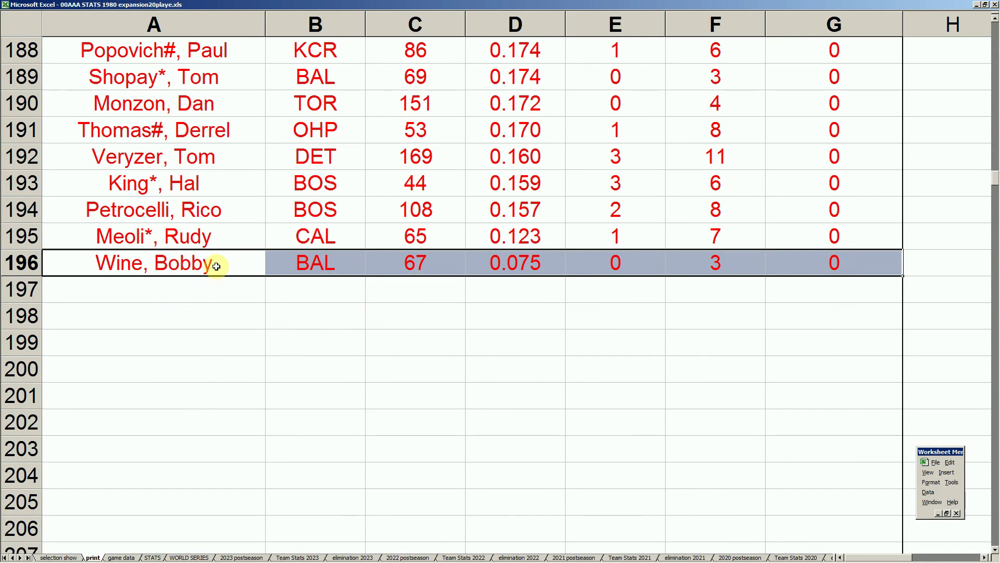
left_click_drag(208, 208, 787, 209)
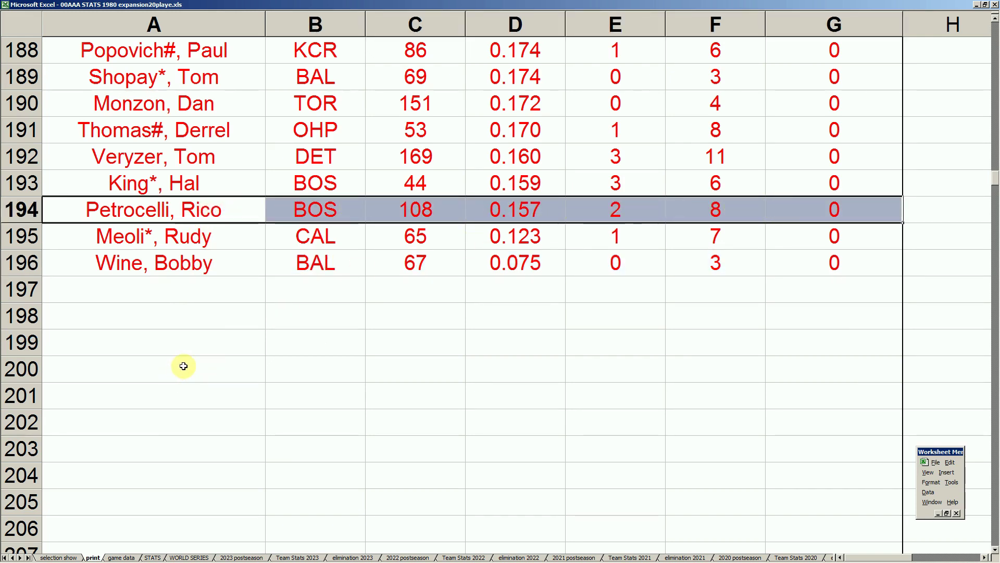
scroll(196, 354, "up", 1)
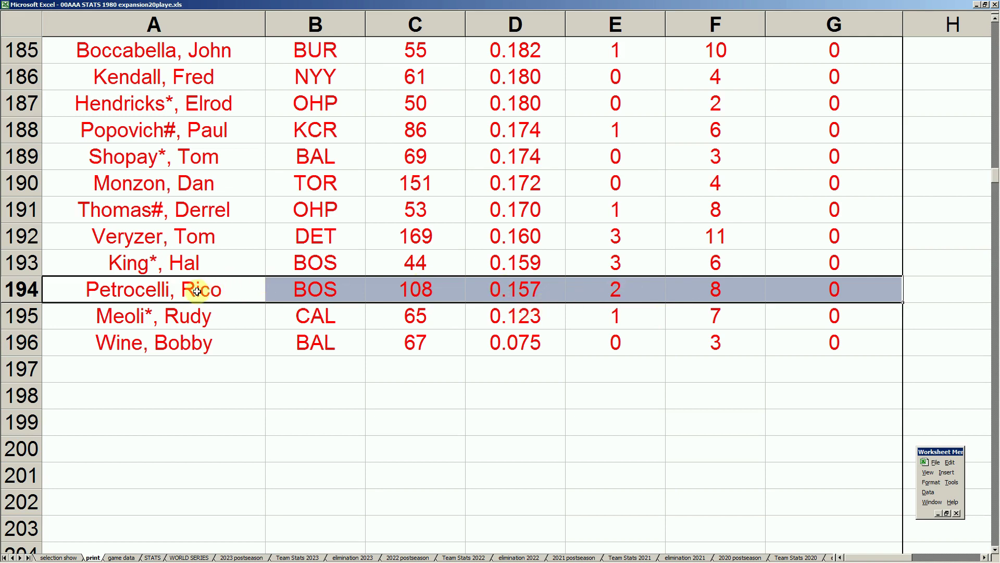
left_click_drag(315, 236, 770, 245)
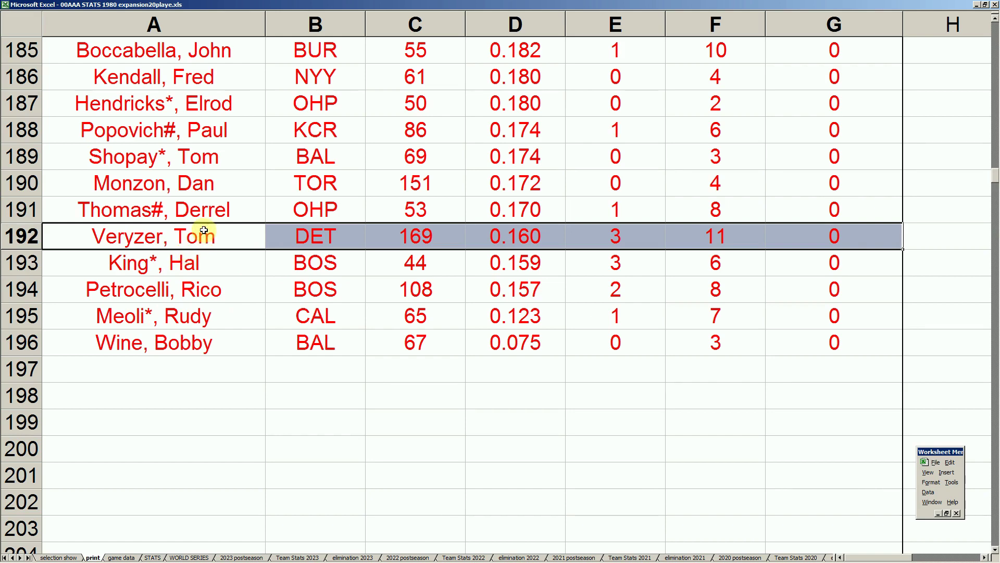
scroll(212, 226, "up", 1)
scroll(212, 226, "up", 1)
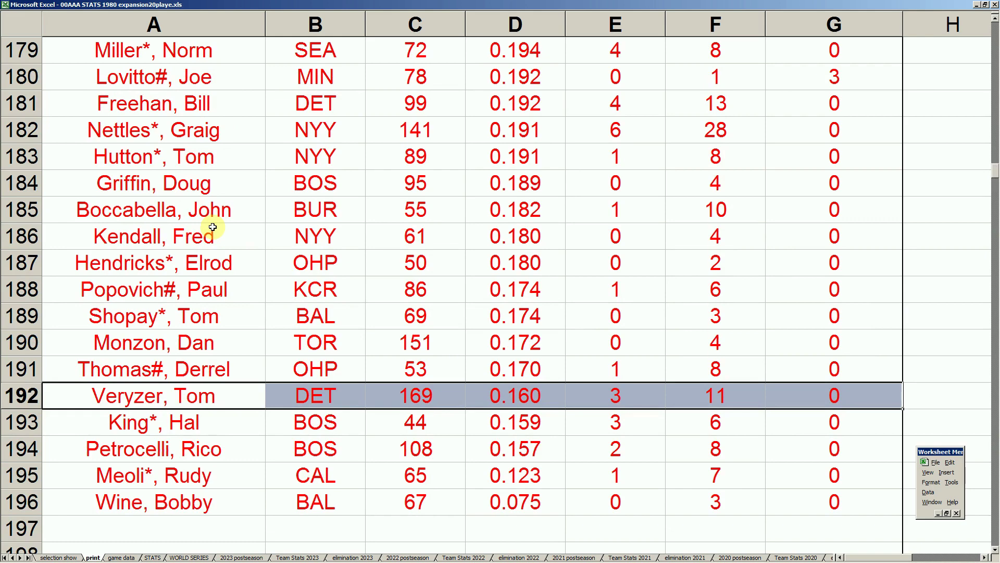
left_click(223, 216)
key("Page_Up")
key("Page_Up")
key("Page_Up")
key("Page_Up")
key("Page_Up")
key("Page_Up")
key("Page_Up")
key("Page_Up")
key("Page_Up")
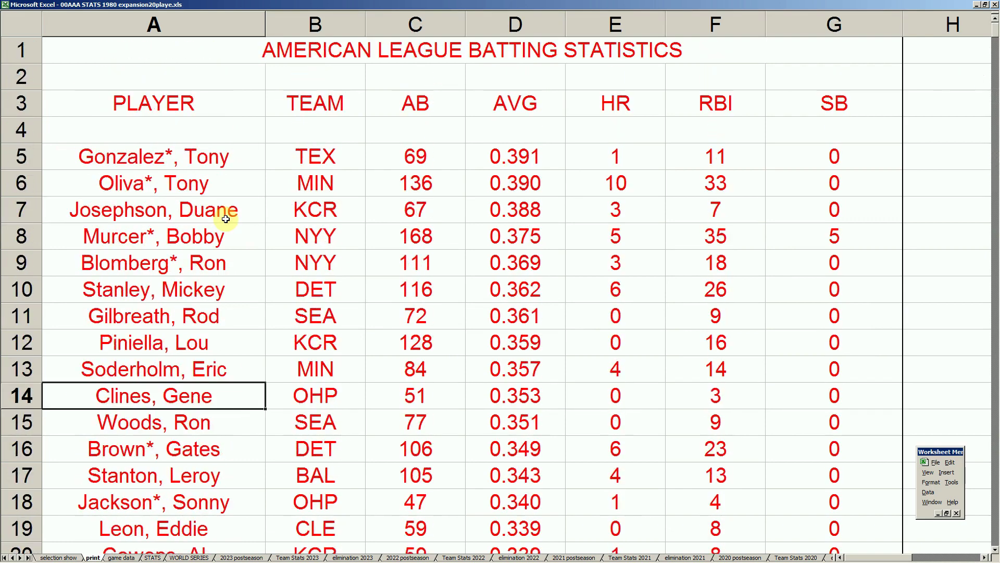
key("Right")
key("Right")
key("Right")
key("Right")
key("Right")
key("Right")
key("Right")
key("Right")
key("Right")
key("Right")
key("Right")
key("Right")
key("Right")
key("Right")
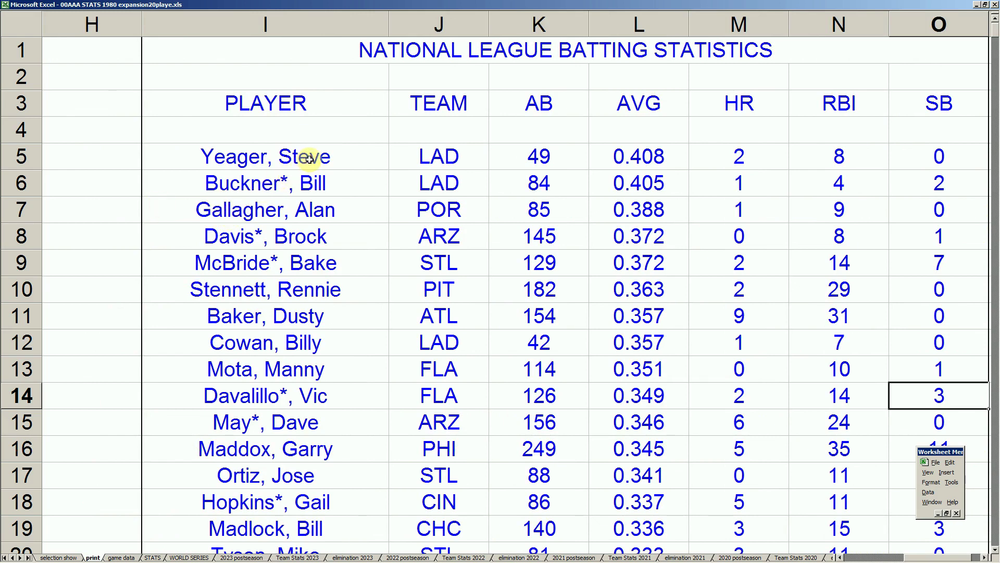
left_click_drag(365, 156, 897, 178)
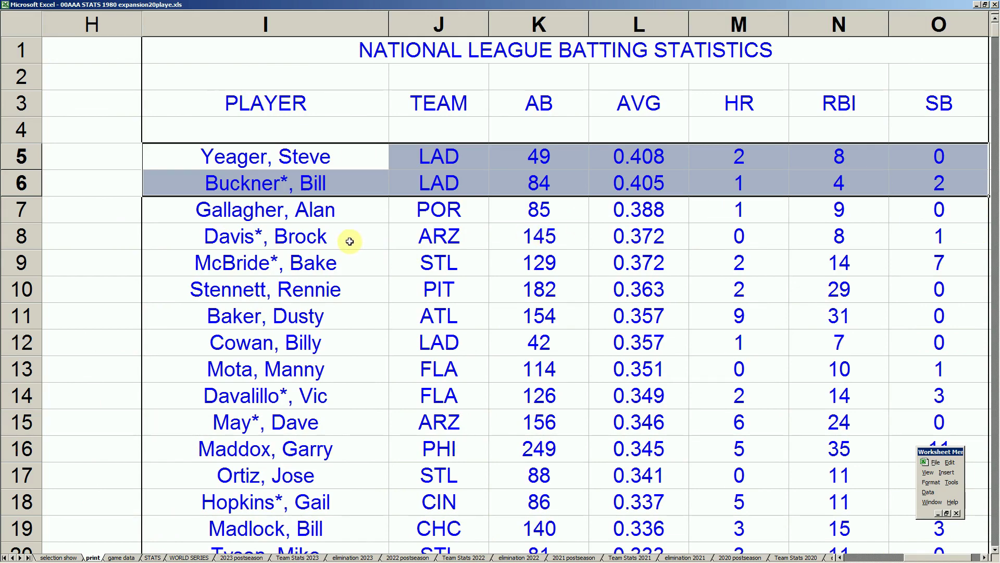
left_click_drag(345, 239, 902, 248)
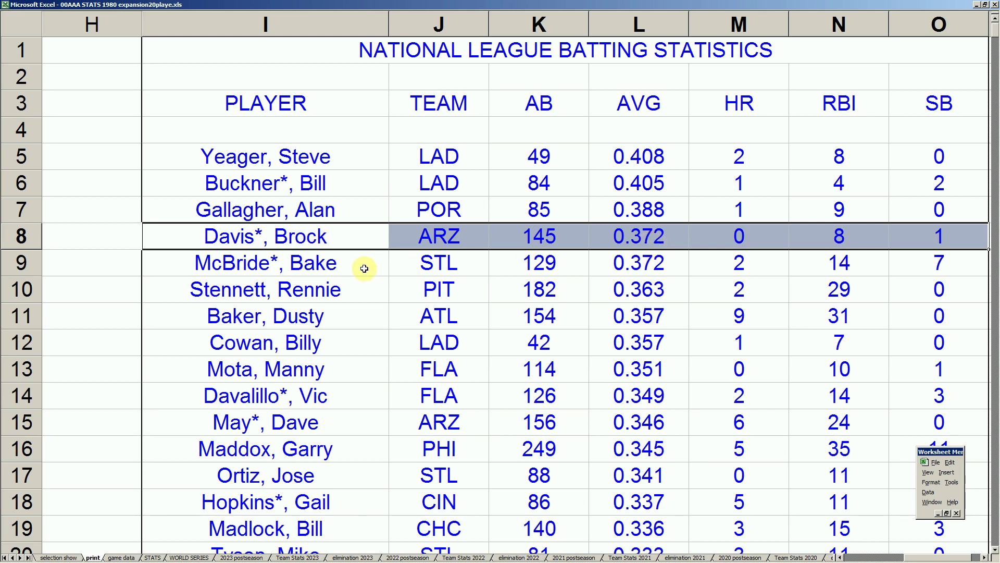
left_click_drag(365, 266, 904, 265)
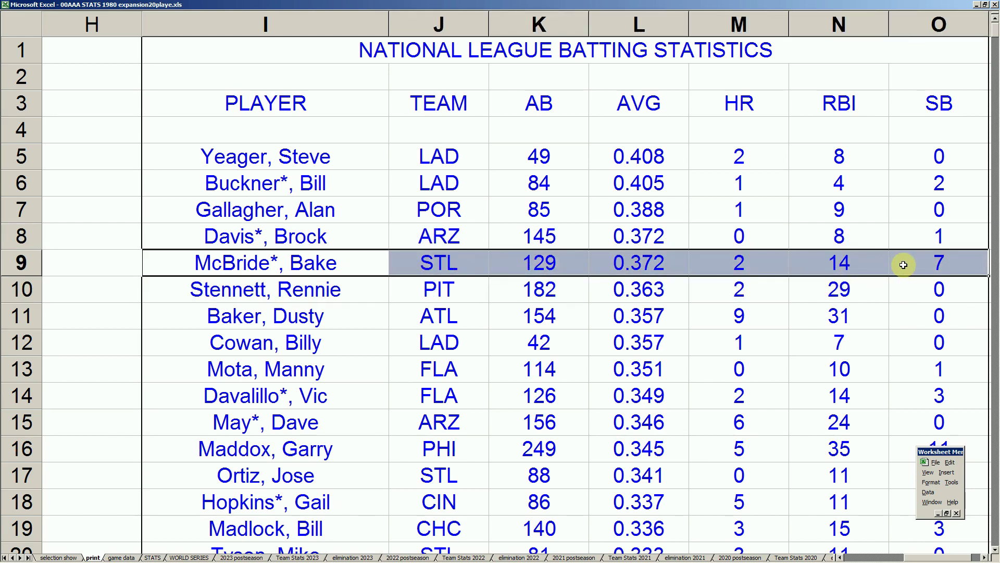
key("Right")
key("Right")
key("Right")
key("Right")
key("Right")
key("Right")
key("Right")
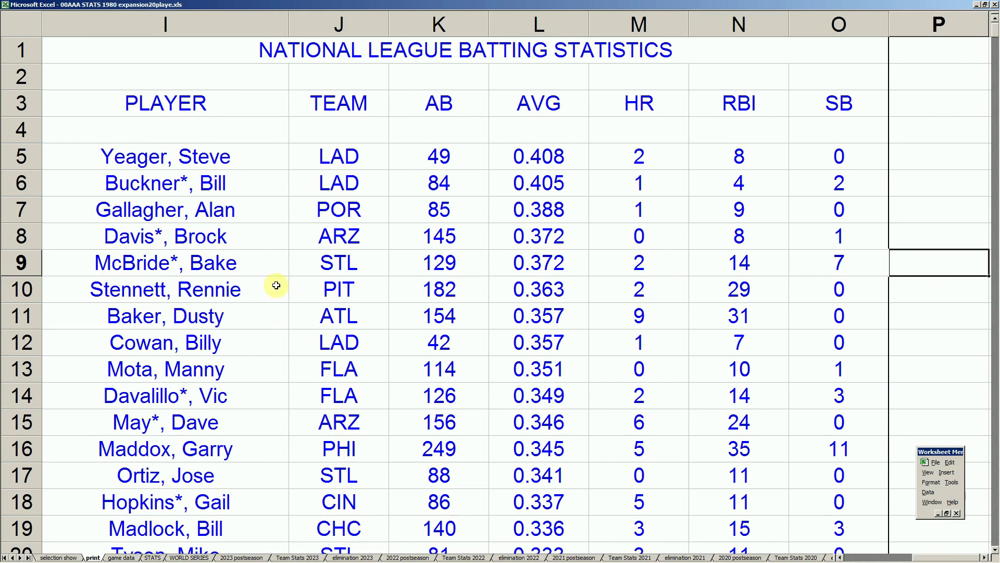
left_click_drag(265, 288, 782, 300)
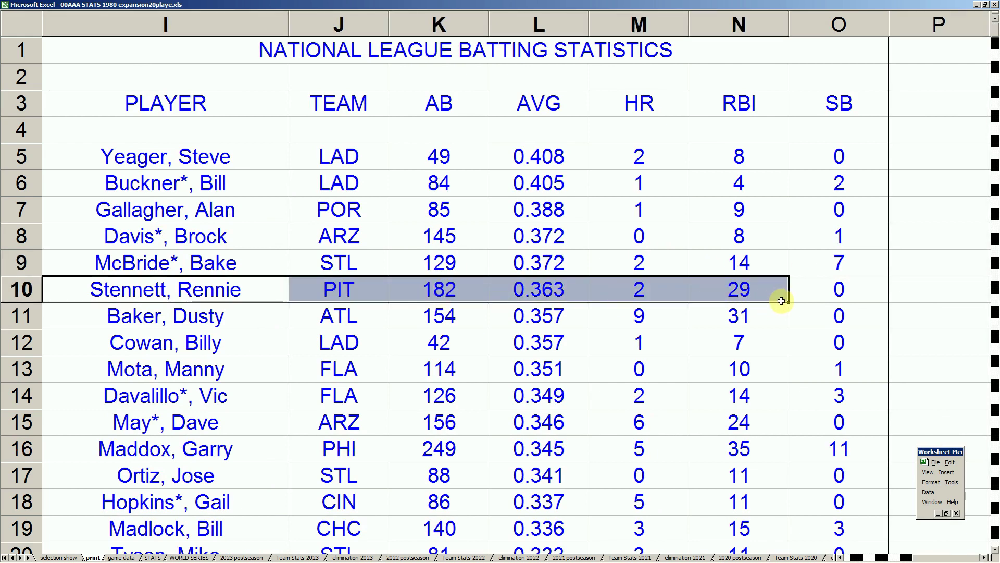
left_click_drag(234, 325, 797, 323)
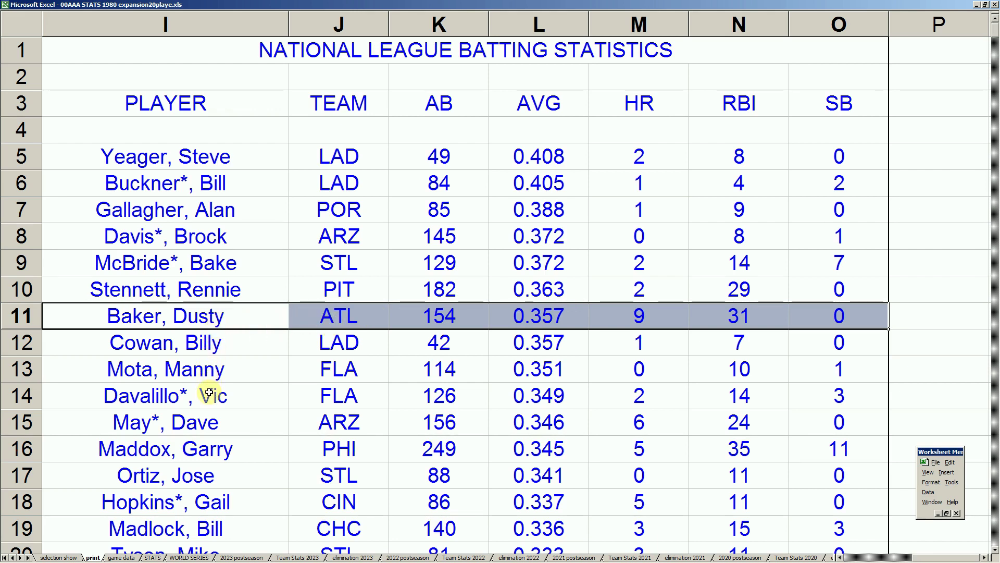
left_click_drag(245, 370, 804, 408)
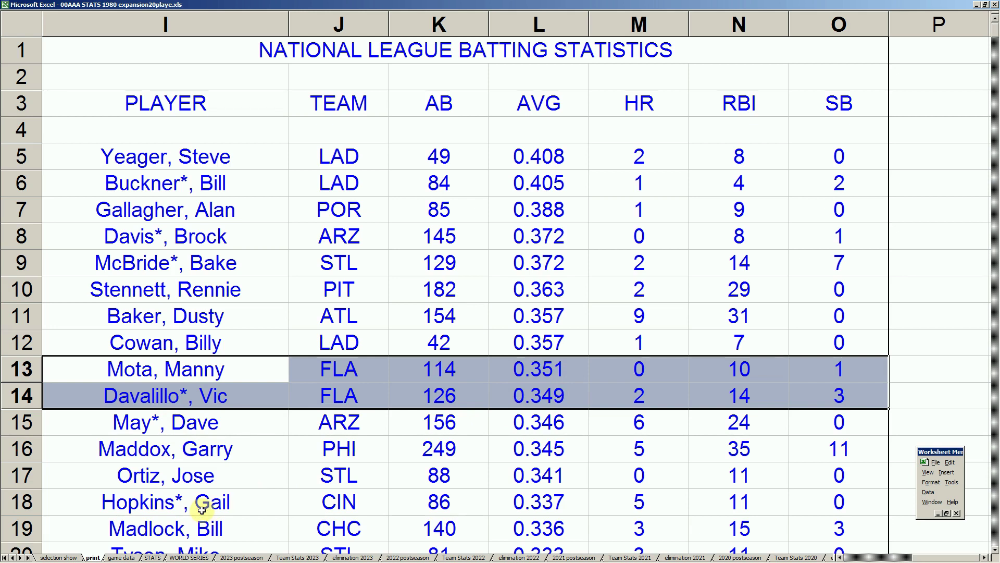
left_click_drag(234, 424, 351, 420)
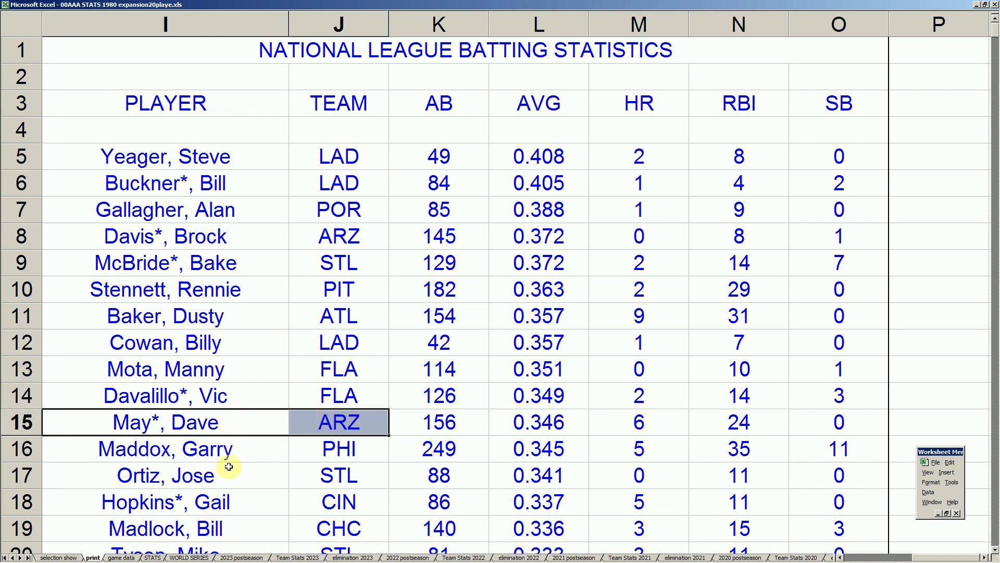
left_click_drag(227, 452, 826, 451)
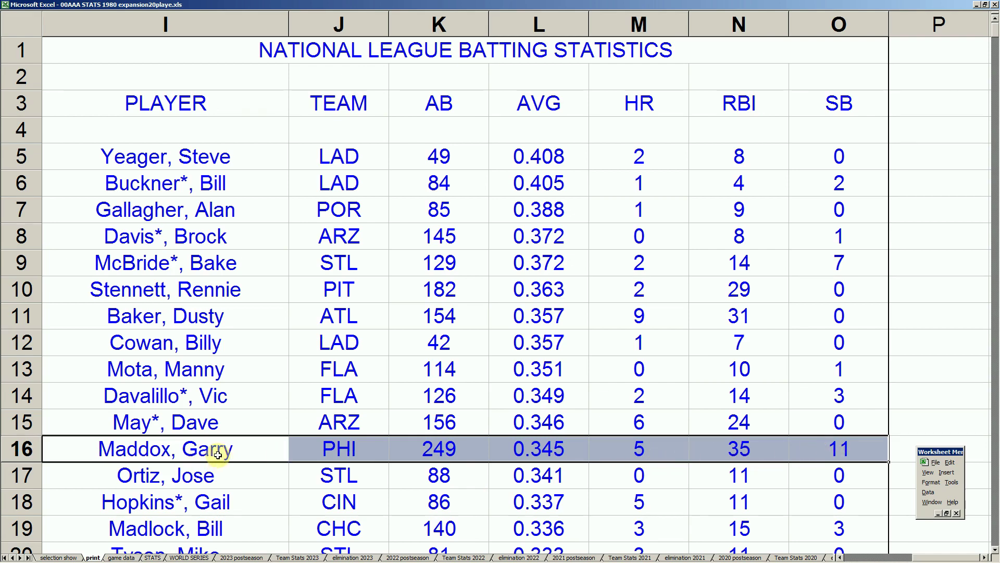
left_click(223, 478)
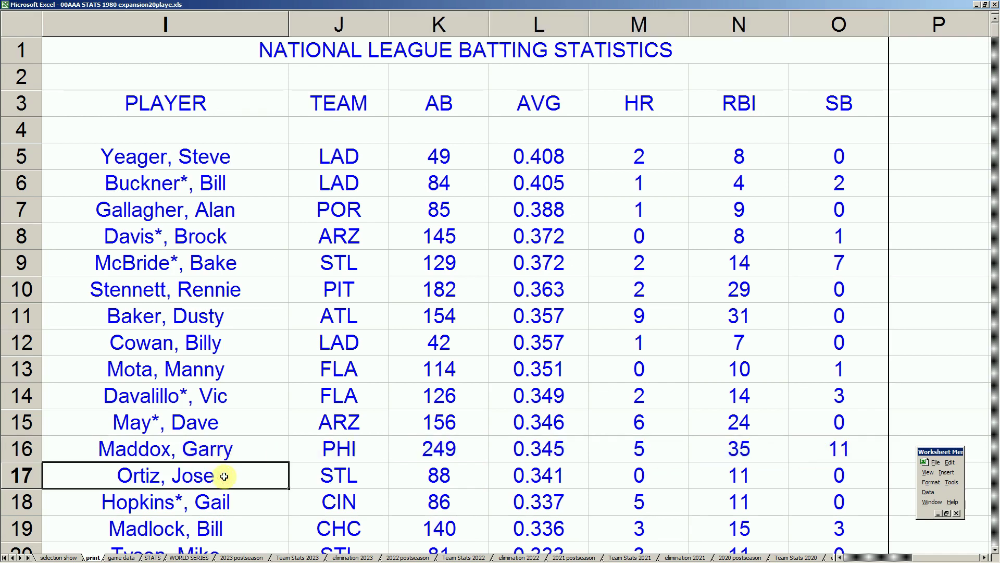
Highlight the National League batting lines in rows 22, 19 and 24, moving down to row 27.
scroll(234, 476, "down", 1)
scroll(239, 477, "down", 1)
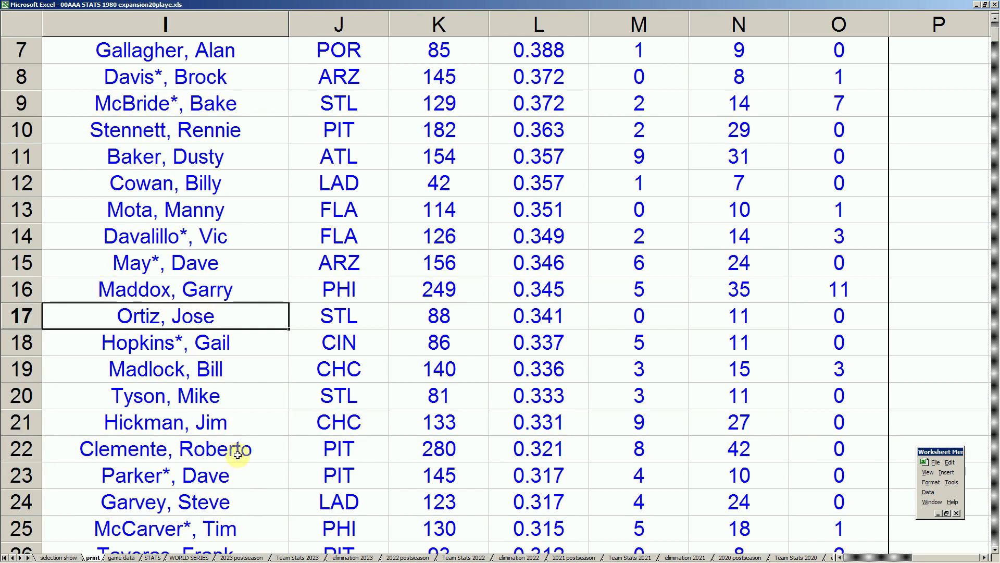
left_click_drag(239, 452, 804, 451)
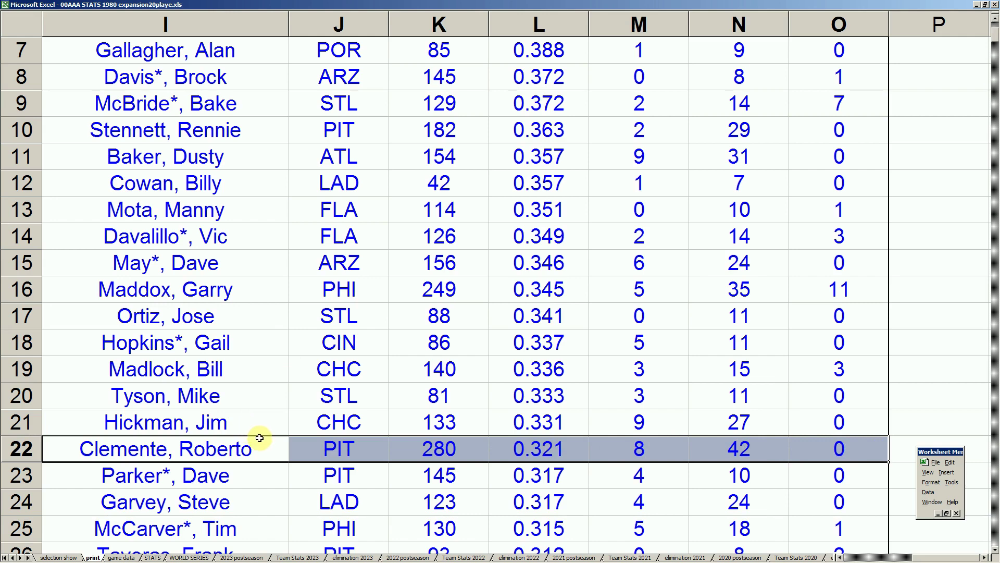
left_click_drag(239, 375, 797, 375)
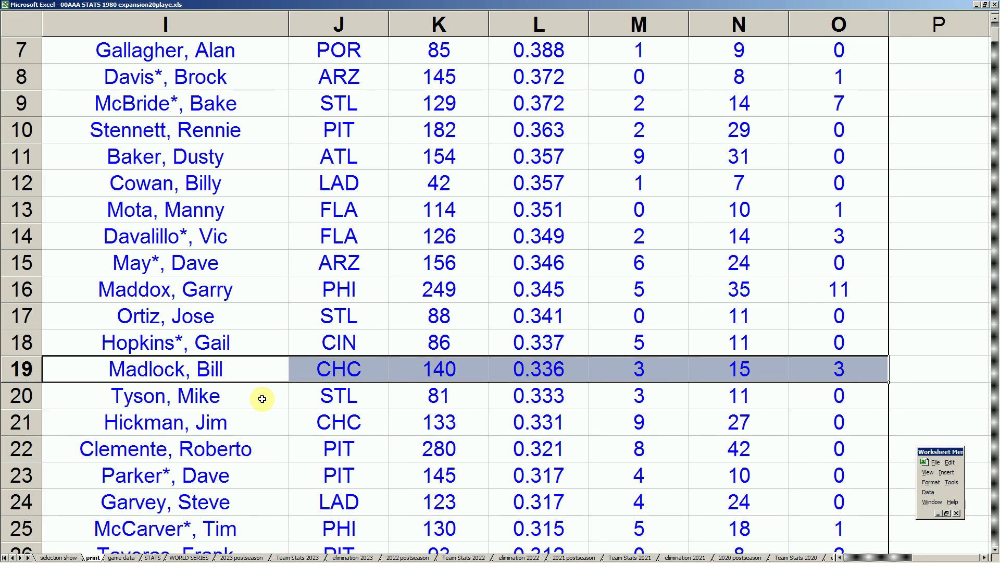
left_click(237, 470)
scroll(232, 472, "down", 2)
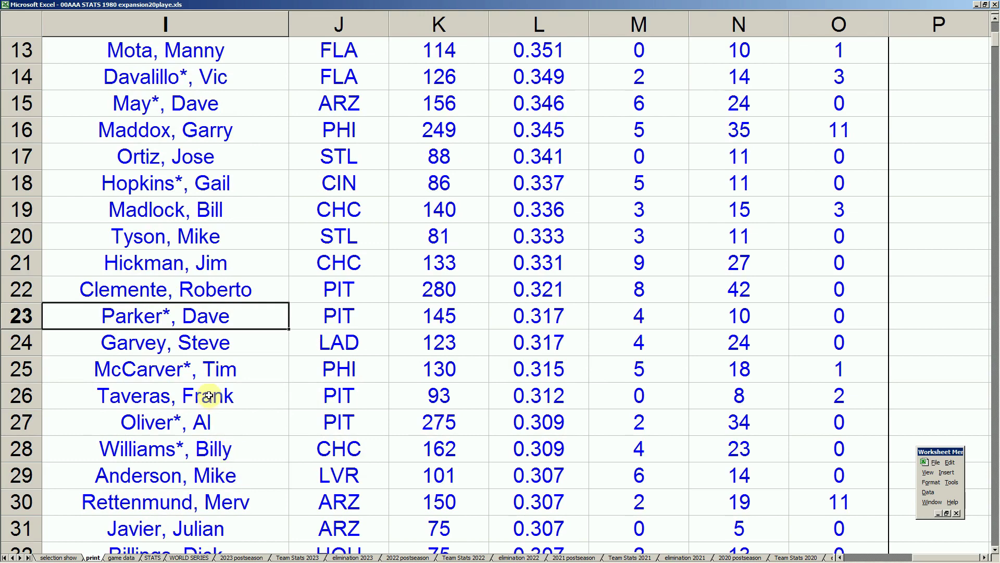
scroll(224, 360, "up", 1)
left_click_drag(206, 423, 802, 421)
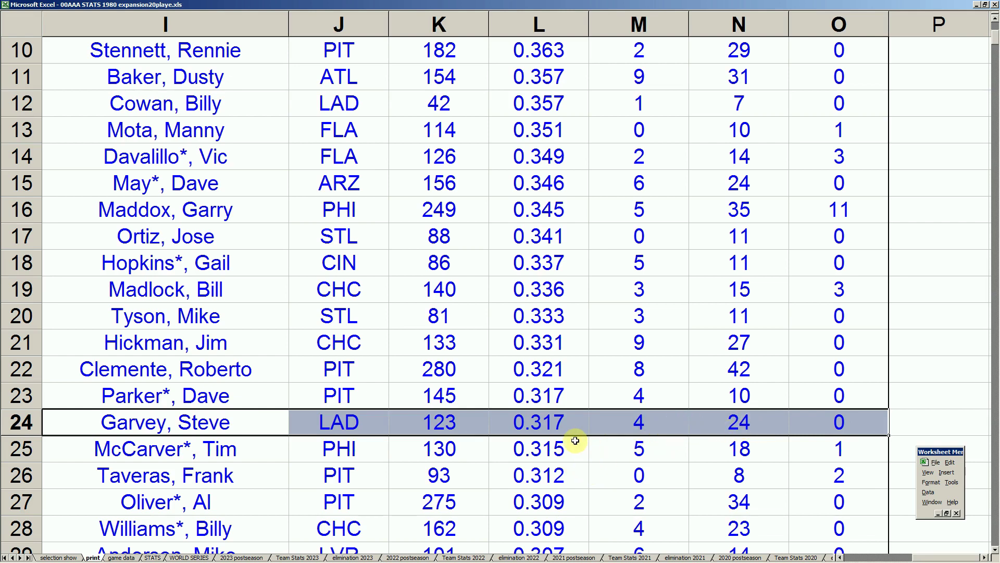
left_click(231, 505)
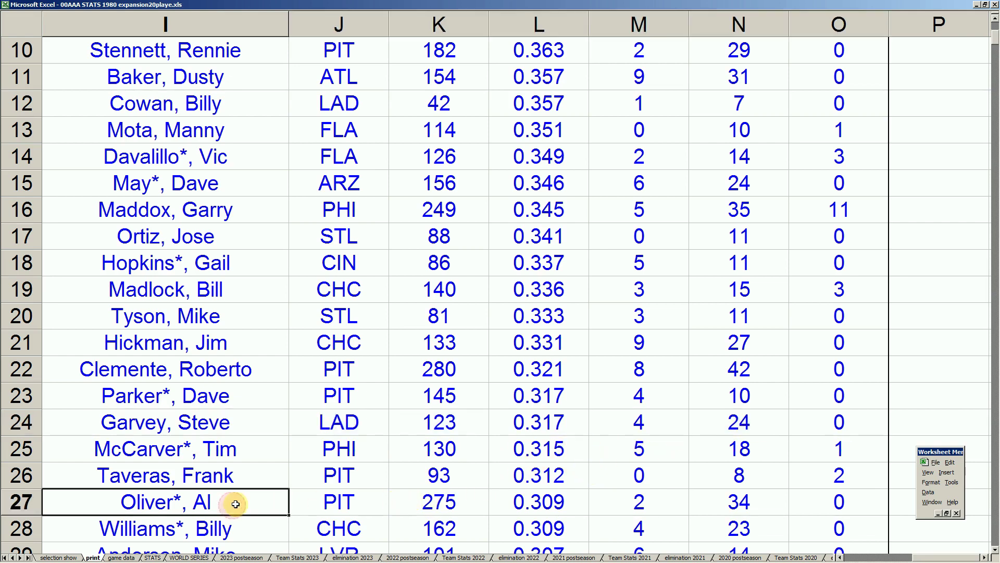
scroll(237, 505, "down", 5)
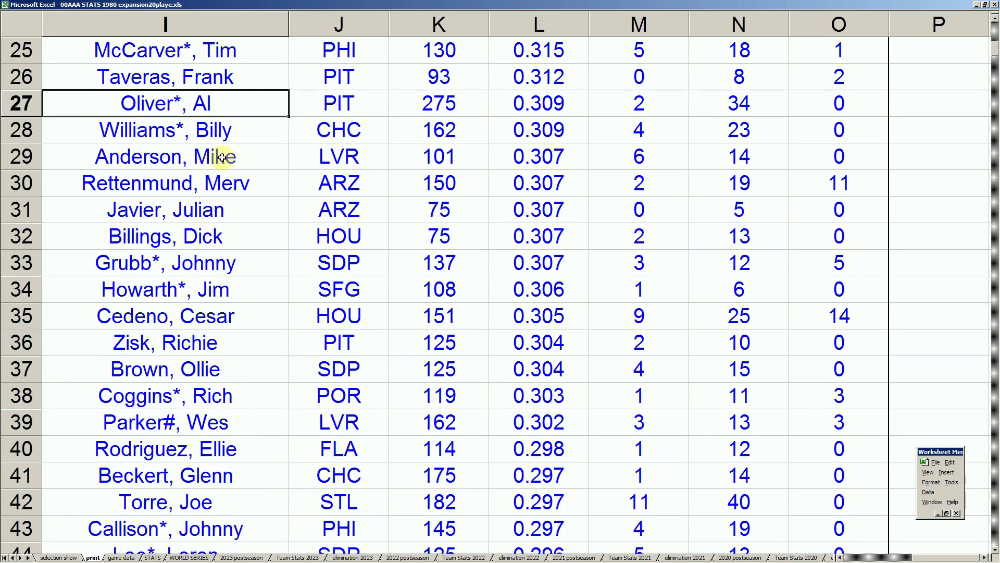
Highlight the NL batting lines in rows 28, 35 and 42, noting the .297 average.
left_click_drag(240, 130, 828, 127)
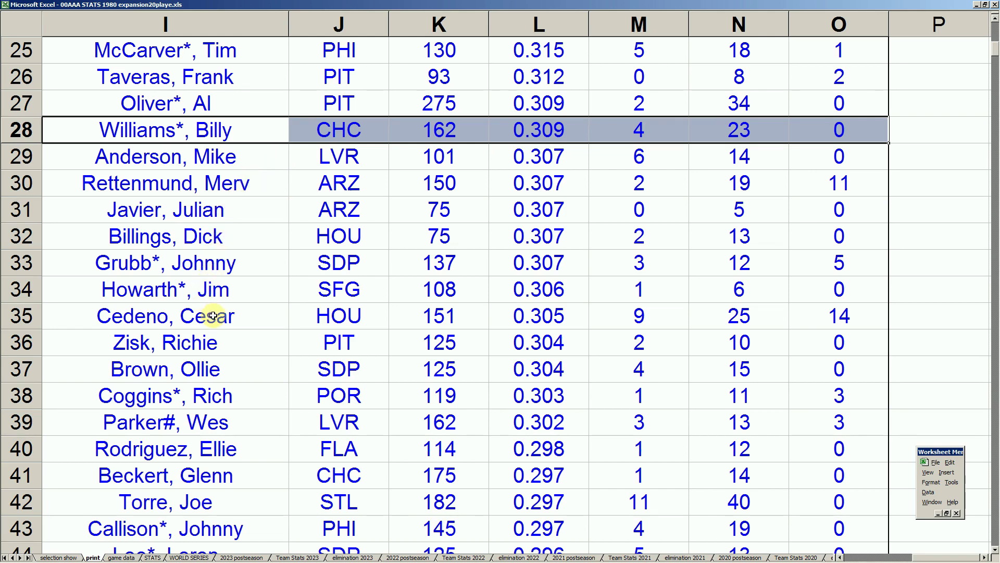
left_click_drag(213, 316, 806, 314)
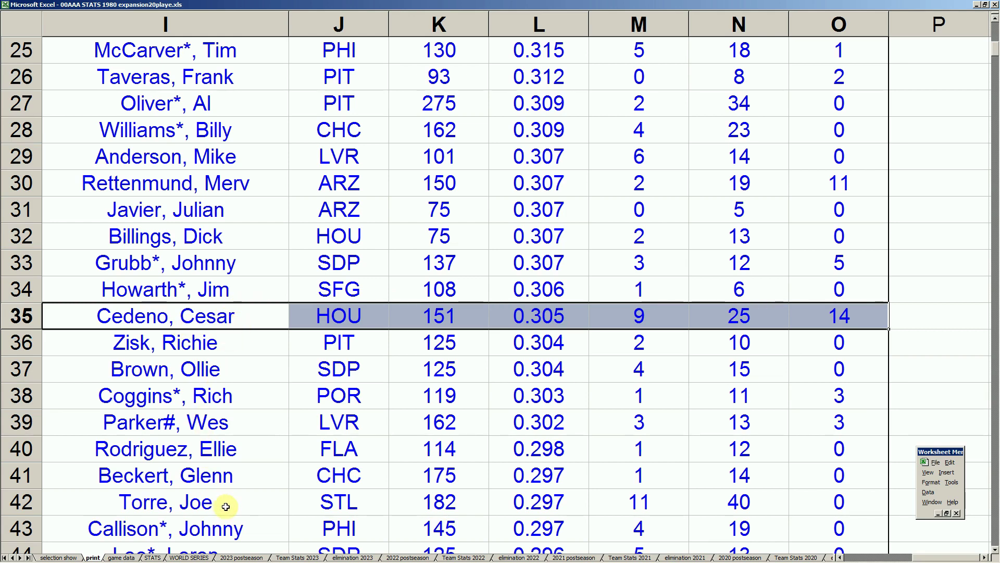
left_click_drag(238, 506, 813, 508)
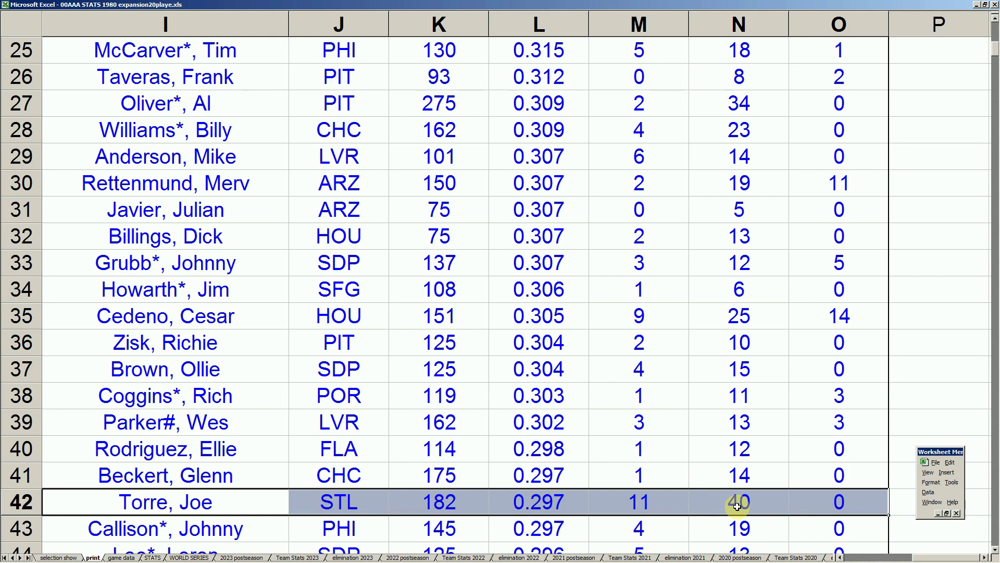
left_click(546, 503)
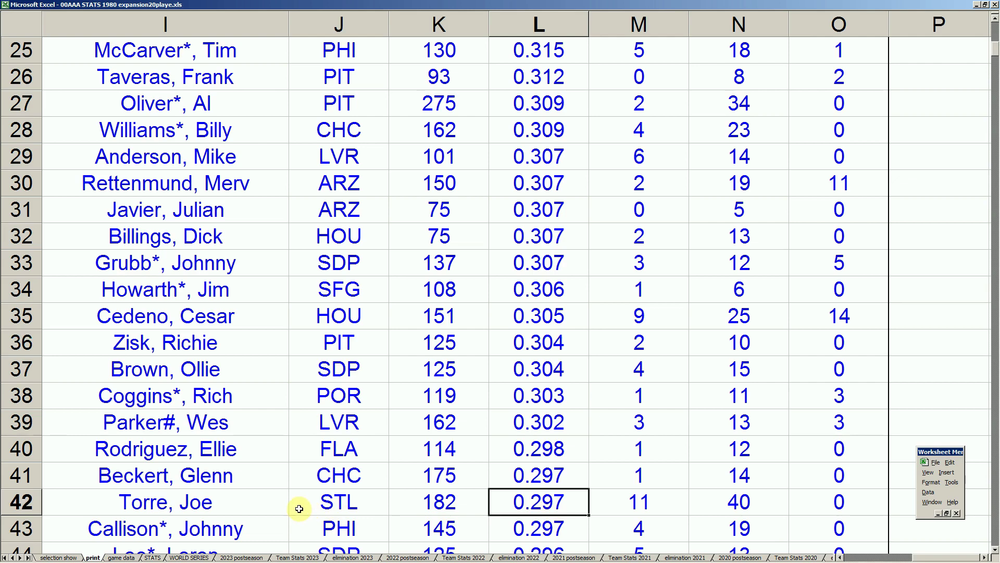
left_click_drag(252, 506, 795, 512)
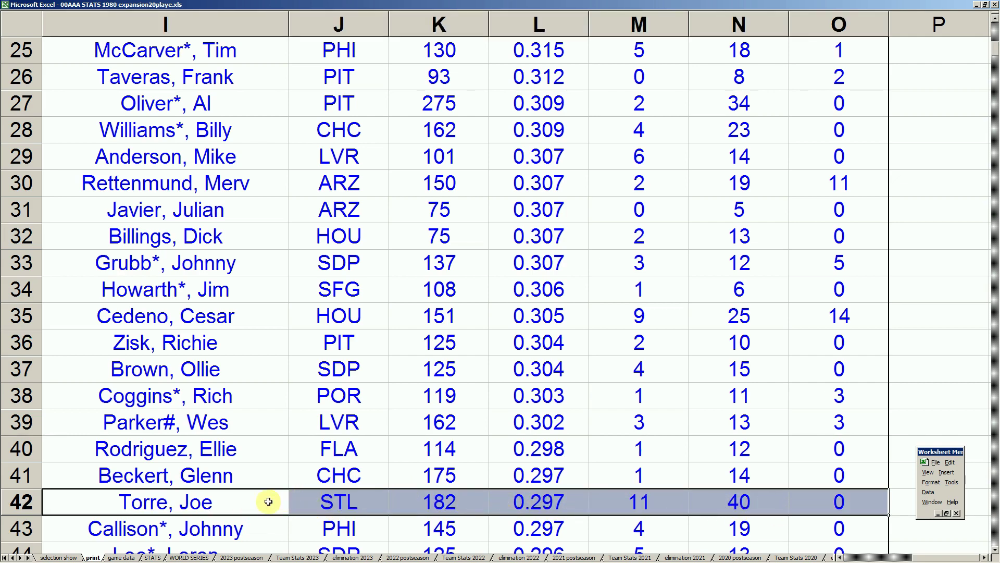
Highlight row 48's batting line and check its MVP marker.
scroll(269, 502, "down", 1)
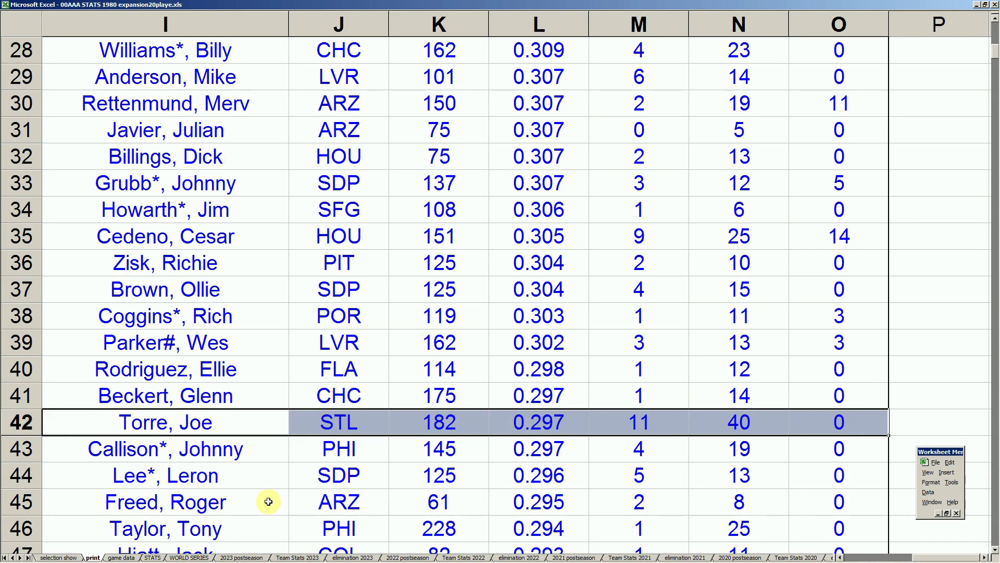
scroll(268, 501, "down", 2)
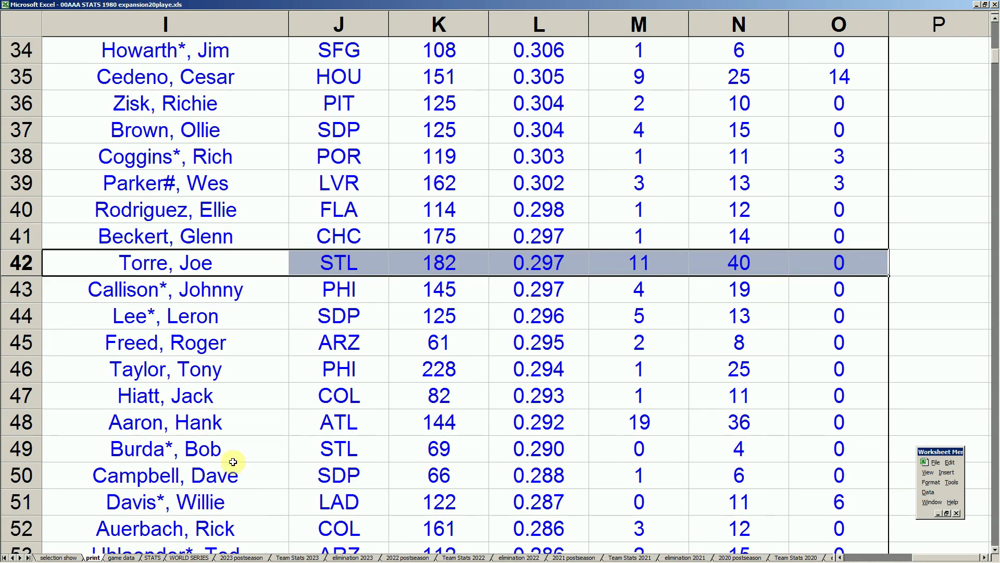
left_click_drag(216, 417, 803, 423)
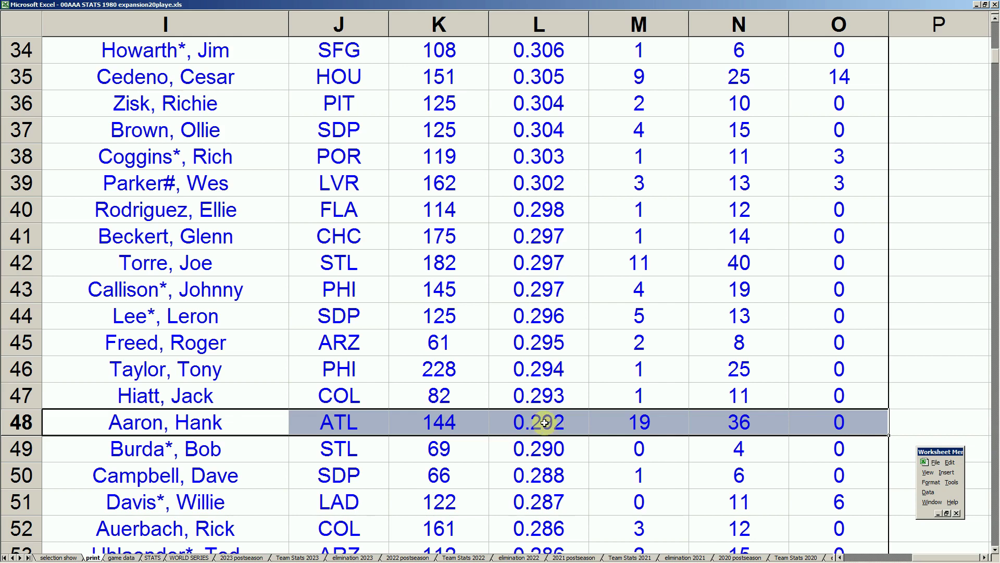
key("Left")
key("Right")
key("Right")
key("Right")
key("Right")
key("Right")
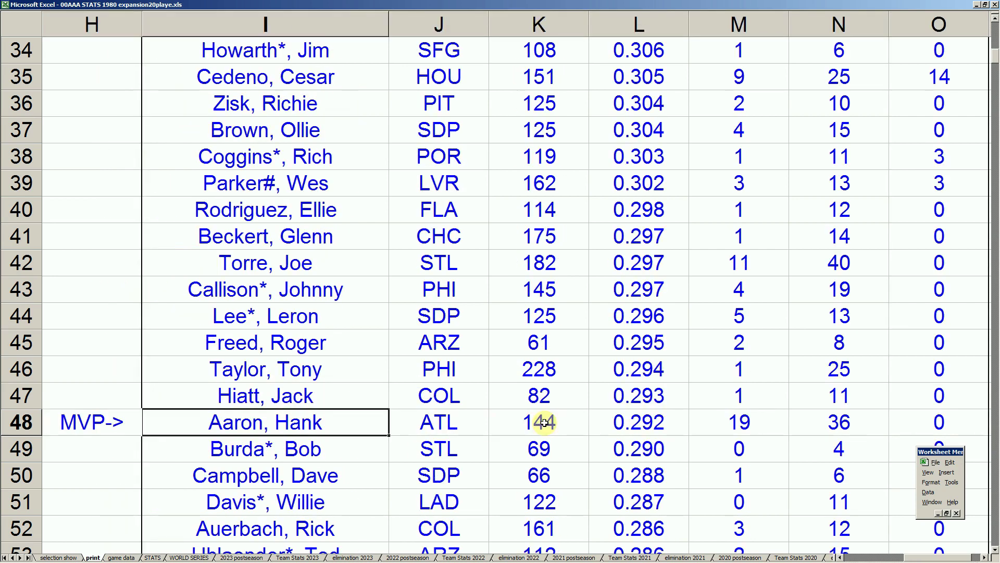
key("Right")
key("Right")
key("Right")
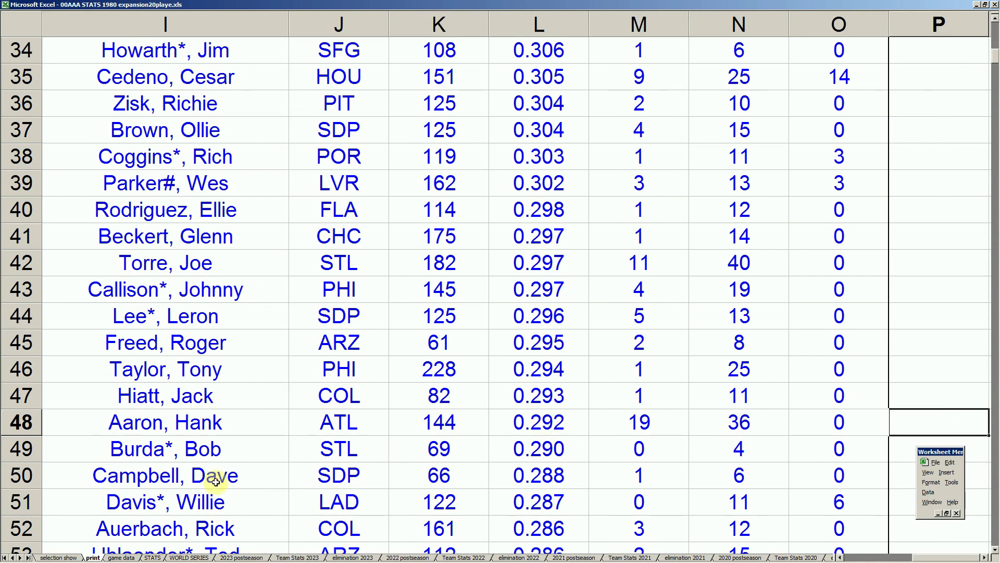
left_click(241, 500)
scroll(241, 500, "down", 2)
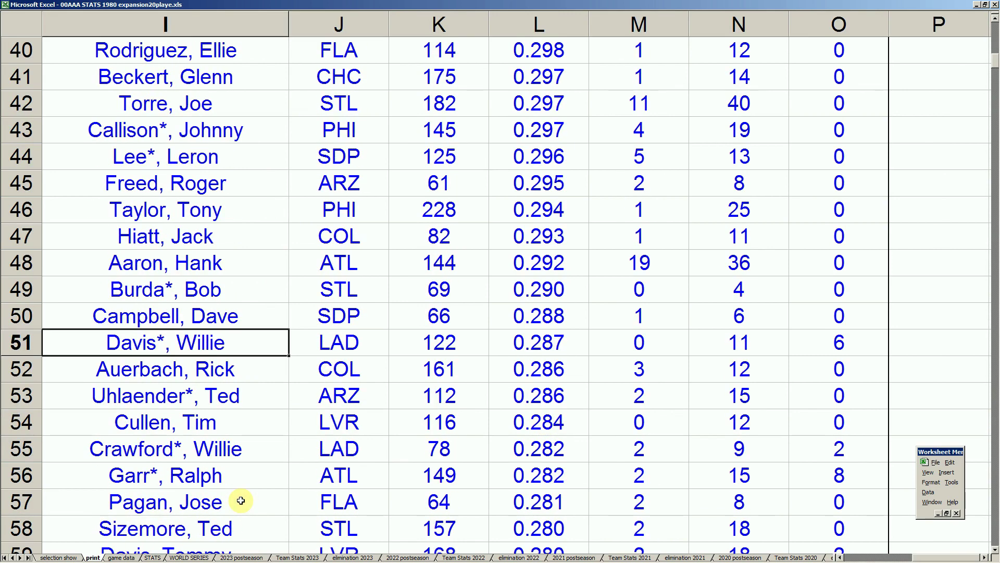
scroll(241, 501, "down", 1)
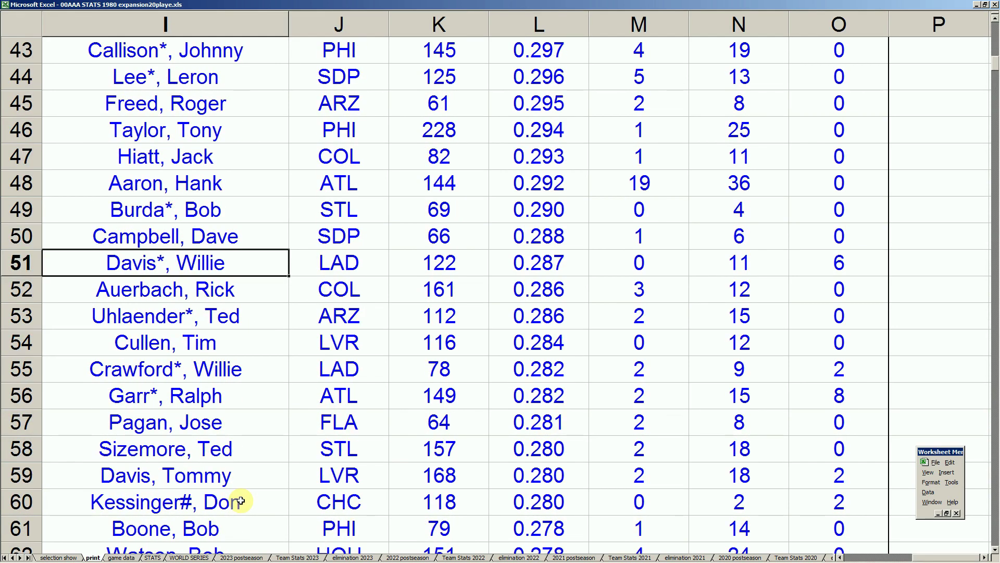
scroll(240, 501, "down", 1)
left_click(249, 429)
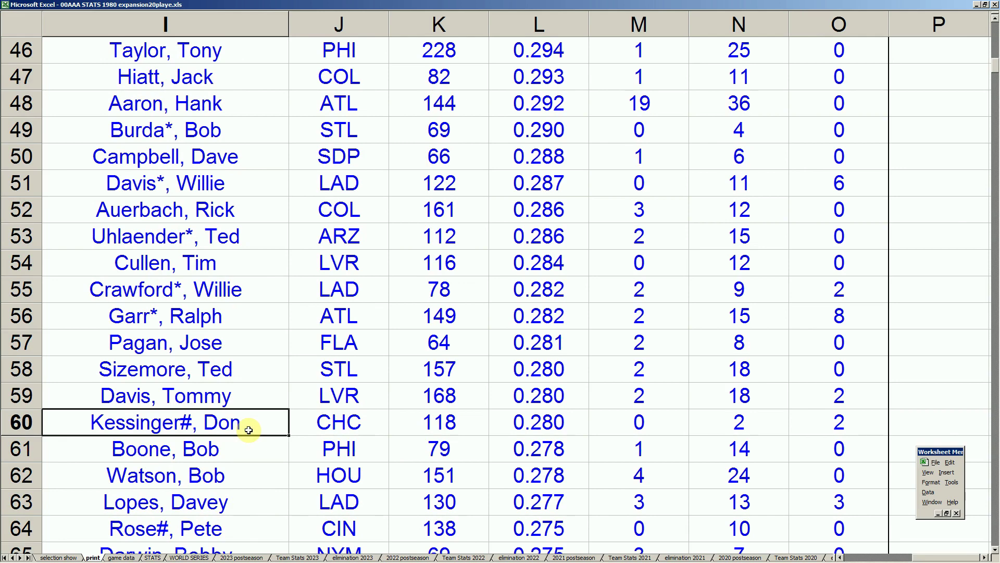
key("Page_Down")
key("Page_Up")
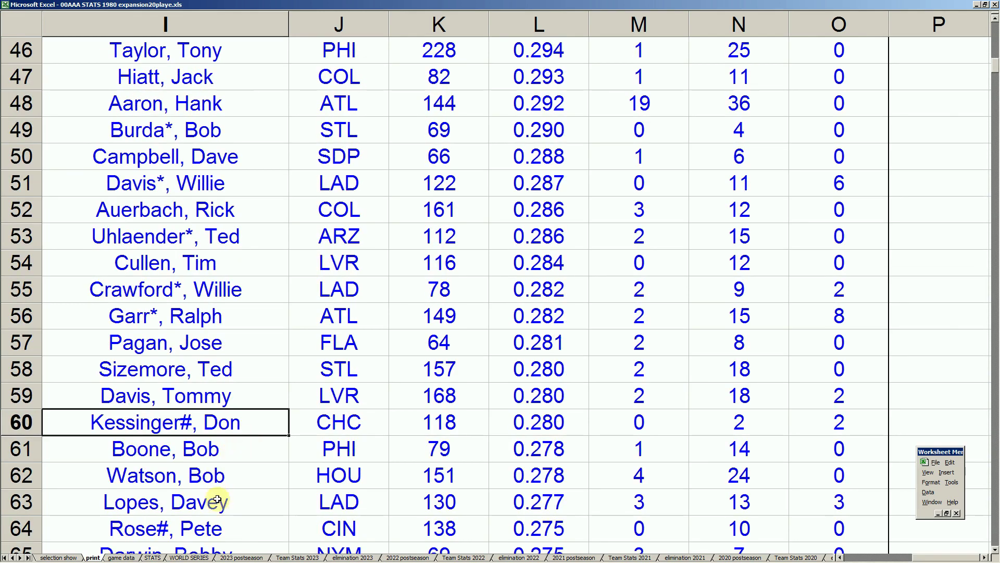
left_click(220, 527)
left_click_drag(220, 526, 797, 529)
scroll(603, 527, "down", 5)
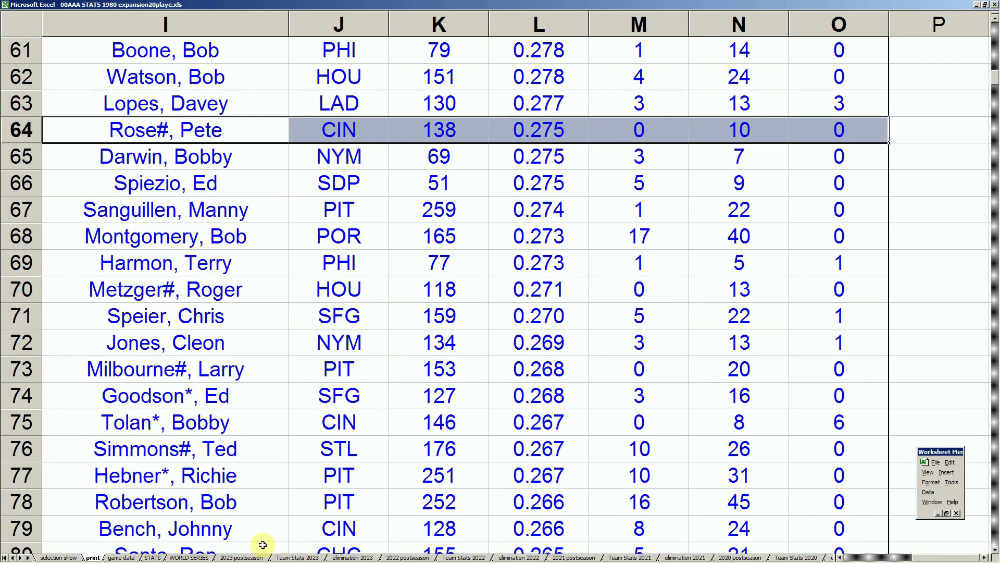
left_click_drag(239, 528, 805, 530)
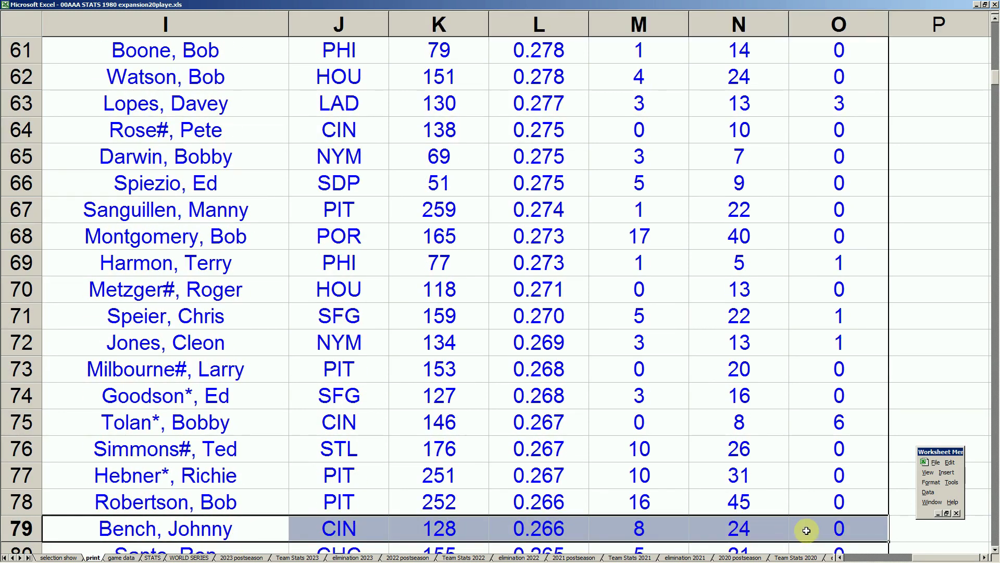
scroll(465, 529, "down", 1)
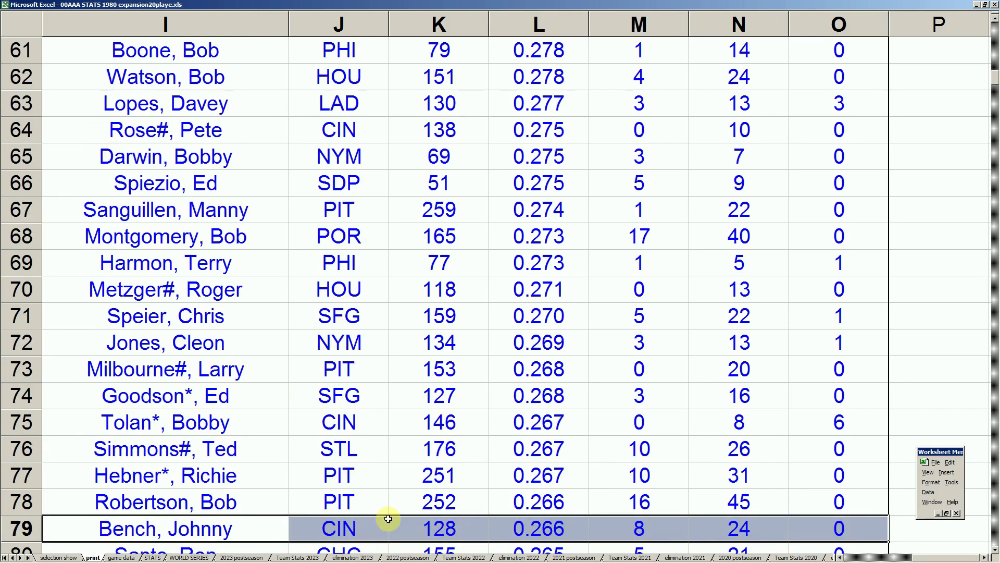
scroll(250, 490, "down", 2)
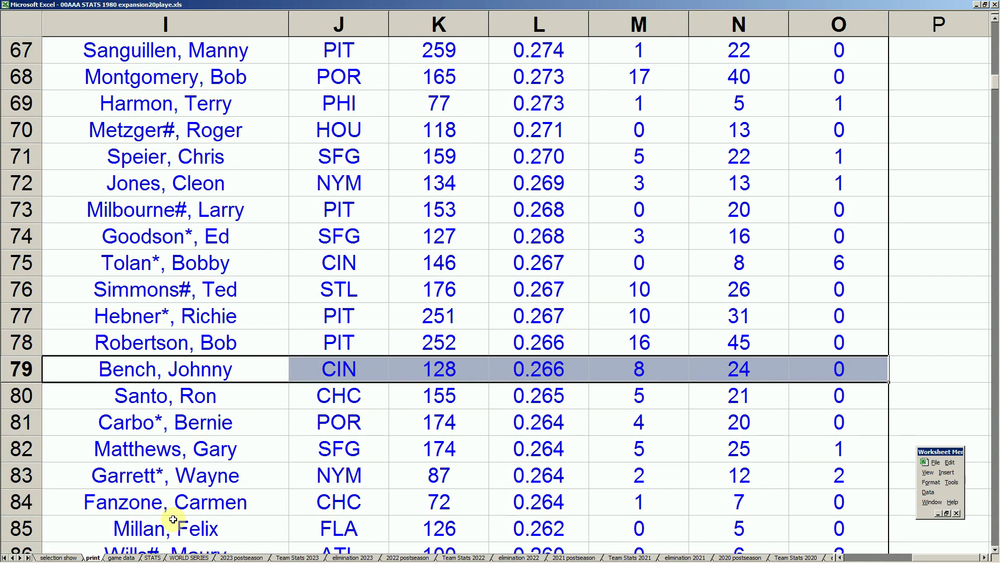
scroll(173, 519, "down", 3)
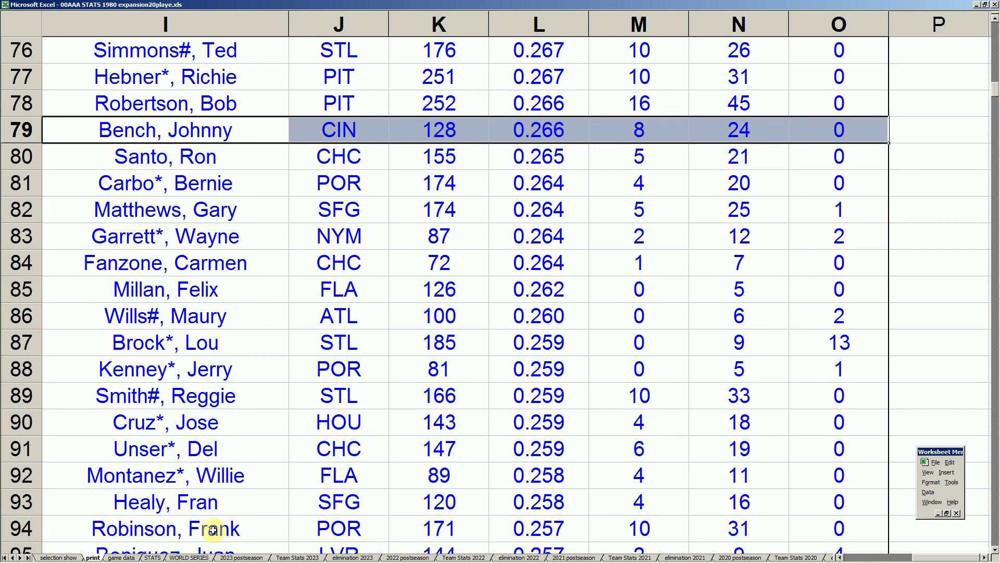
left_click_drag(214, 529, 817, 533)
left_click(526, 534)
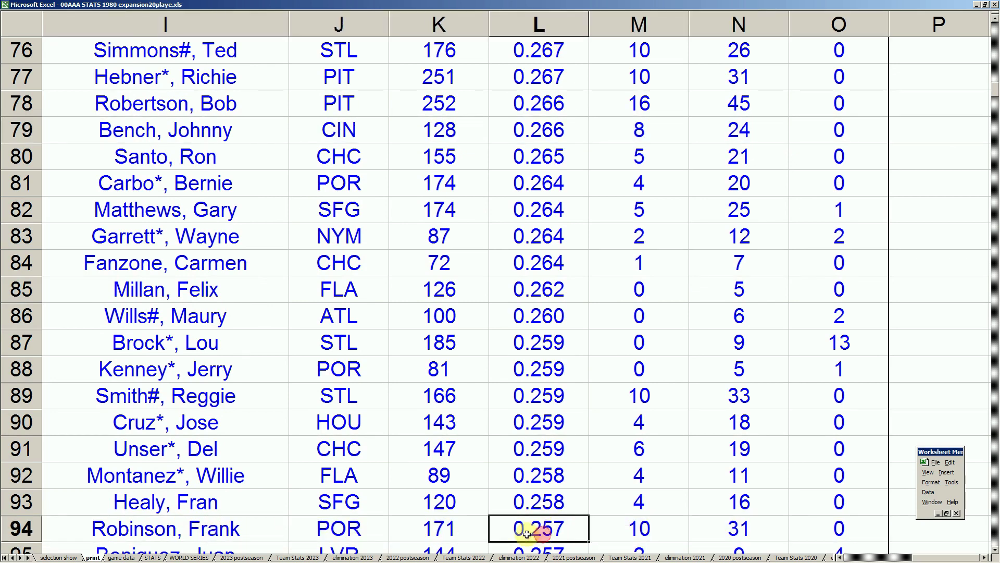
left_click(295, 526)
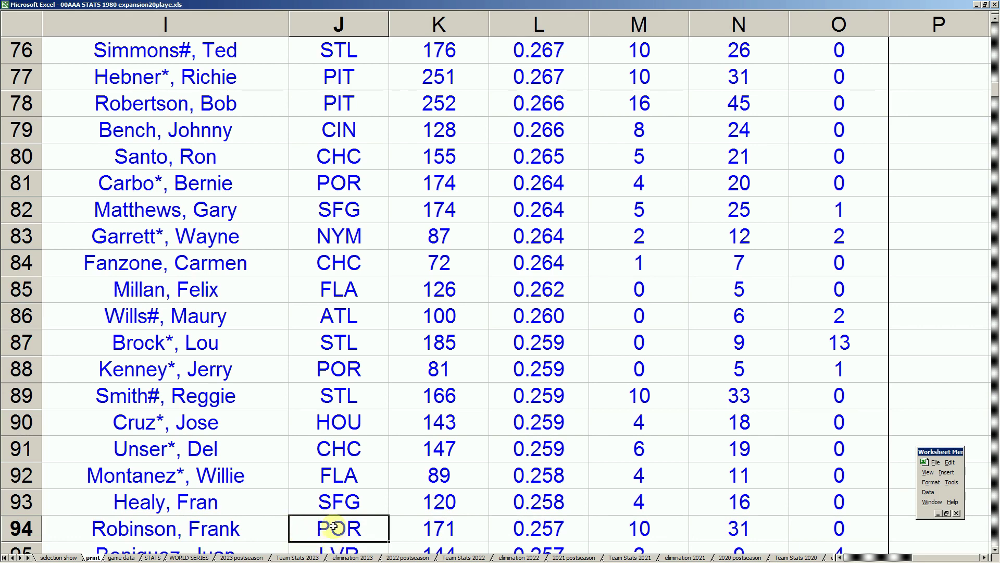
key("Down")
key("Down")
key("Down")
key("Down")
key("Down")
key("Down")
key("Down")
key("Down")
key("Down")
key("Down")
key("Down")
key("Down")
key("Down")
key("Down")
key("Down")
key("Down")
key("Down")
key("Down")
key("Down")
key("Down")
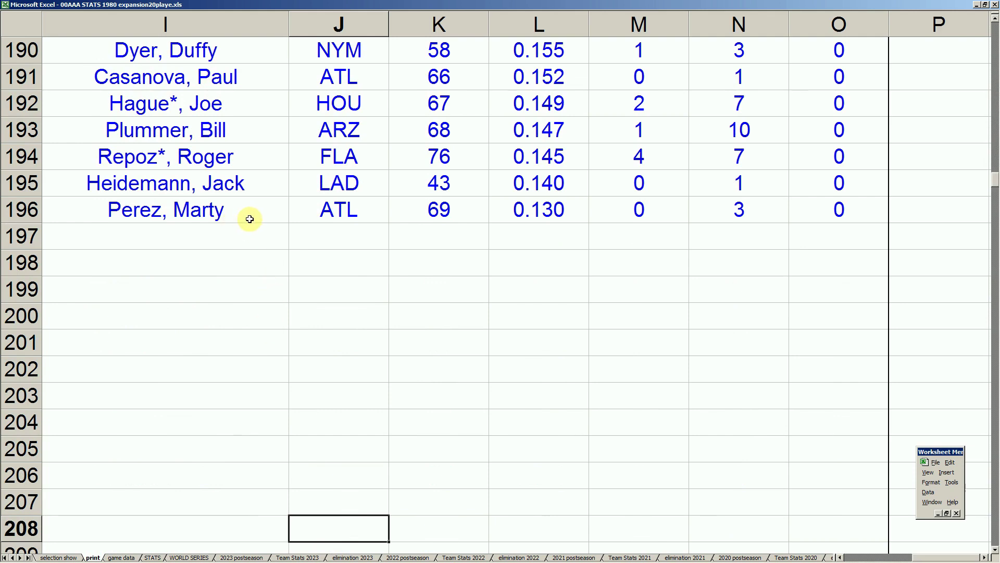
scroll(249, 219, "up", 1)
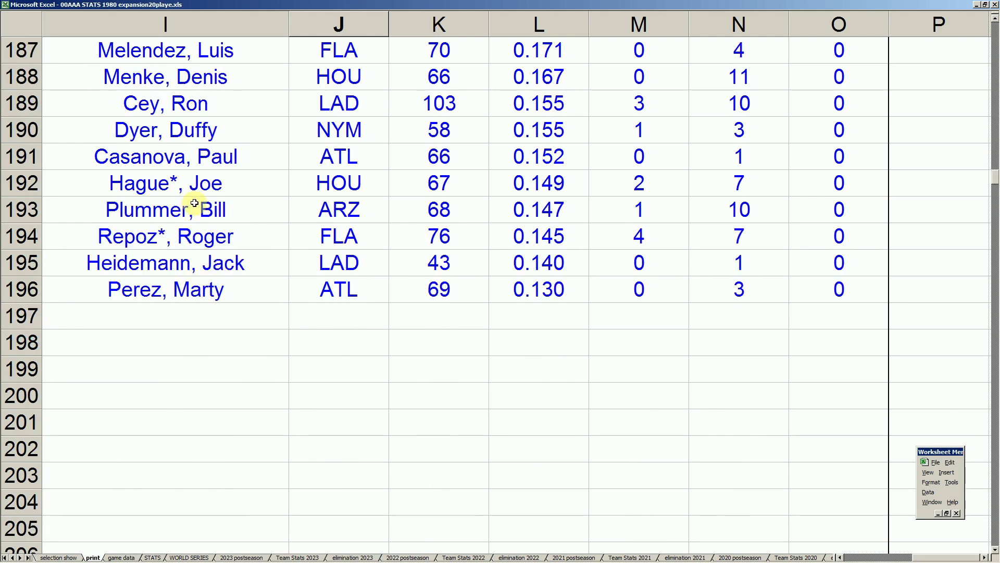
left_click_drag(214, 107, 823, 104)
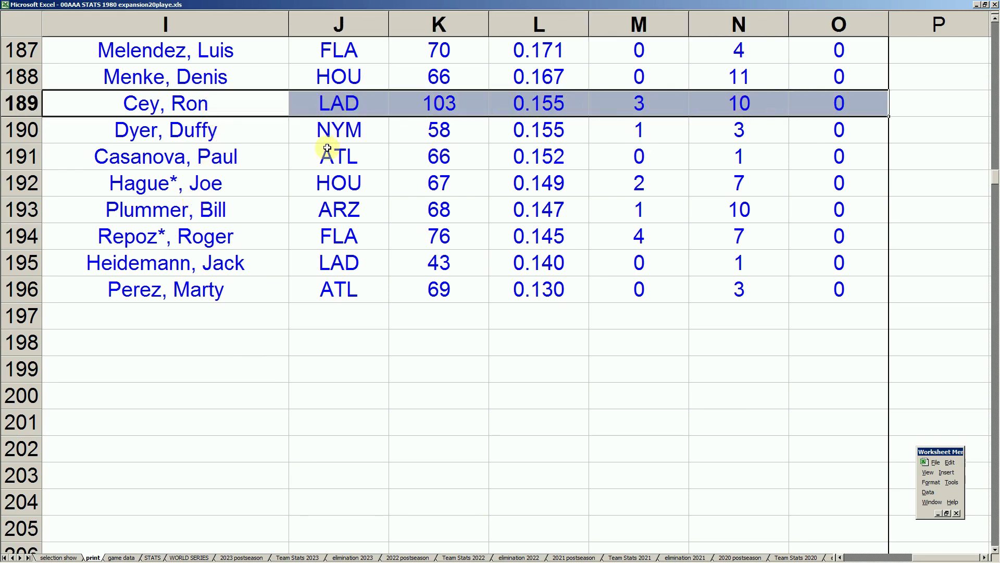
left_click(185, 153)
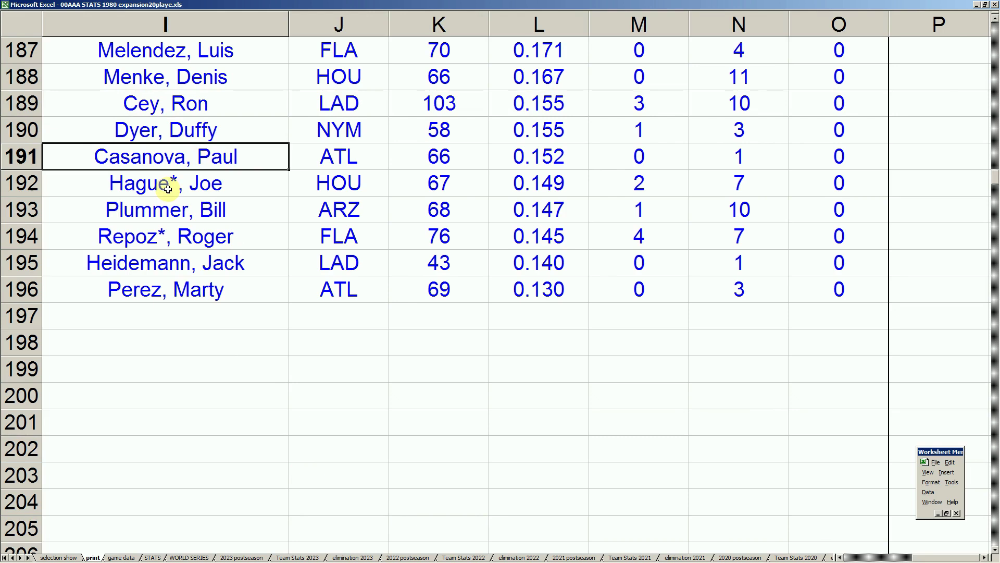
scroll(170, 185, "up", 1)
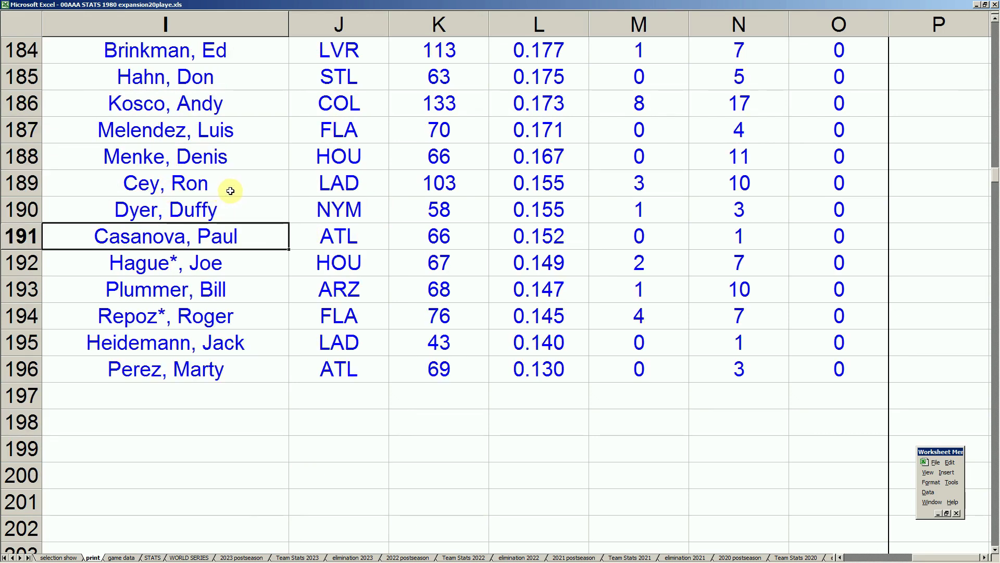
left_click_drag(226, 105, 812, 103)
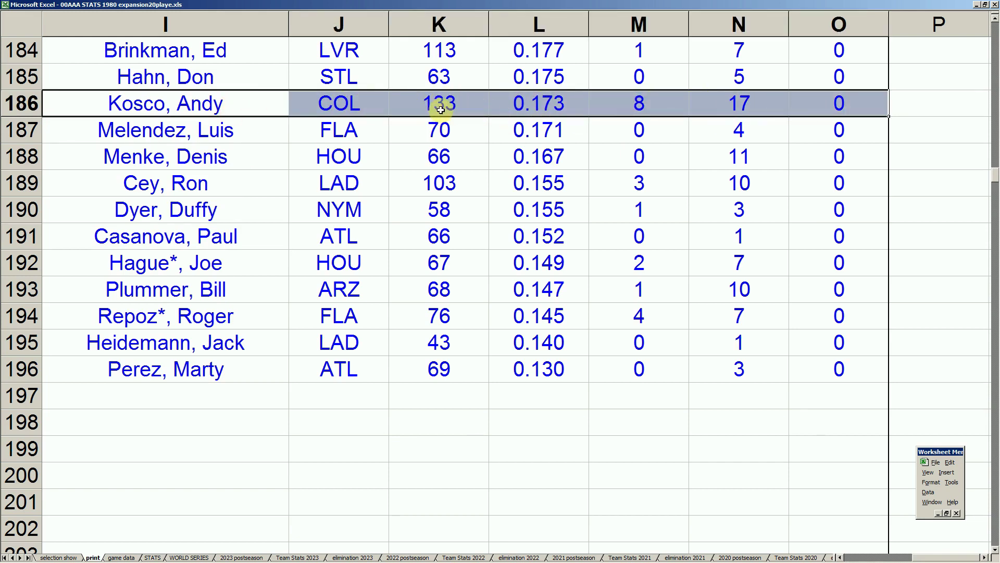
left_click(535, 101)
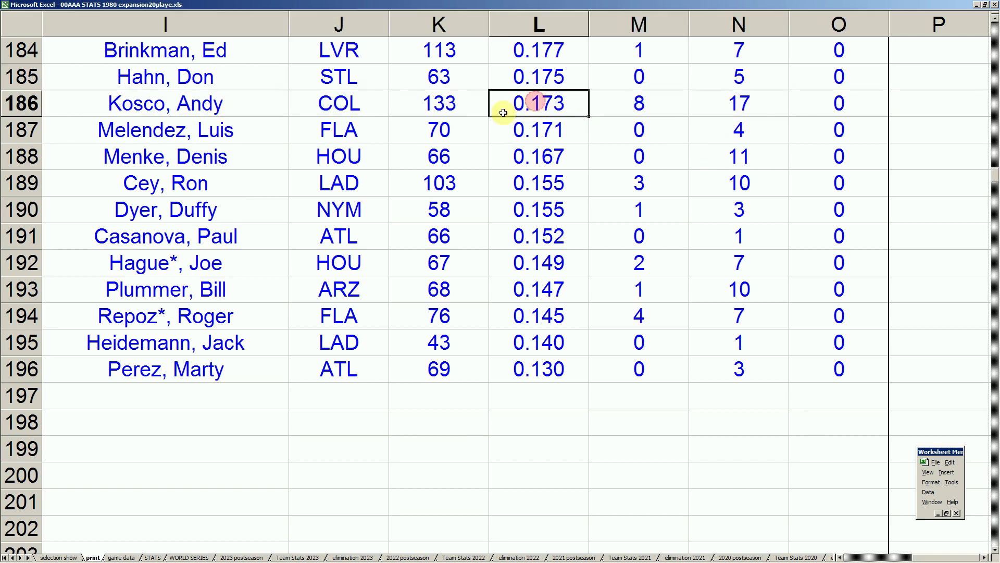
left_click(223, 104)
scroll(188, 279, "up", 1)
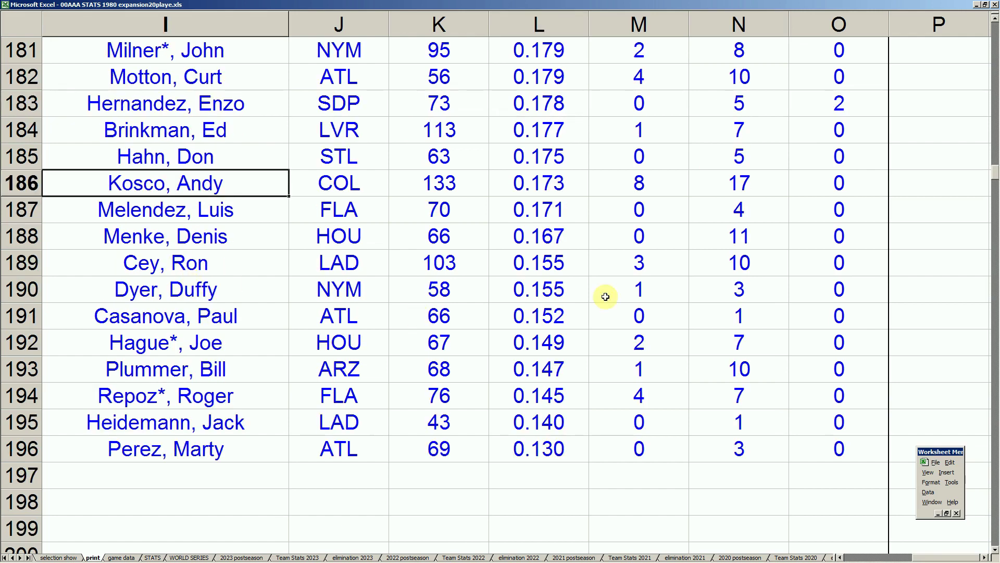
left_click(711, 188)
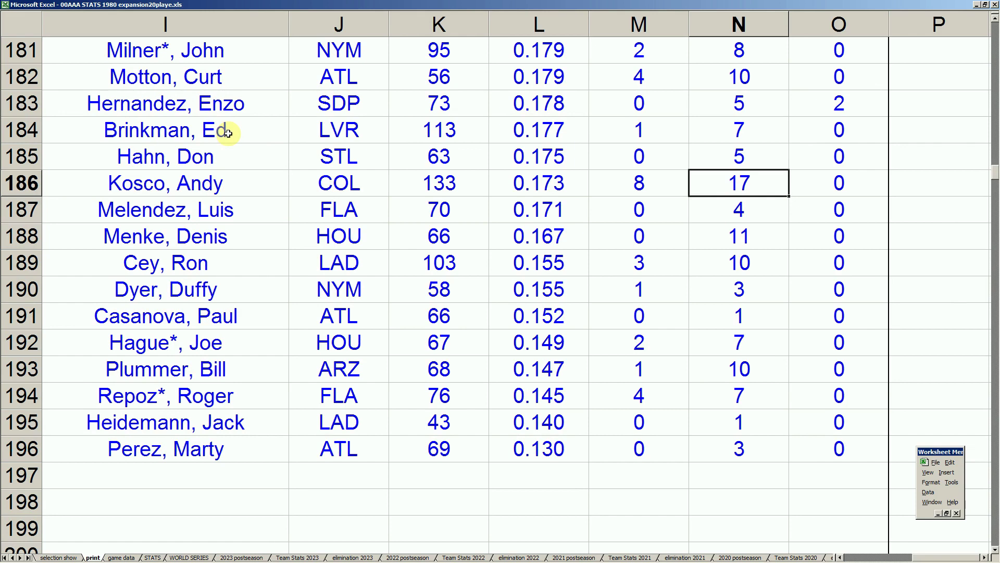
left_click_drag(228, 134, 807, 130)
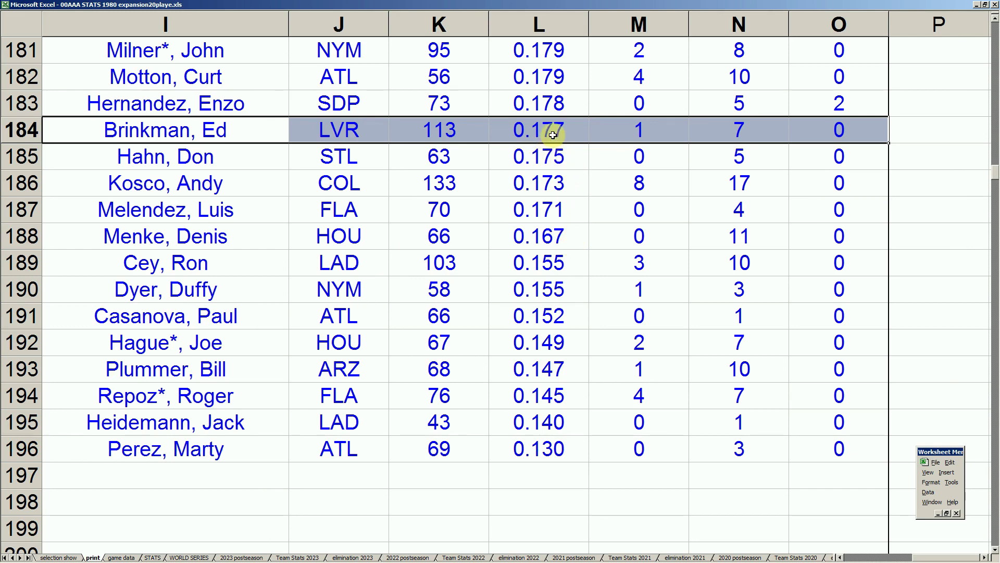
left_click(224, 157)
left_click(249, 132)
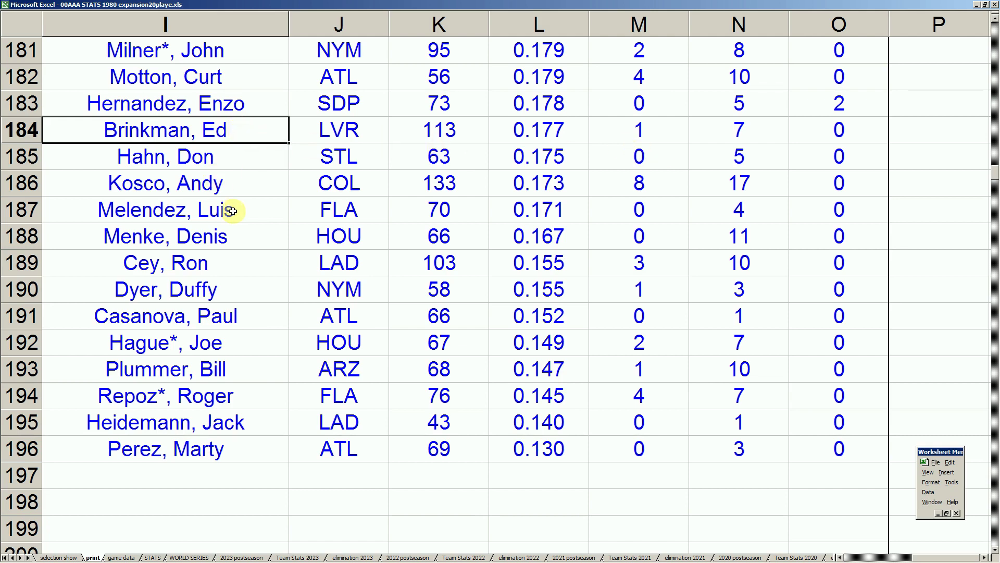
scroll(235, 202, "up", 1)
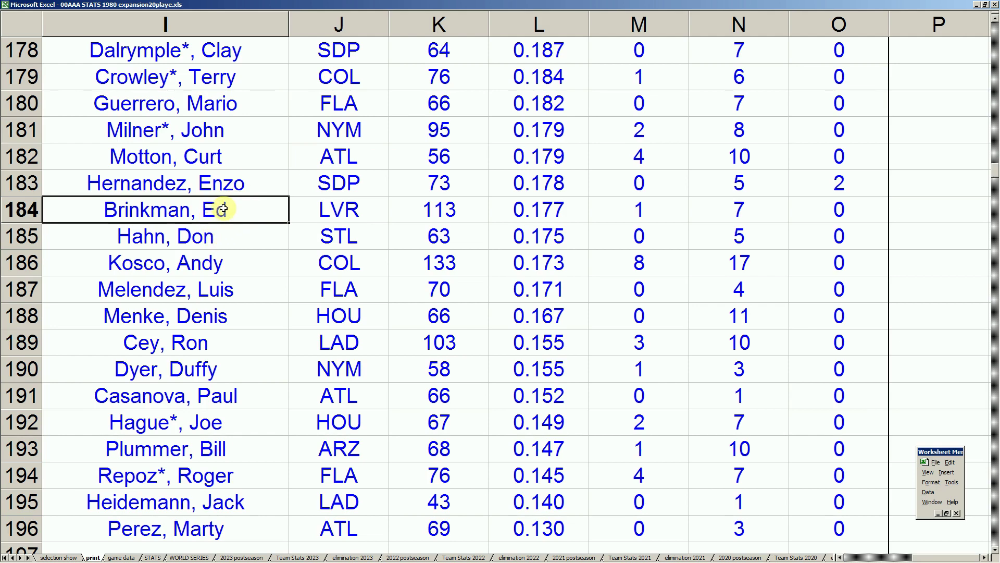
scroll(224, 209, "up", 1)
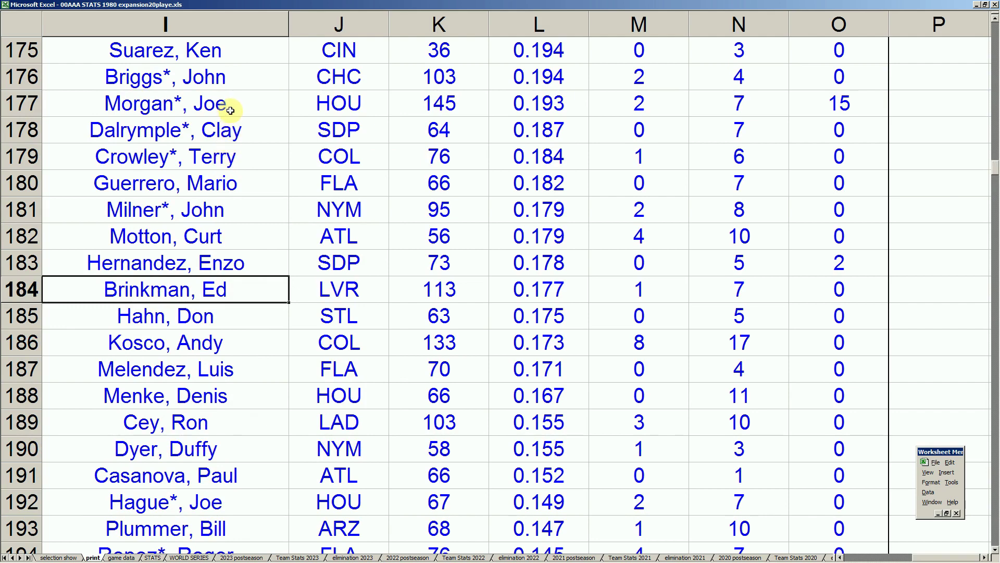
left_click_drag(231, 108, 821, 104)
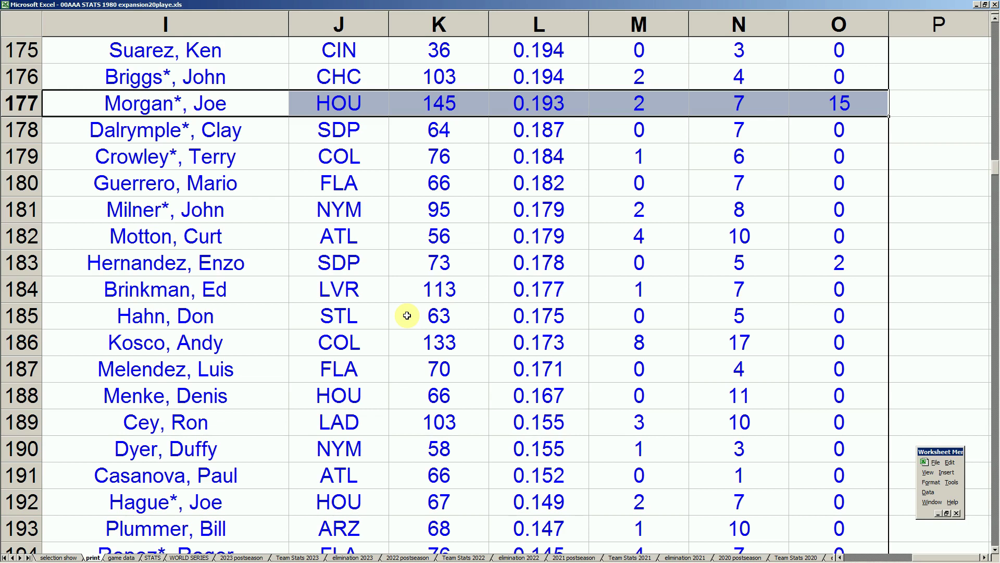
left_click(559, 126)
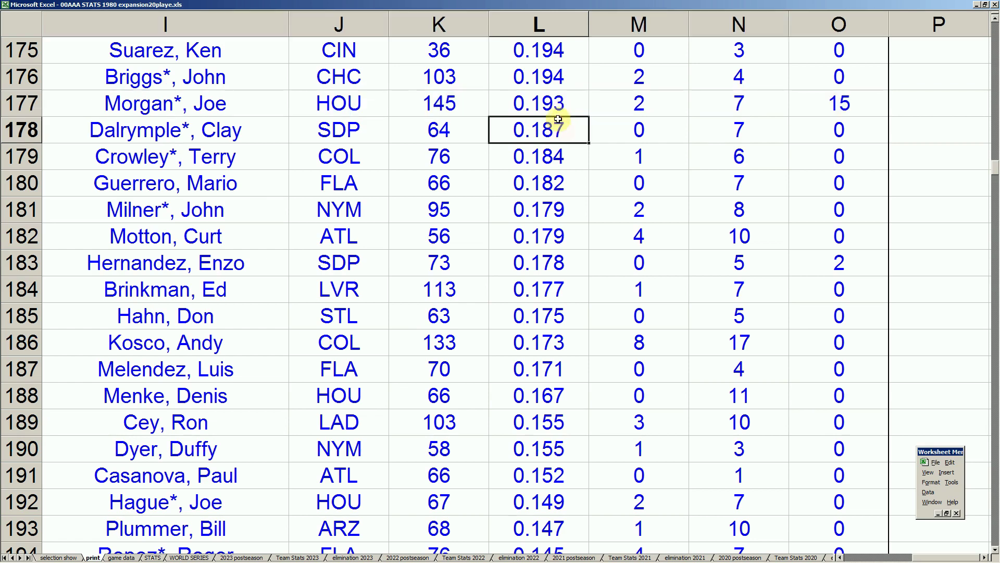
left_click(564, 102)
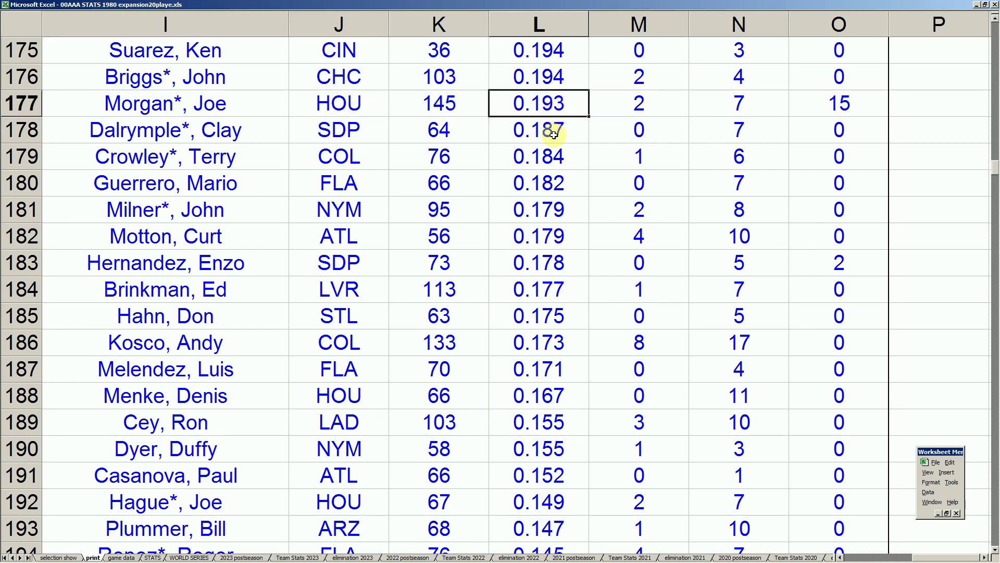
key("Up")
Move down to the pitching leaders and check row 253's wins, losses and 0.00 ERA.
key("Down")
key("Page_Down")
key("Page_Down")
key("Page_Down")
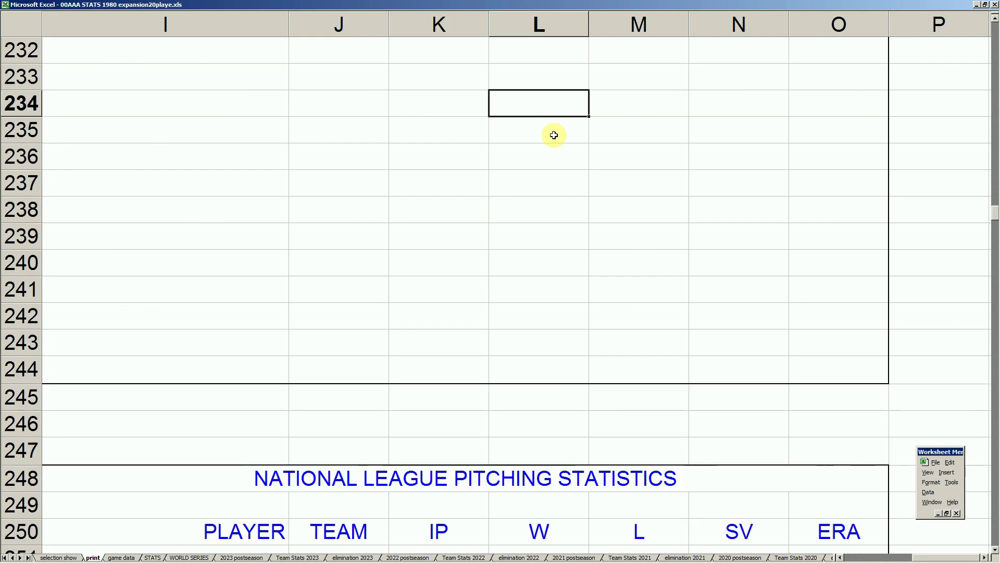
key("Down")
key("Down")
key("Down")
key("Down")
key("Down")
key("Down")
key("Down")
key("Down")
key("Down")
key("Down")
key("Down")
key("Down")
key("Down")
key("Down")
key("Down")
key("Down")
key("Down")
key("Down")
key("Down")
key("Down")
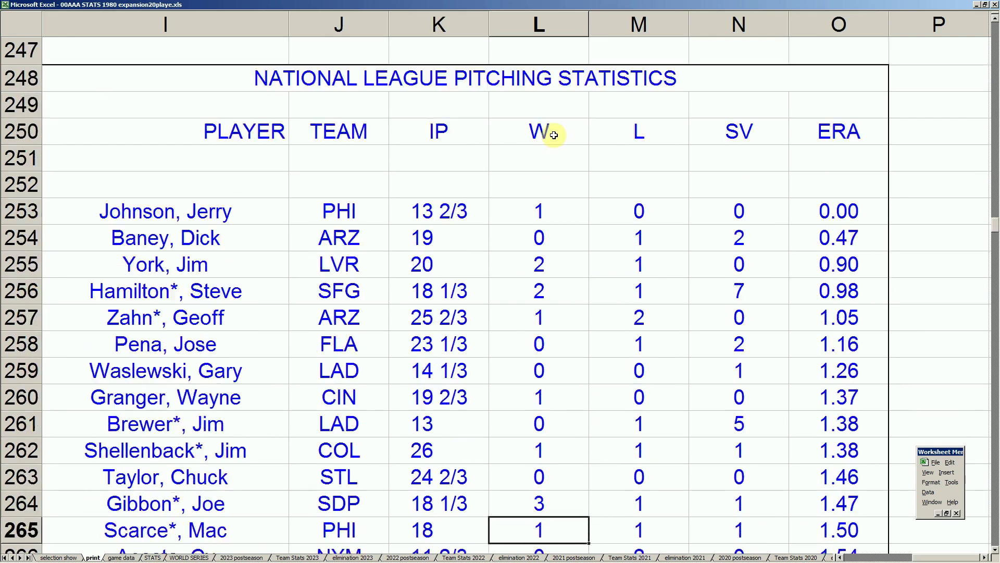
key("Down")
key("Down")
key("Down")
key("Down")
key("Up")
key("Up")
key("Up")
key("Up")
key("Up")
key("Up")
key("Up")
key("Up")
key("Up")
key("Up")
key("Up")
key("Up")
key("Up")
key("Up")
key("Up")
key("Up")
key("Right")
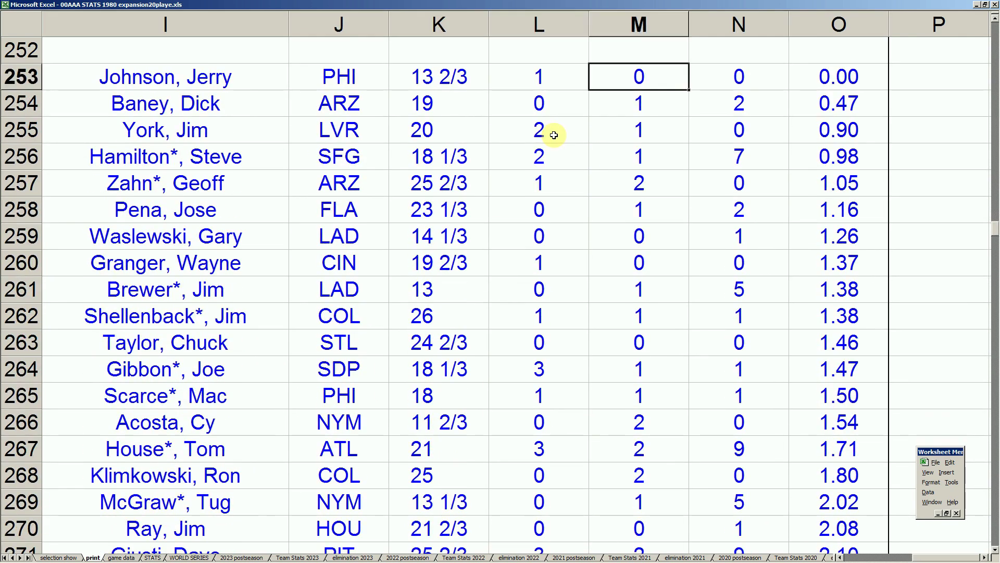
key("Right")
key("Right")
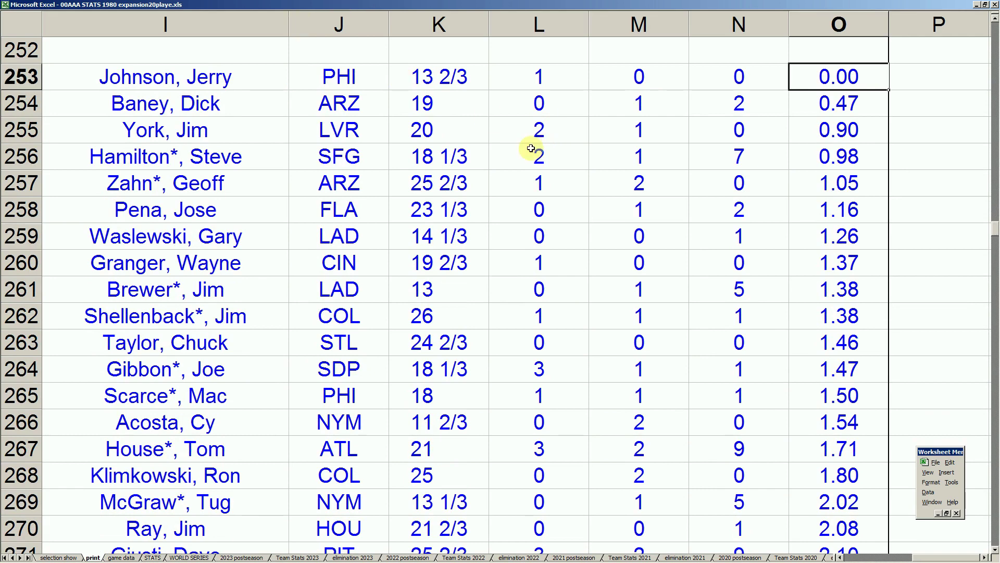
Select the 7, 5 and 9 saves in rows 256, 261 and 267, plus K270's 21 2/3 innings.
left_click(757, 160)
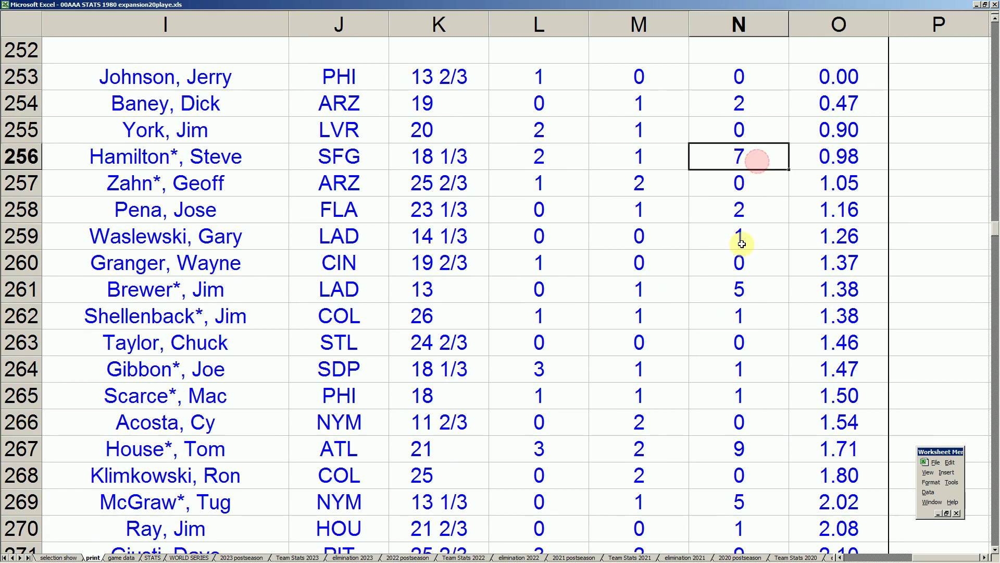
left_click(750, 285)
left_click(739, 448)
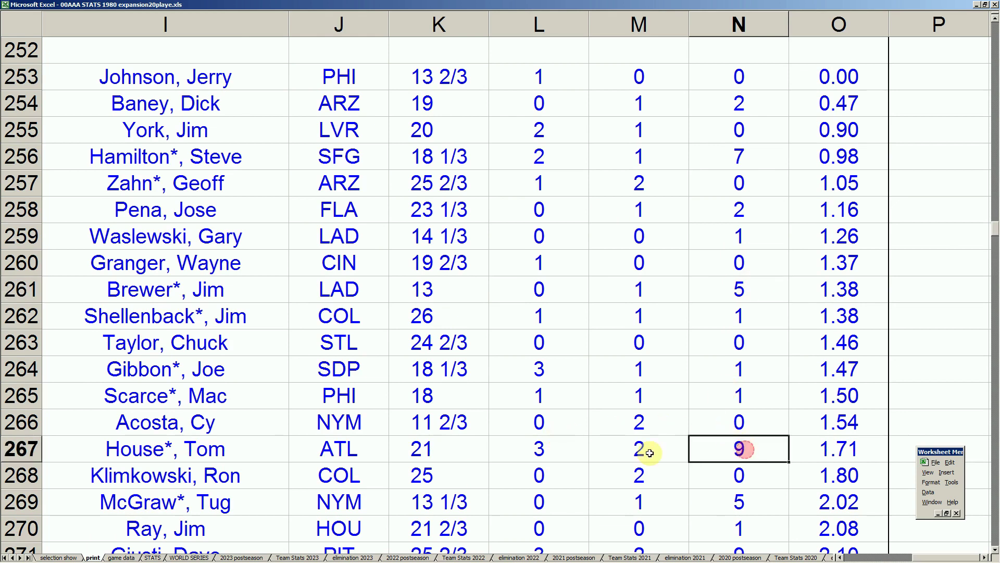
left_click_drag(257, 446, 792, 448)
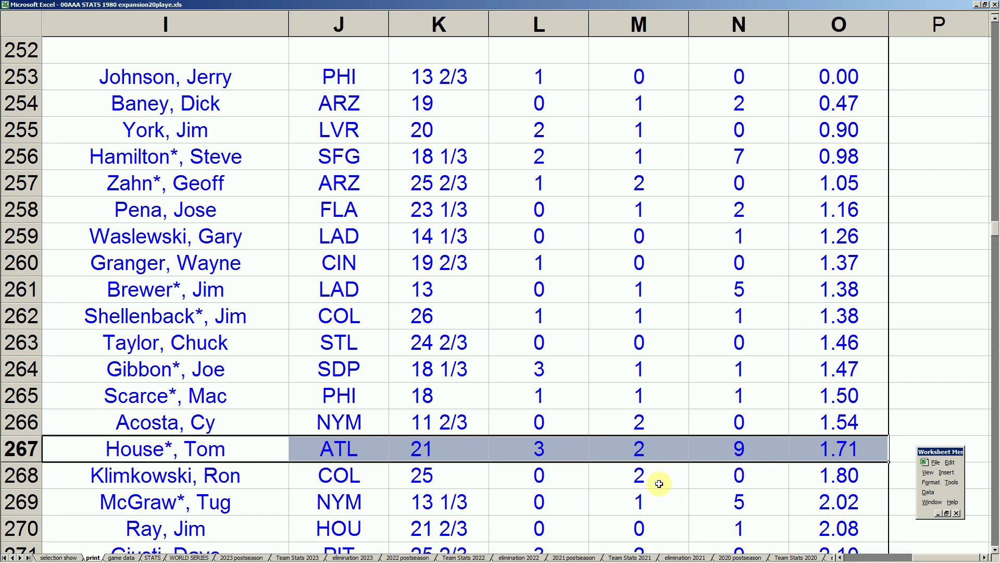
left_click(454, 527)
Highlight the row 273 pitcher and Marichal's full line with 111 1/3 innings.
scroll(458, 525, "down", 1)
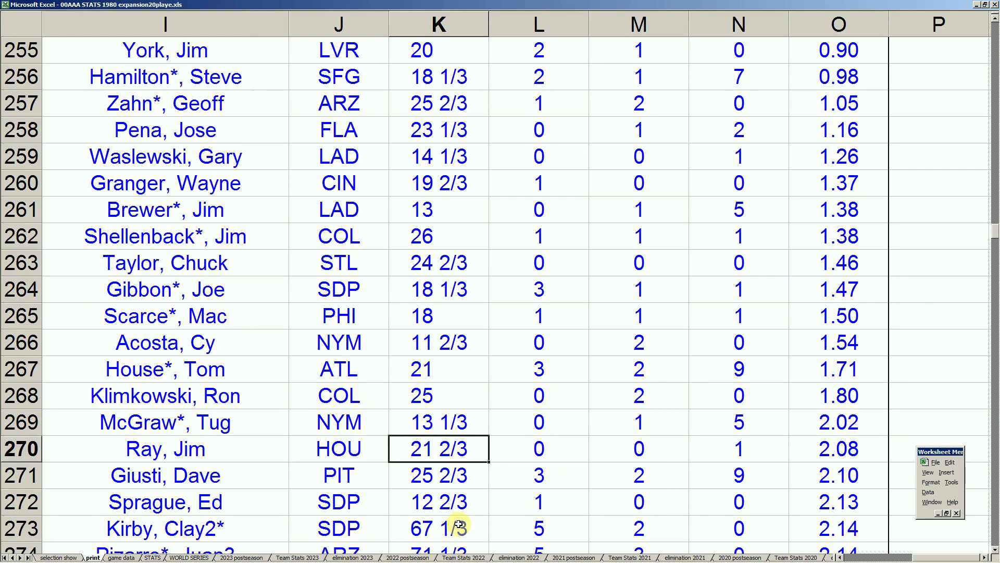
left_click_drag(276, 530, 808, 544)
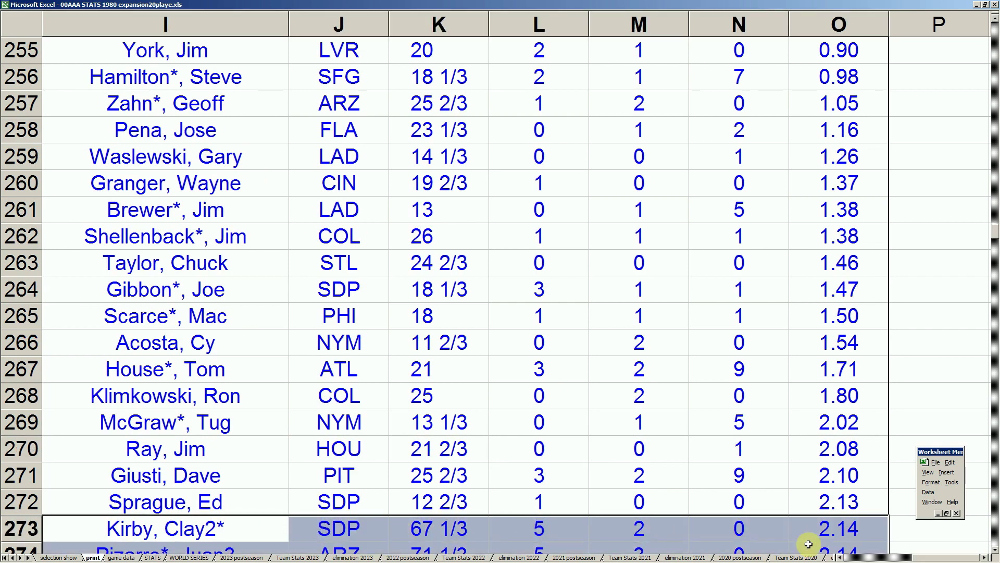
scroll(551, 502, "down", 3)
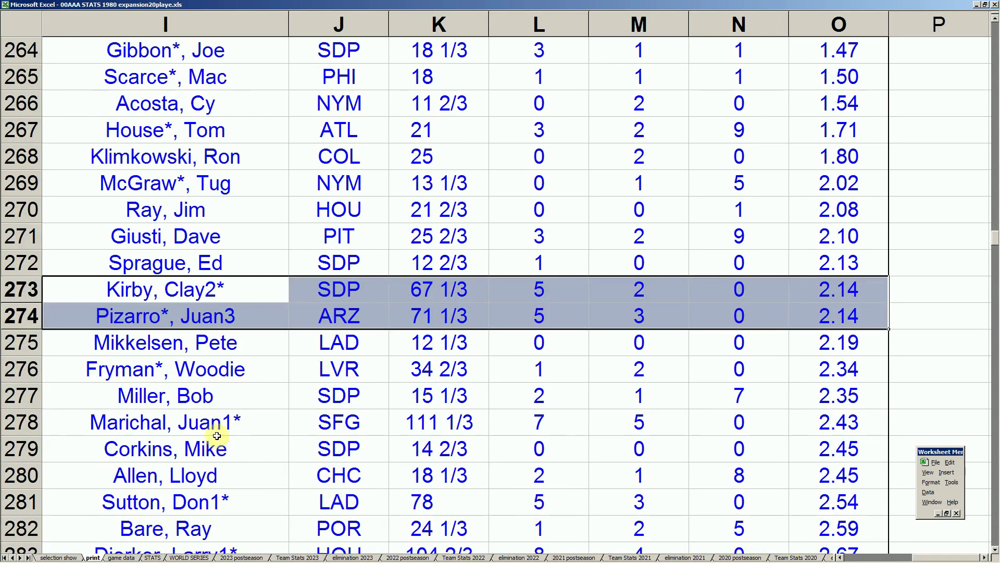
left_click_drag(217, 435, 521, 423)
left_click(444, 423)
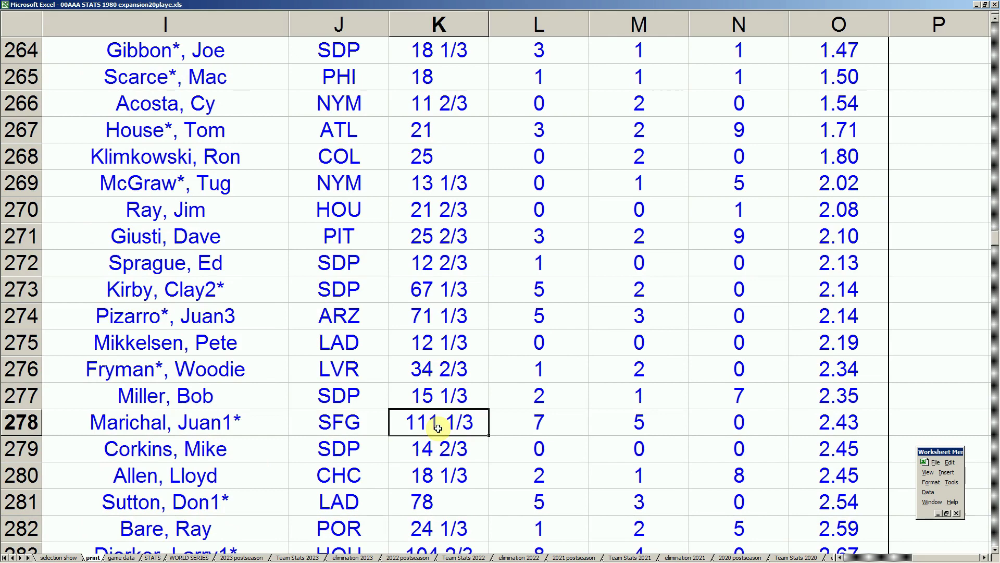
left_click_drag(258, 423, 810, 433)
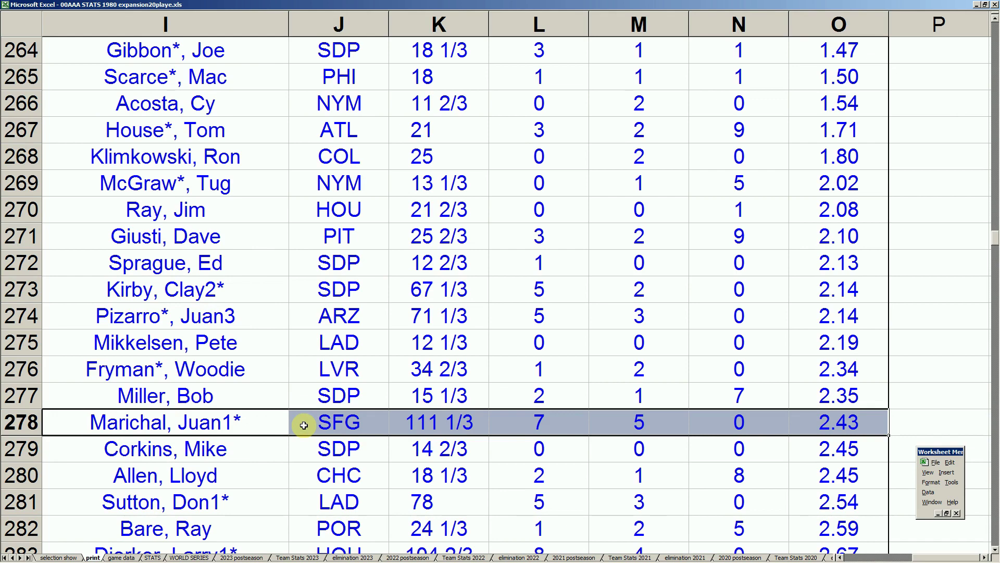
Find the CYY> marker at row 292 and Carlton's 3.01 ERA.
key("Down")
key("Down")
key("Down")
key("Down")
key("Down")
key("Down")
key("Down")
key("Down")
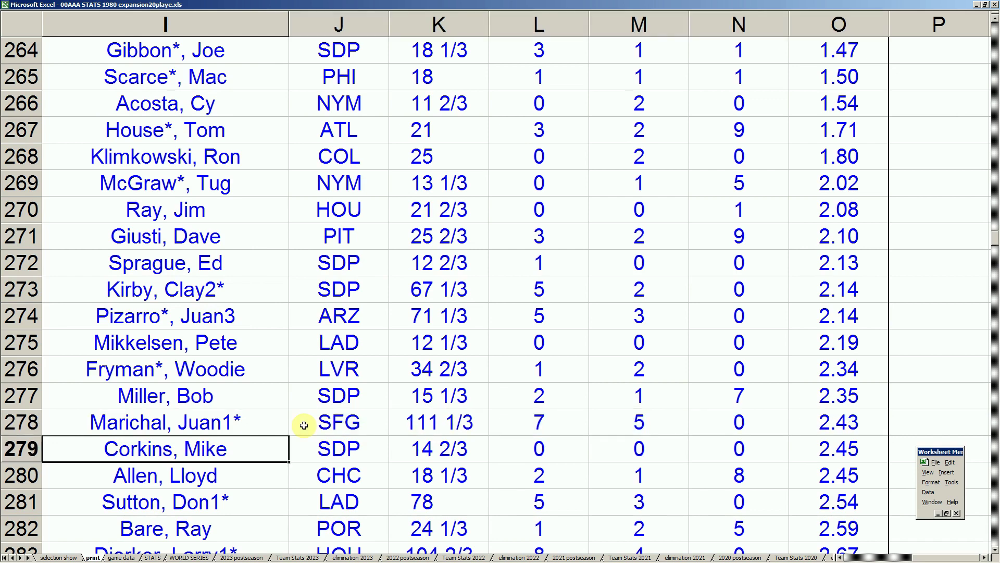
key("Left")
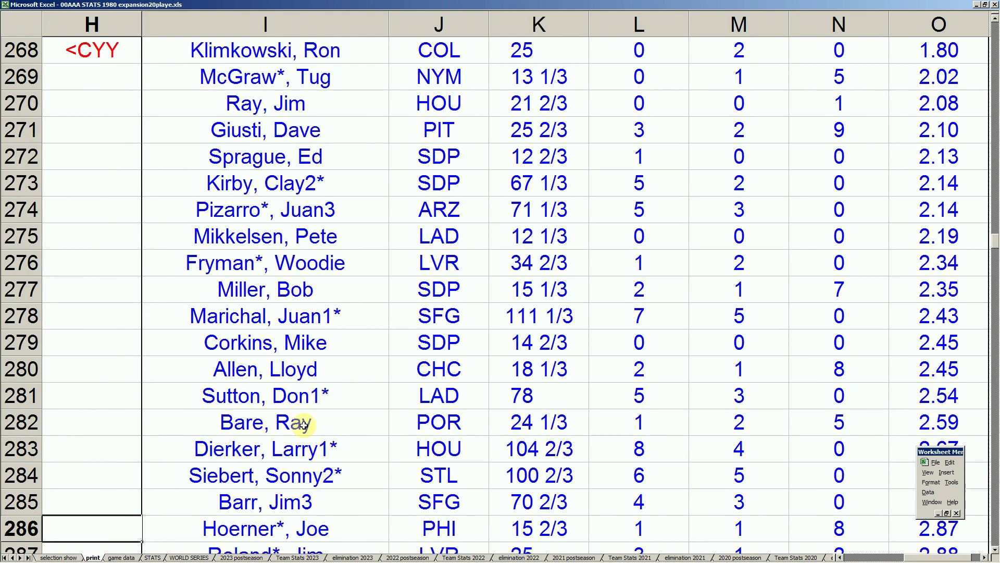
key("Down")
key("Down")
key("Down")
key("Down")
key("Down")
key("Down")
key("Down")
key("Down")
key("Down")
key("Down")
key("Up")
key("Up")
key("Up")
key("Up")
key("Up")
key("Up")
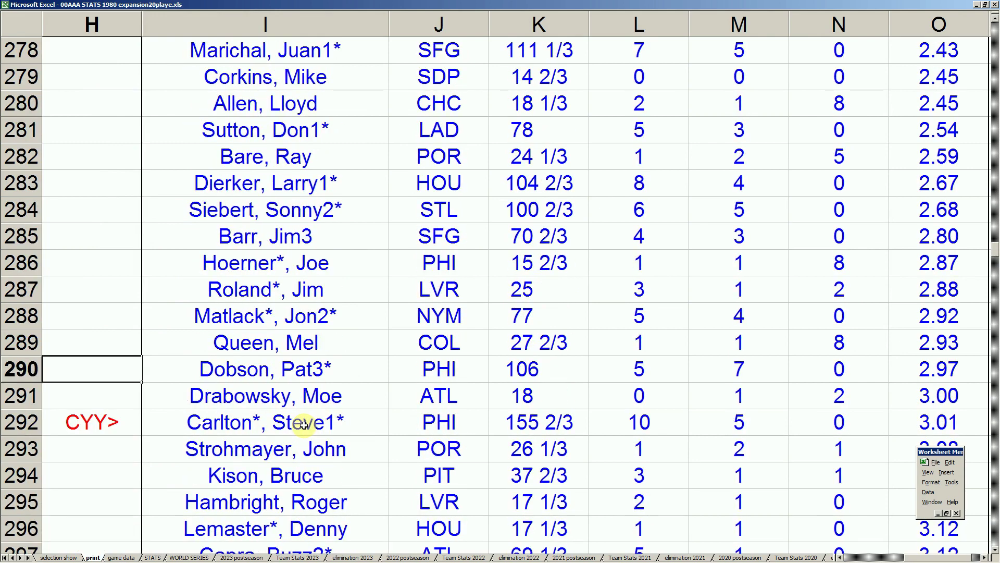
key("Down")
key("Down")
key("Right")
key("Right")
key("Right")
key("Right")
key("Right")
key("Right")
key("Right")
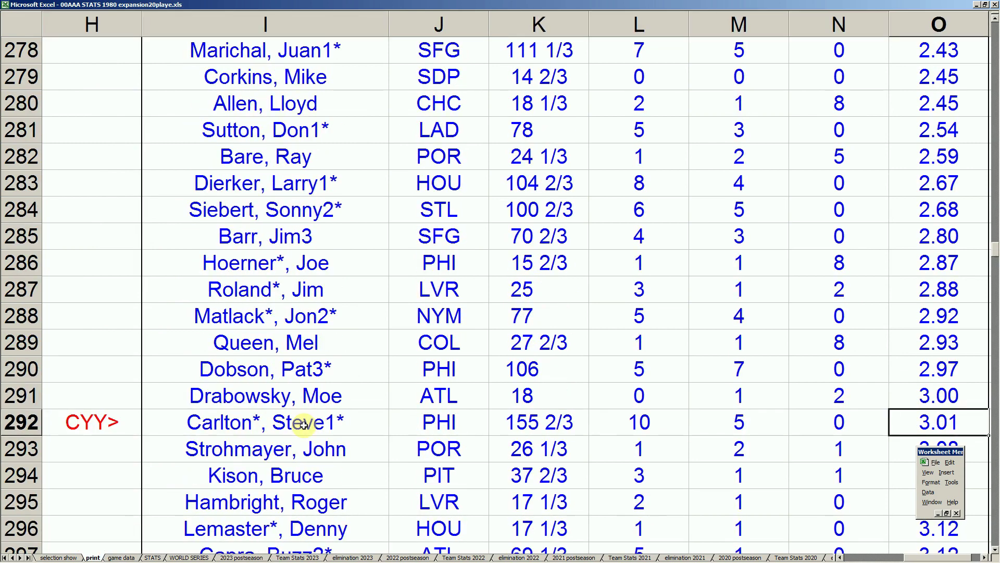
left_click(304, 425)
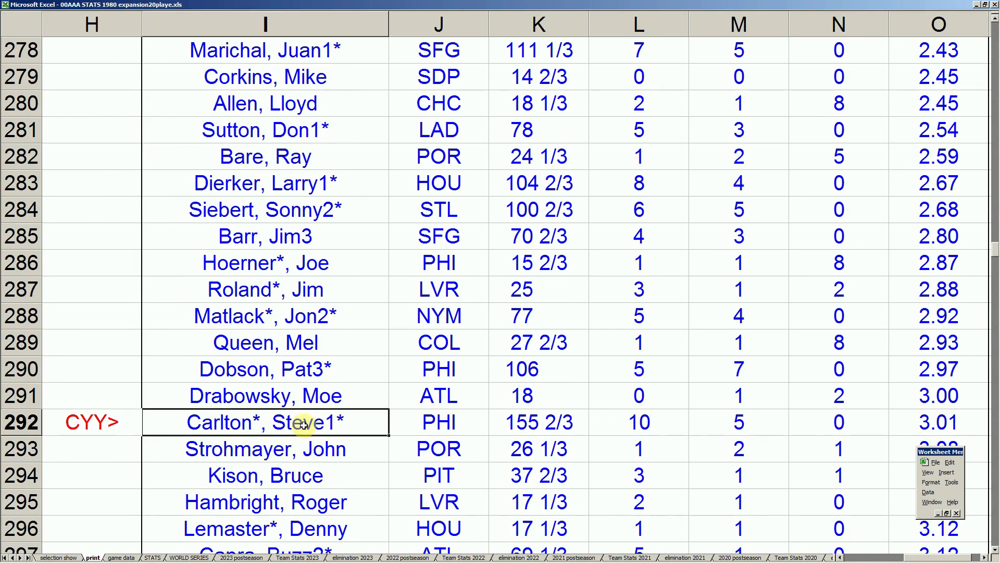
Step through Pizarro, Blass, Linzy and Gladding down to row 323, ending in column A.
key("Up")
key("Up")
key("Up")
key("Up")
key("Up")
key("Up")
key("Up")
key("Up")
key("Up")
key("Up")
key("Up")
key("Up")
key("Up")
key("Up")
key("Up")
key("Up")
key("Up")
key("Up")
key("Up")
key("Up")
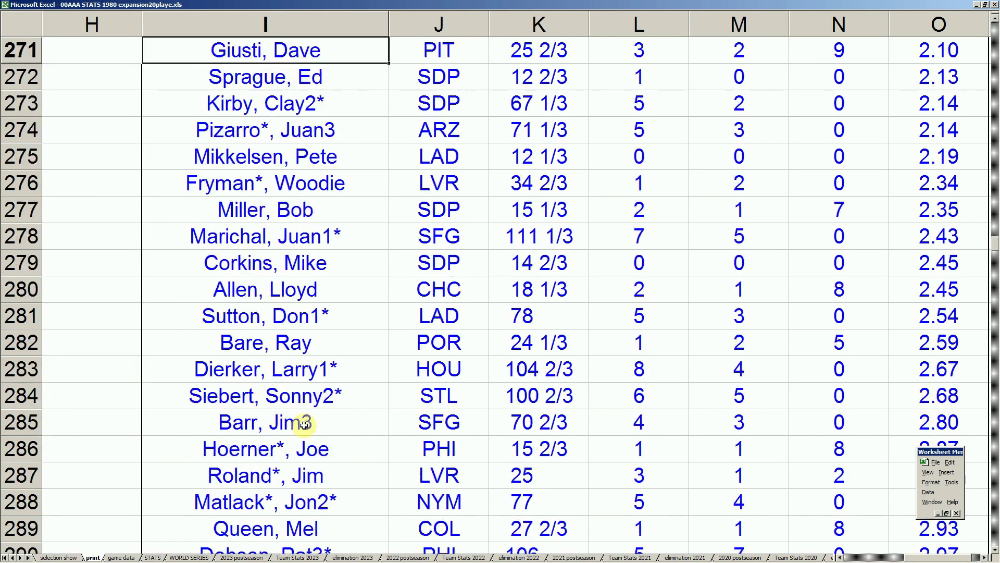
key("Down")
key("Down")
key("Down")
key("Down")
key("Down")
key("Down")
key("Down")
key("Down")
key("Down")
key("Down")
key("Down")
key("Down")
key("Down")
key("Down")
key("Down")
key("Down")
key("Down")
key("Down")
key("Down")
key("Down")
key("Down")
key("Down")
key("Down")
key("Down")
key("Down")
key("Down")
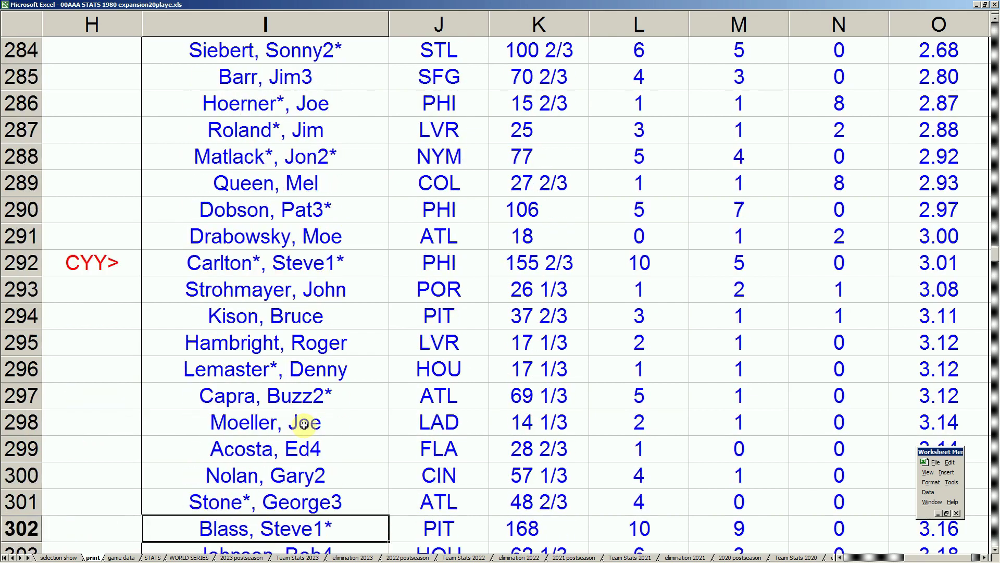
key("Up")
key("Up")
key("Up")
key("Down")
key("Down")
key("Down")
key("Down")
key("Down")
key("Down")
key("Down")
key("Down")
key("Down")
key("Down")
key("Down")
key("Down")
key("Down")
key("Down")
key("Down")
key("Down")
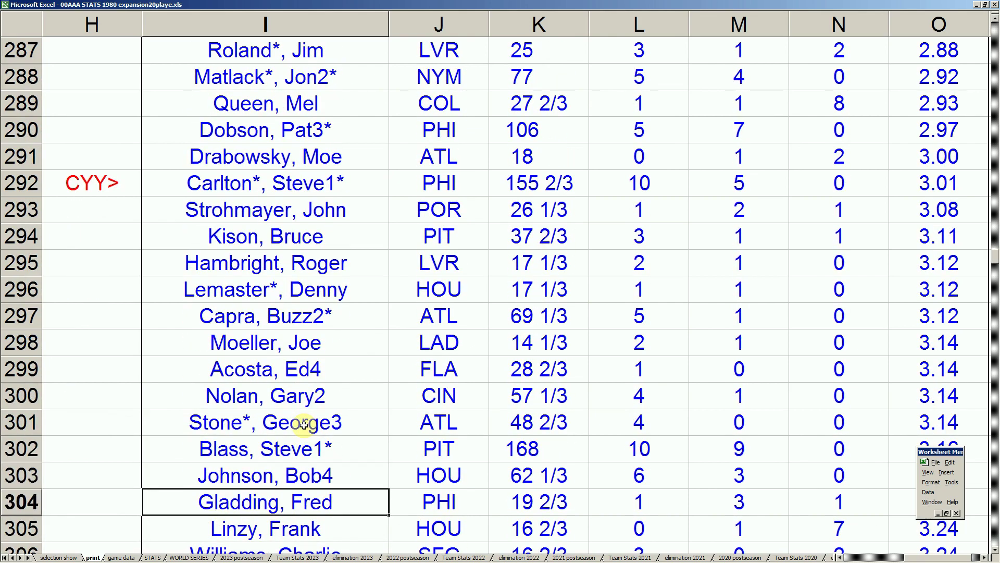
key("Down")
key("Down")
key("Down")
key("Up")
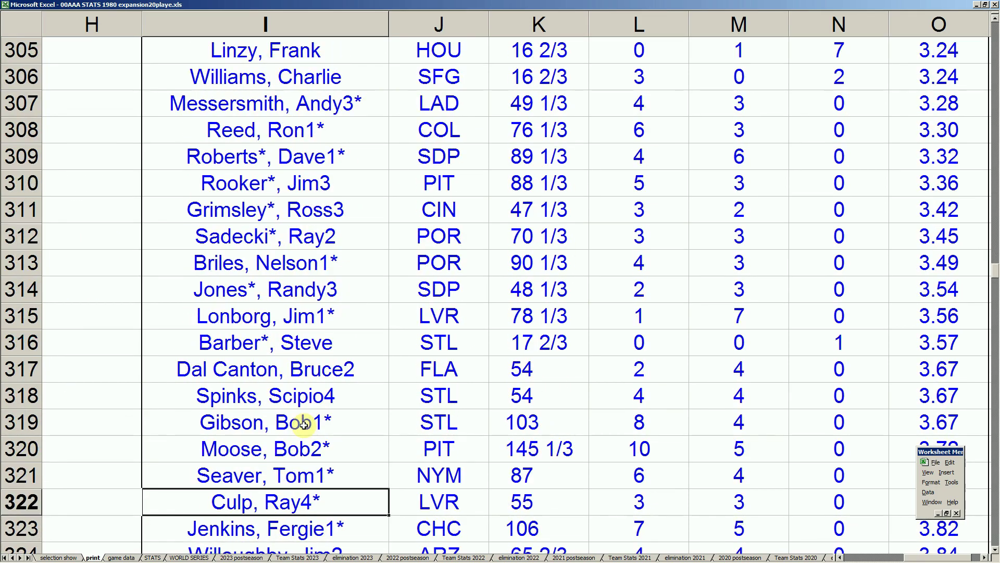
key("Up")
key("Up")
key("Down")
key("Down")
key("Down")
key("Down")
key("Down")
key("Down")
key("Down")
key("Down")
key("Down")
key("Down")
key("Down")
key("Down")
key("Down")
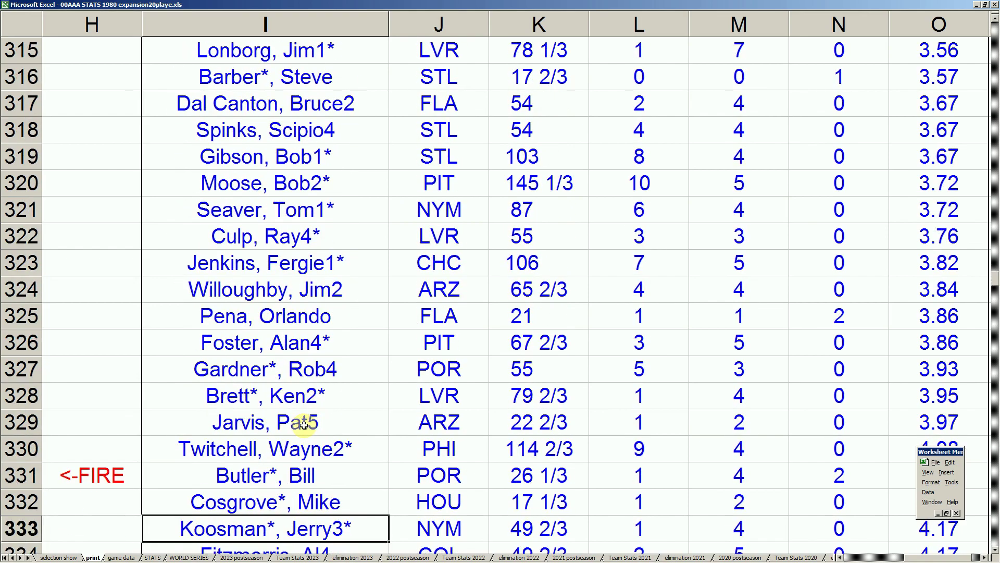
key("Left")
key("Left")
key("Left")
key("Left")
key("Left")
key("Left")
key("Left")
key("Left")
Move up to the red list's header rows and pick out Lockwood's 3 wins in D265.
key("Up")
key("Up")
key("Up")
key("Up")
key("Up")
key("Up")
key("Up")
key("Up")
key("Up")
key("Up")
key("Up")
key("Up")
key("Up")
key("Up")
key("Up")
key("Up")
key("Up")
key("Up")
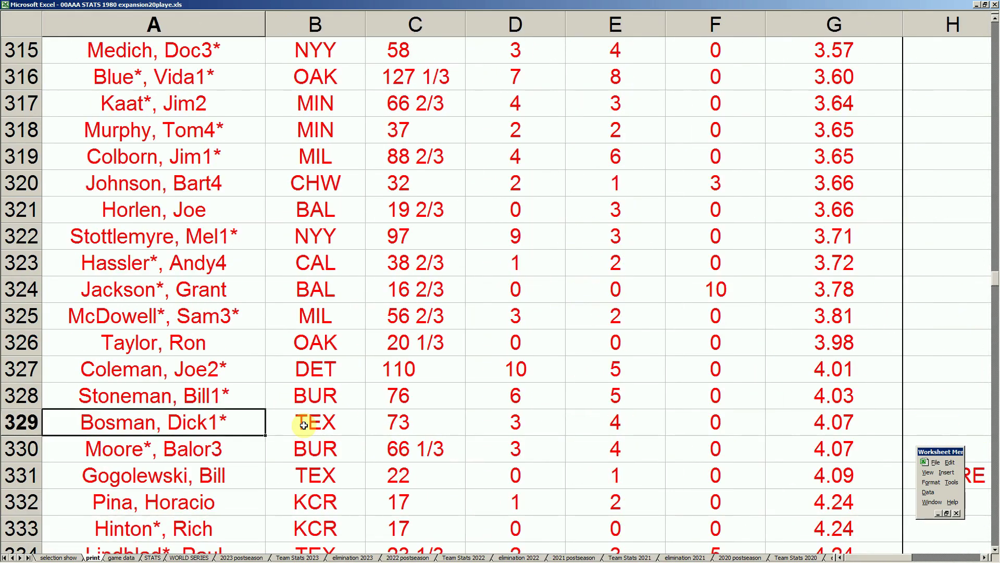
key("Up")
key("Up")
key("Up")
key("Up")
key("Up")
key("Up")
key("Up")
key("Up")
key("Up")
key("Up")
key("Up")
key("Up")
key("Up")
key("Up")
key("Up")
key("Up")
key("Up")
key("Up")
key("Up")
key("Up")
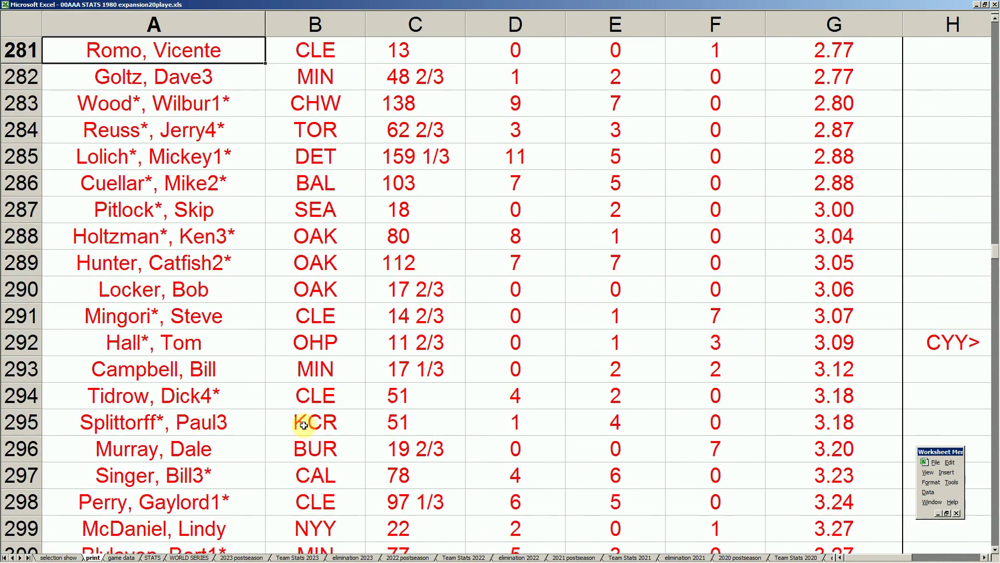
key("Up")
key("Up")
key("Up")
key("Up")
key("Up")
key("Up")
key("Up")
key("Up")
key("Up")
key("Up")
key("Up")
key("Up")
key("Up")
key("Up")
key("Up")
key("Up")
key("Up")
key("Up")
key("Up")
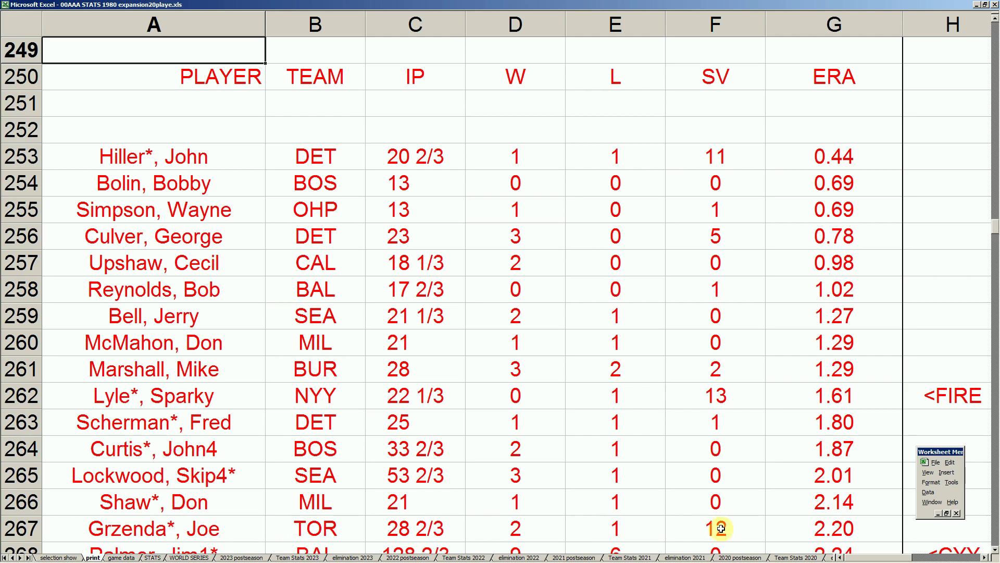
left_click(498, 465)
scroll(497, 465, "down", 2)
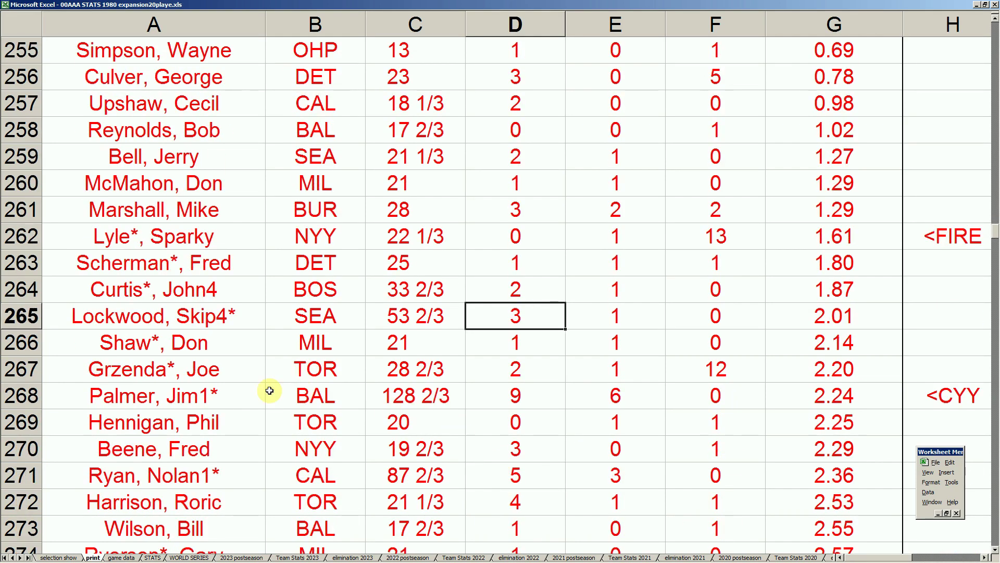
left_click_drag(235, 397, 861, 406)
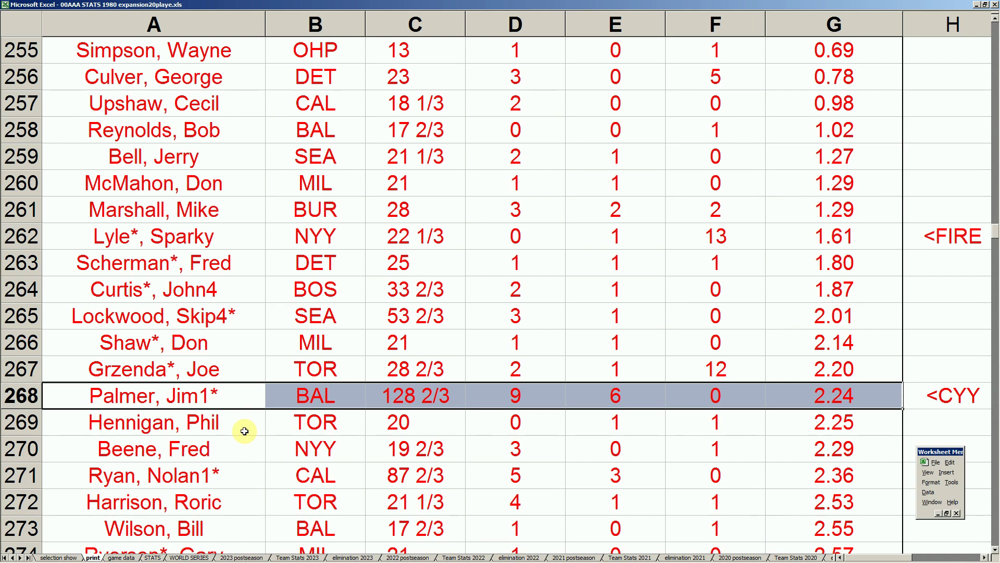
Highlight Nolan Ryan's name and 2.36 ERA, then Mickey Lolich's stat row.
left_click(239, 479)
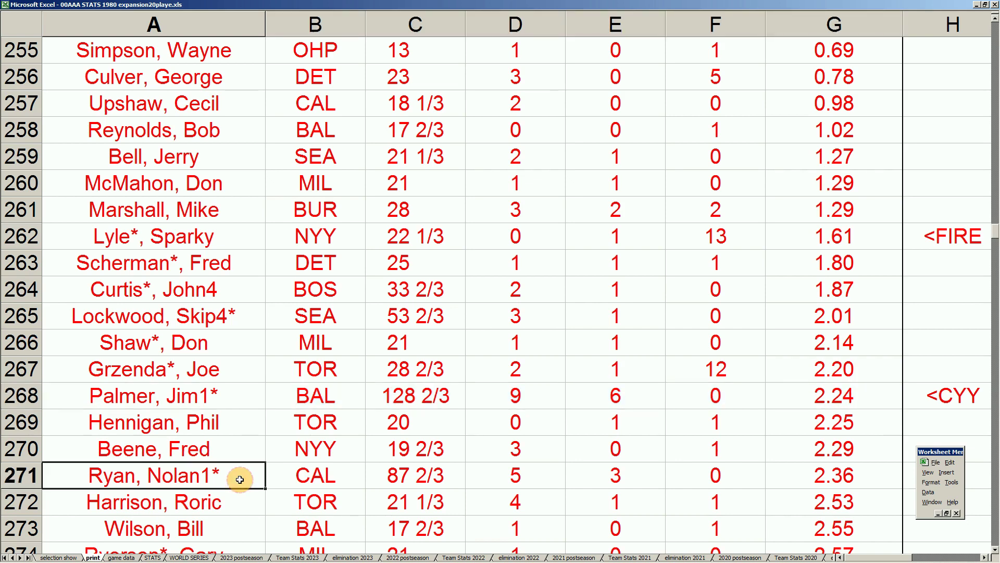
left_click(834, 477)
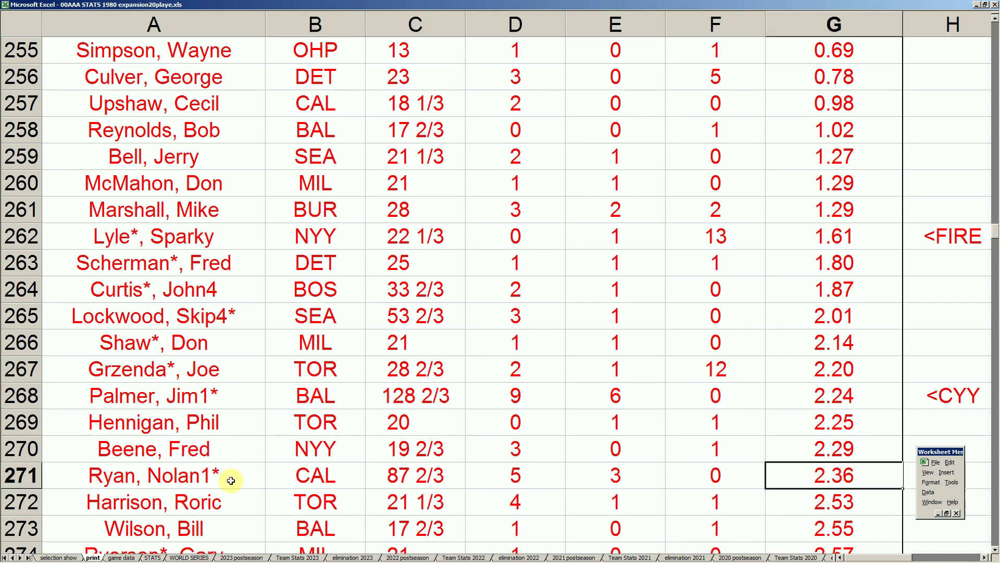
scroll(230, 480, "down", 3)
scroll(232, 482, "up", 4)
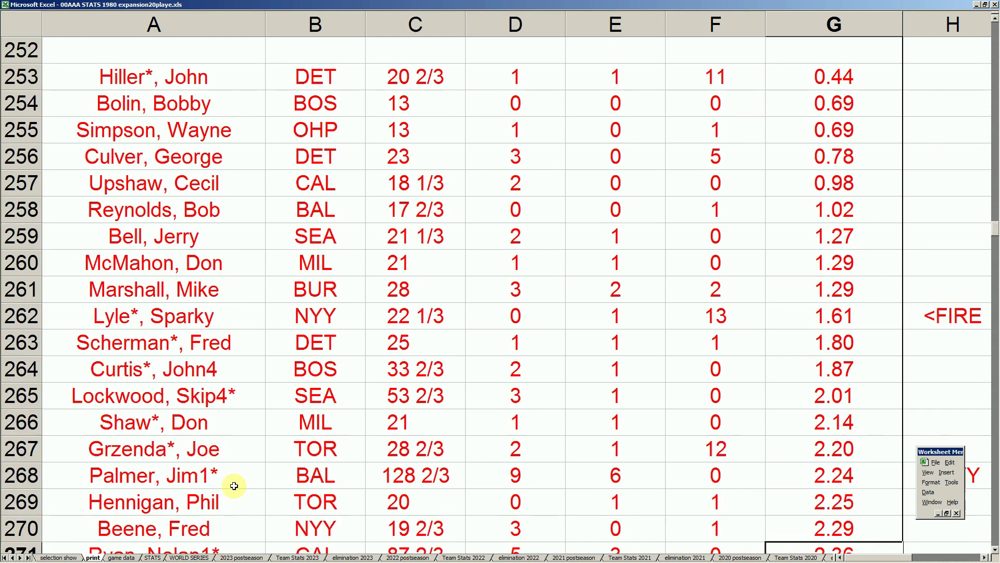
scroll(234, 486, "down", 5)
scroll(234, 486, "down", 2)
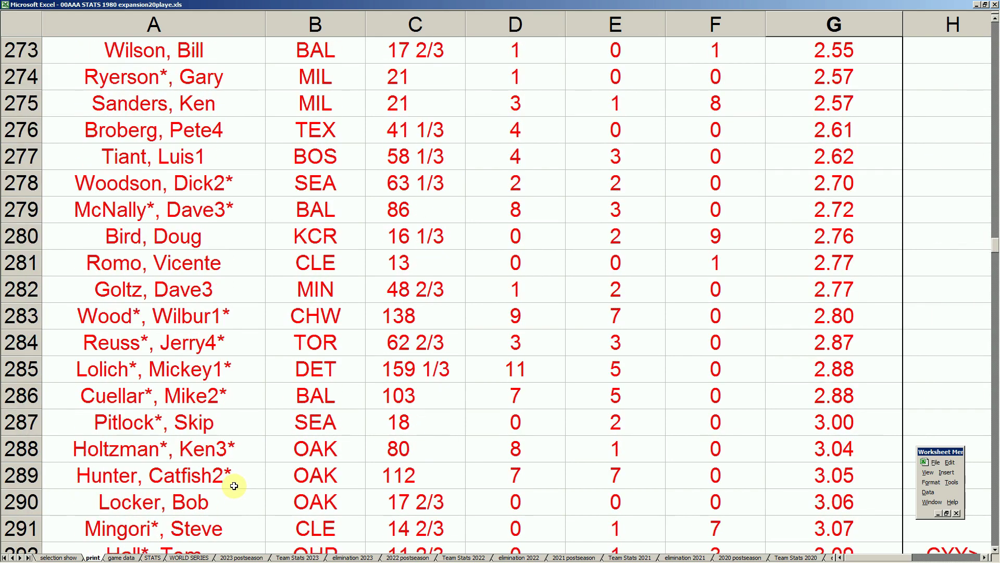
left_click_drag(221, 380, 851, 375)
scroll(300, 468, "down", 6)
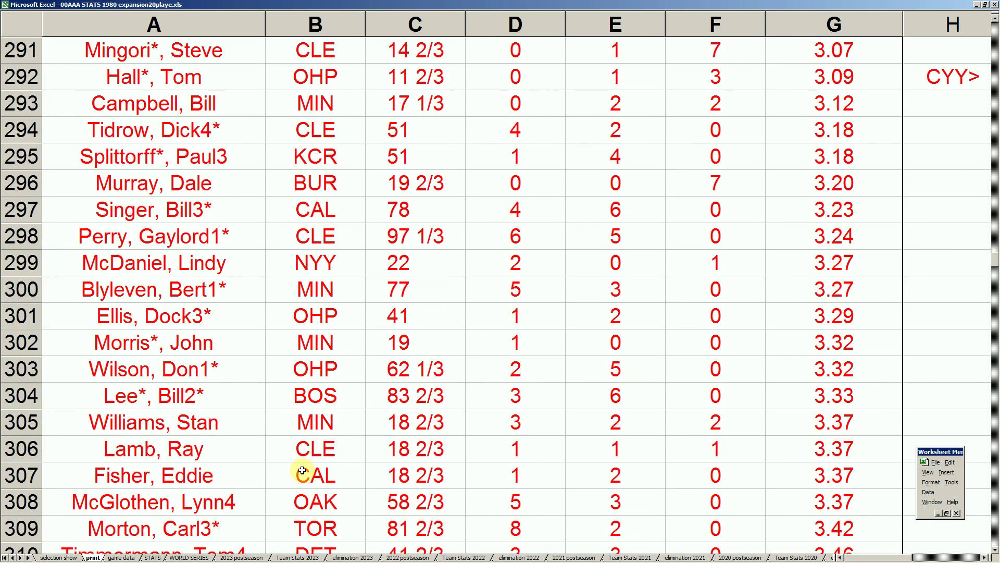
scroll(303, 471, "down", 5)
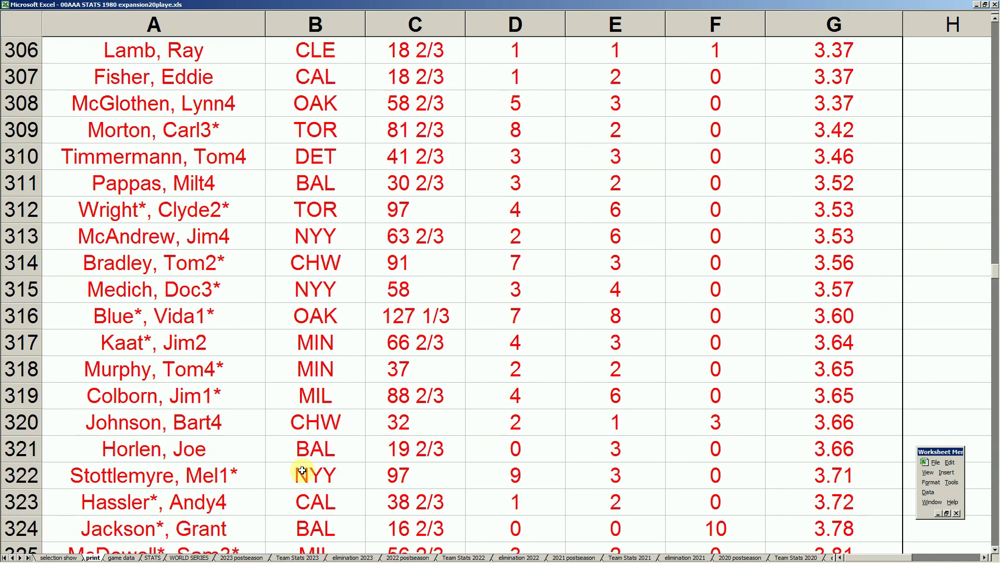
scroll(302, 470, "down", 3)
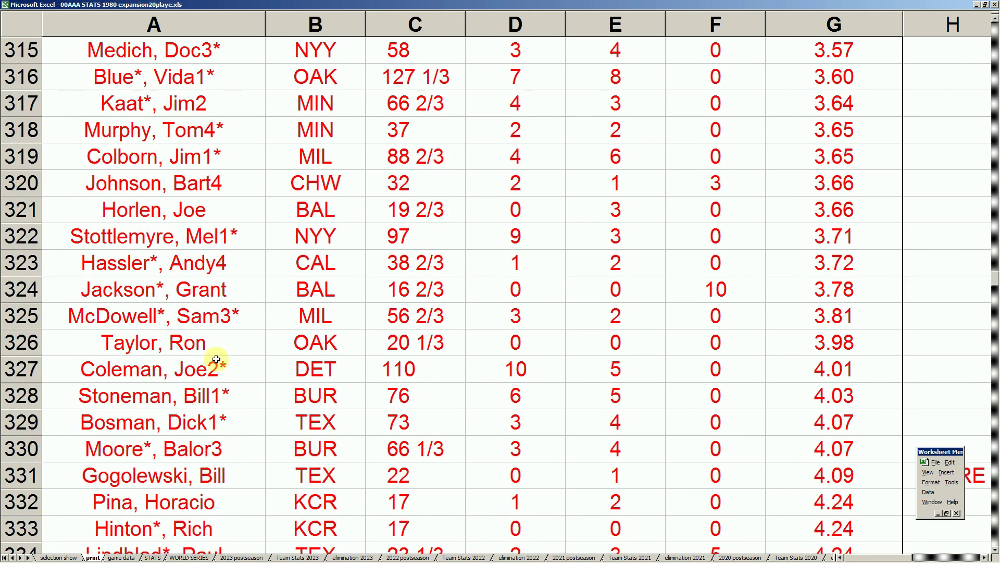
left_click_drag(203, 291, 721, 299)
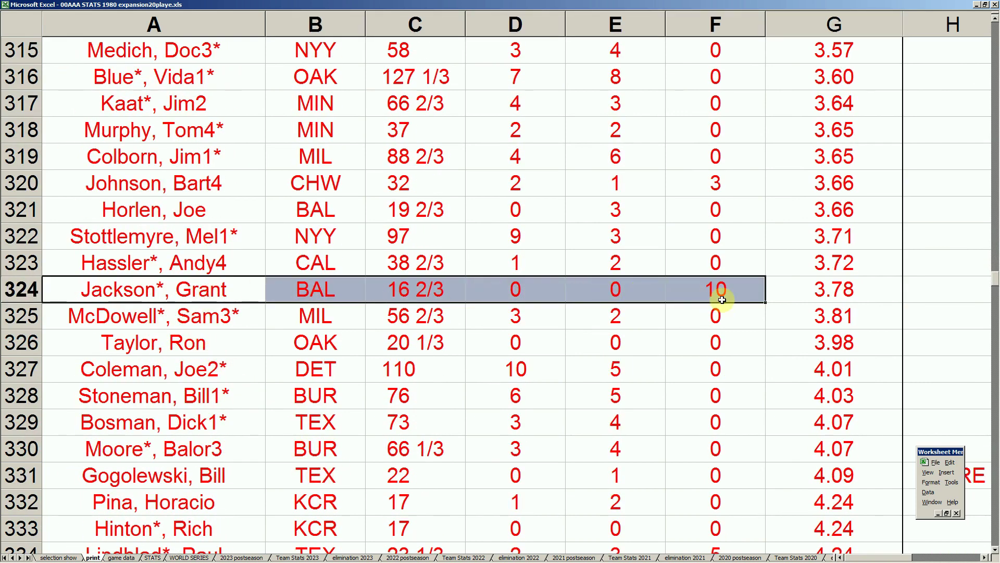
left_click(496, 423)
scroll(495, 423, "down", 1)
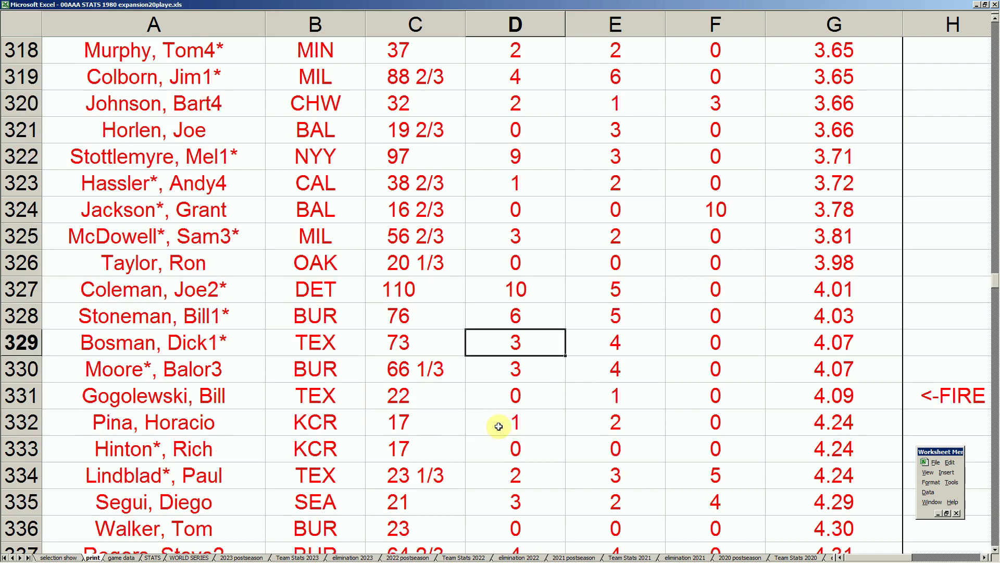
left_click(397, 436)
key("Page_Down")
key("Page_Down")
key("Page_Down")
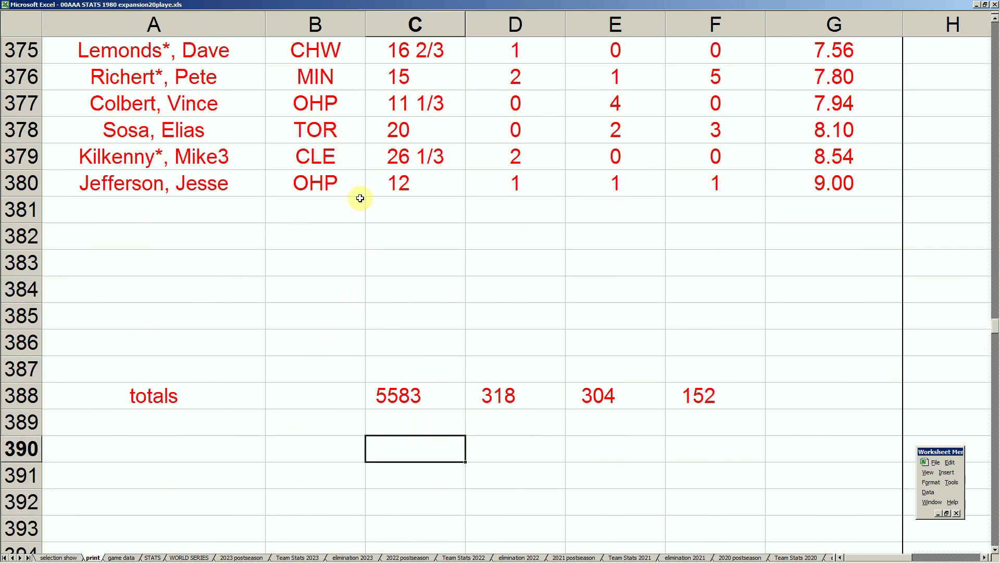
left_click_drag(220, 184, 730, 185)
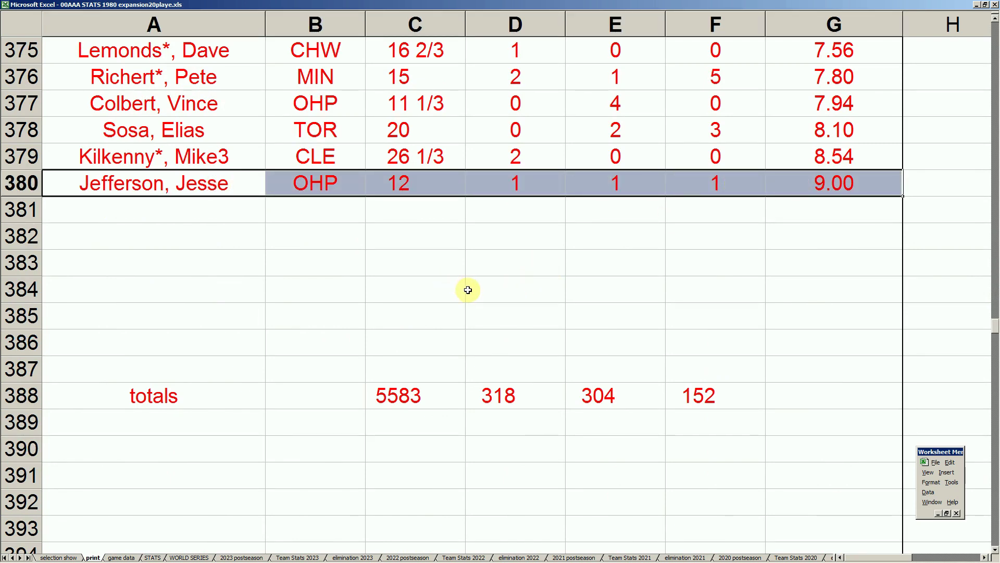
key("Right")
key("Right")
key("Right")
key("Right")
key("Right")
key("Right")
key("Right")
key("Right")
key("Right")
key("Right")
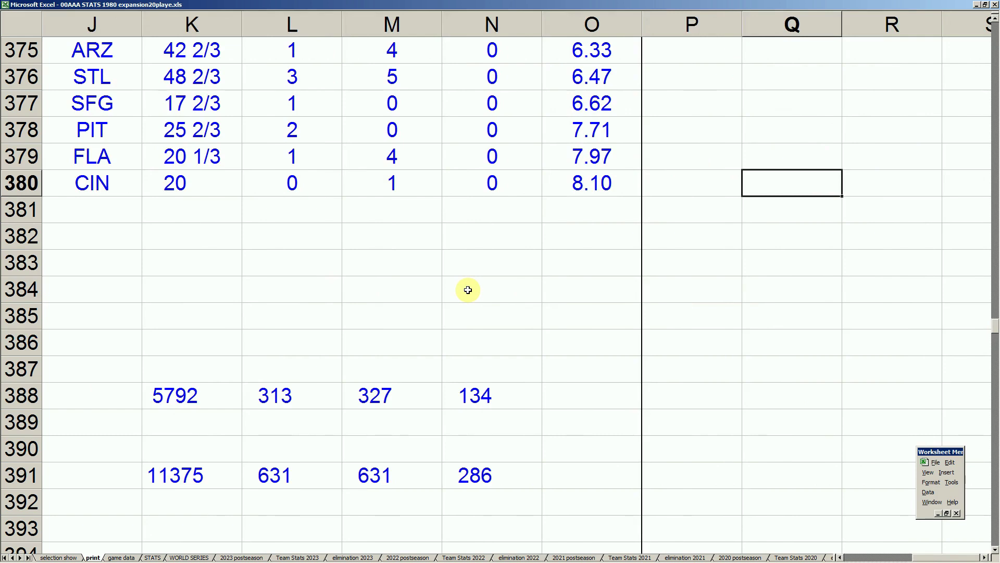
key("Left")
key("Left")
key("Left")
key("Left")
key("Left")
key("Left")
key("Left")
key("Left")
key("Left")
key("Right")
key("Right")
key("Right")
key("Right")
key("Right")
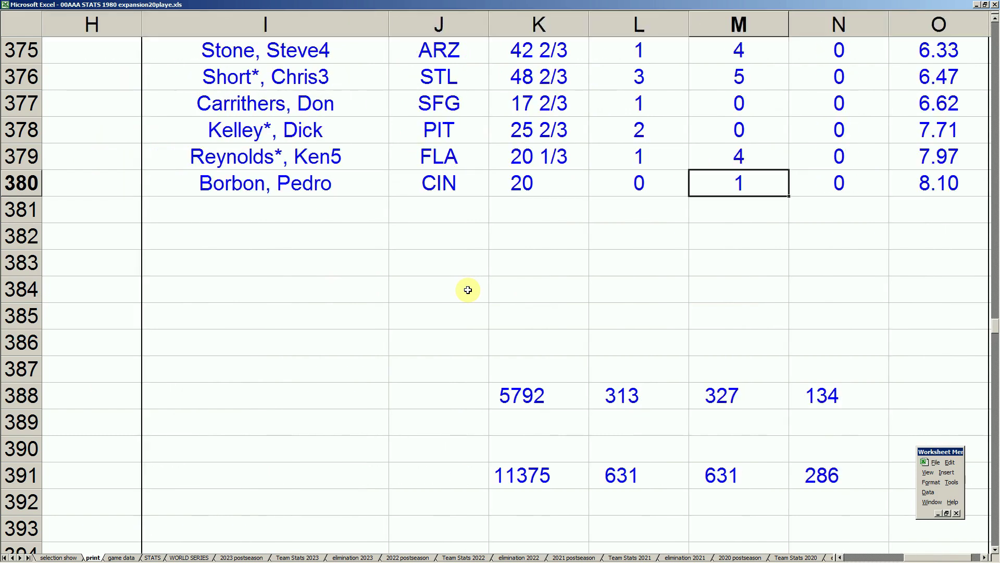
key("Right")
key("Right")
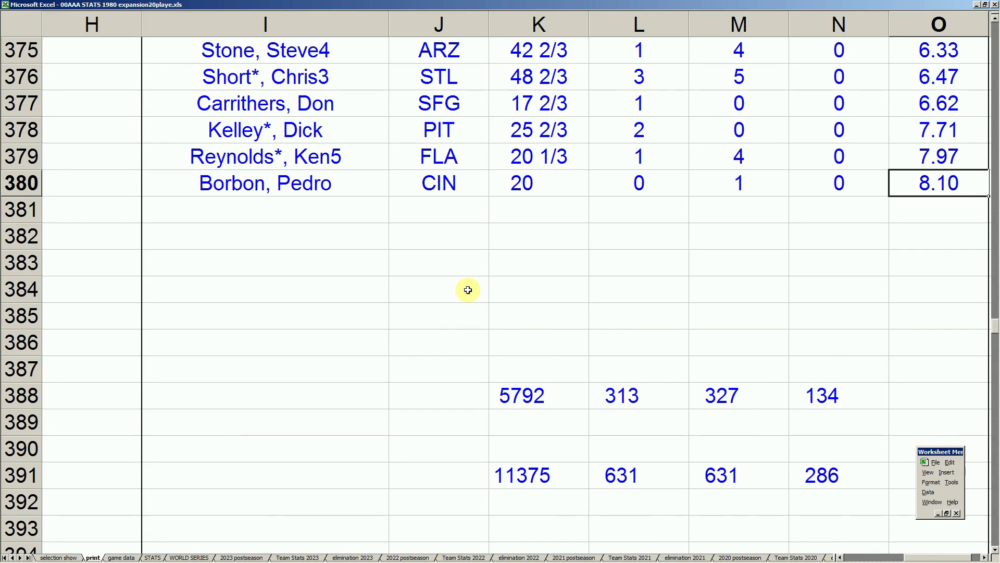
key("Page_Up")
key("Page_Up")
key("Page_Up")
key("Page_Up")
key("Page_Up")
key("Page_Up")
key("Page_Up")
key("Page_Up")
key("Page_Up")
key("Page_Up")
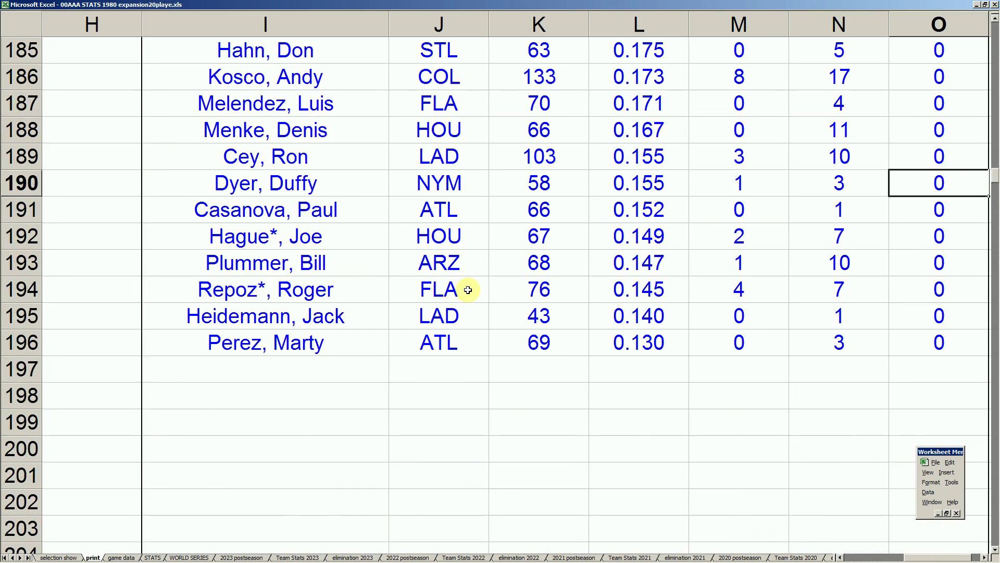
Go to the Team Stats 2023 sheet's year-by-year MLB totals, 2023 back to 2018, in rows 485–513.
left_click(298, 557)
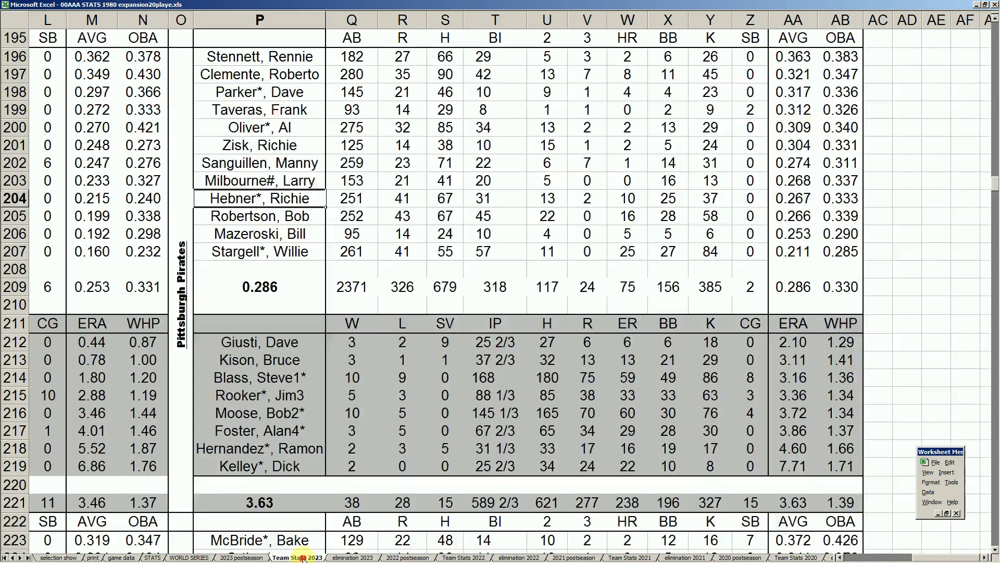
left_click(134, 465)
key("Page_Down")
key("Page_Down")
key("Page_Down")
key("Page_Down")
key("Page_Down")
key("Page_Down")
key("Page_Down")
key("Page_Down")
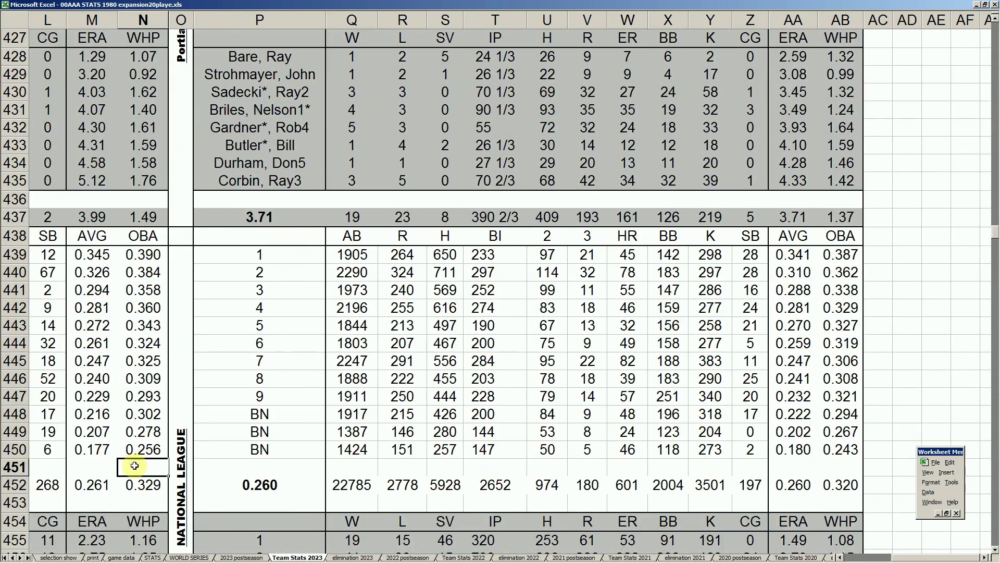
key("Left")
key("Left")
key("Left")
key("Left")
key("Left")
key("Left")
key("Left")
key("Left")
key("Left")
key("Left")
key("Left")
key("Left")
key("Left")
key("Page_Down")
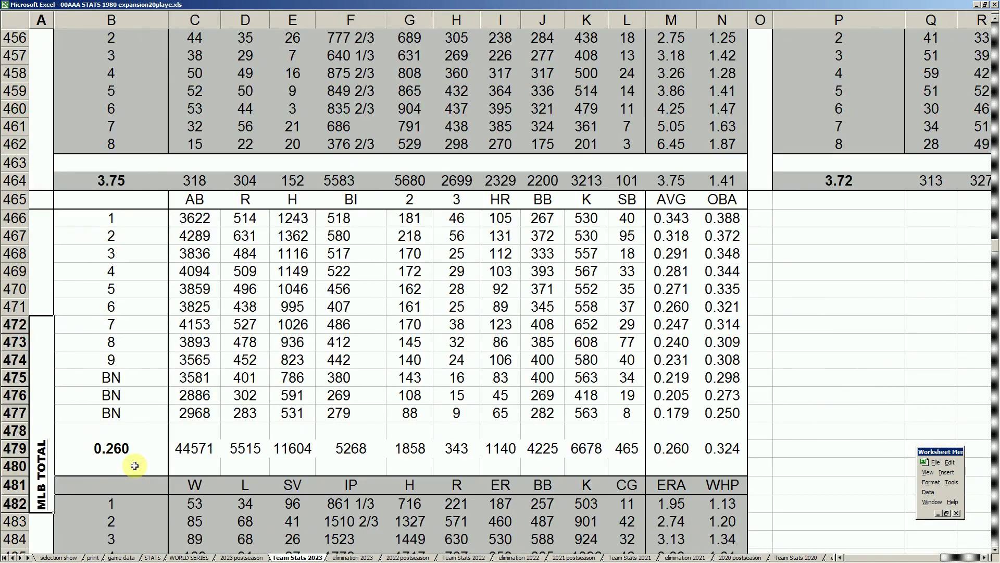
key("Page_Down")
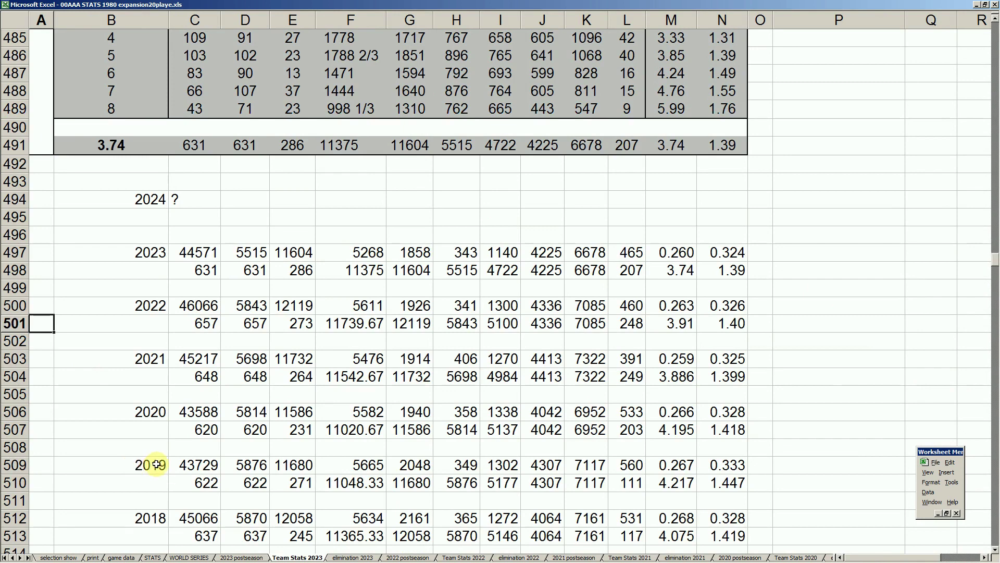
left_click_drag(150, 254, 727, 270)
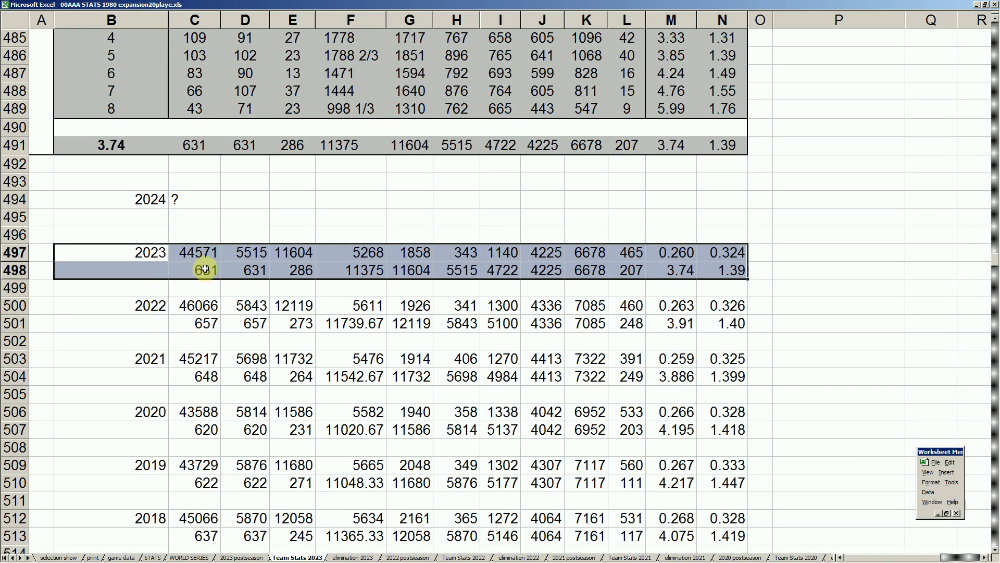
left_click_drag(206, 270, 250, 269)
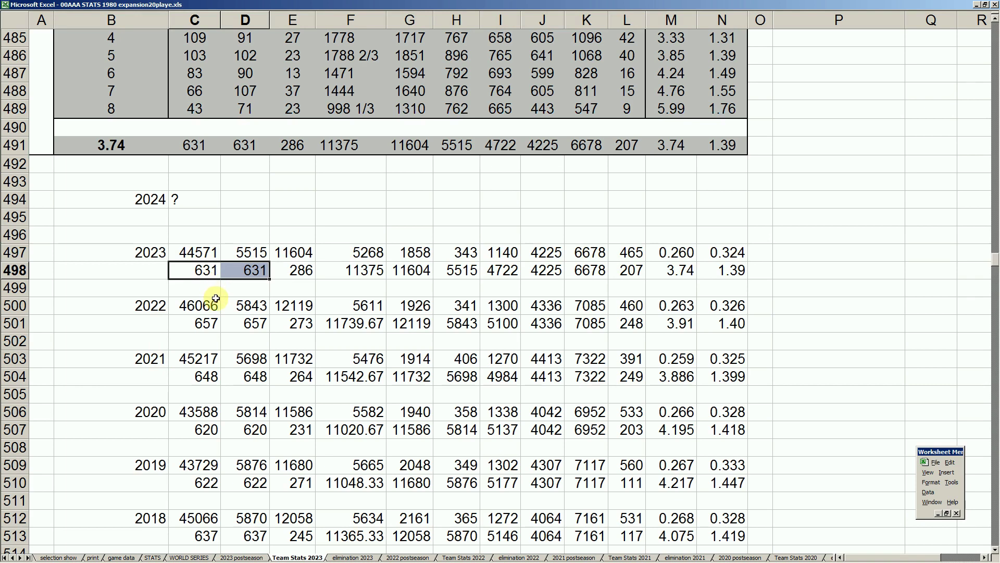
left_click(206, 323)
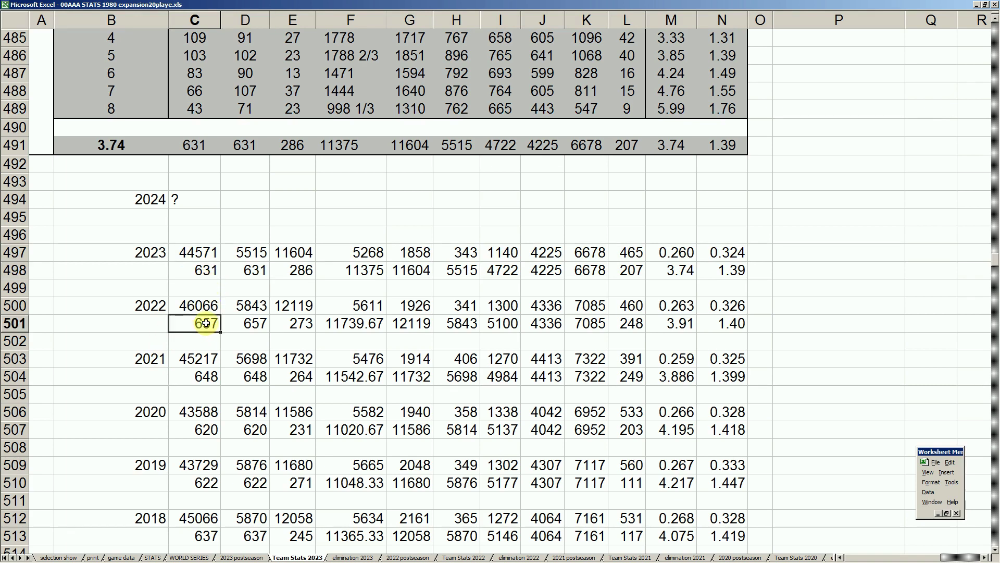
left_click_drag(206, 323, 234, 323)
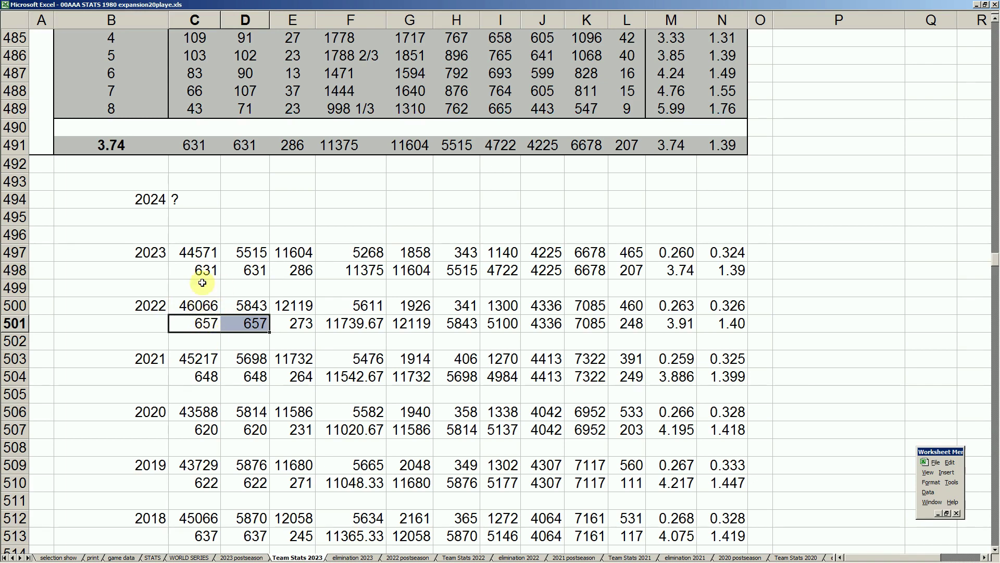
left_click_drag(204, 270, 233, 270)
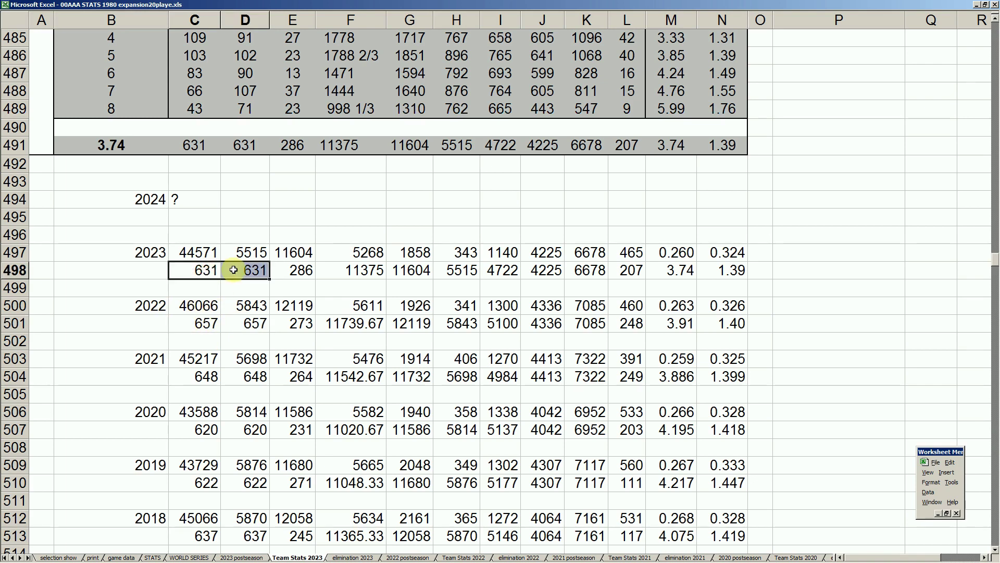
left_click_drag(198, 429, 231, 431)
left_click_drag(209, 482, 246, 482)
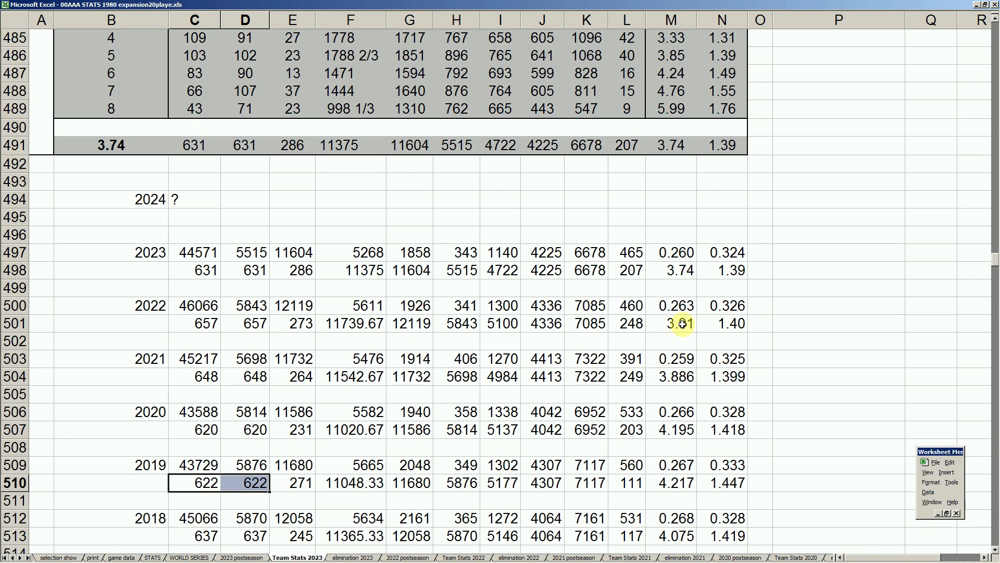
left_click_drag(682, 323, 719, 323)
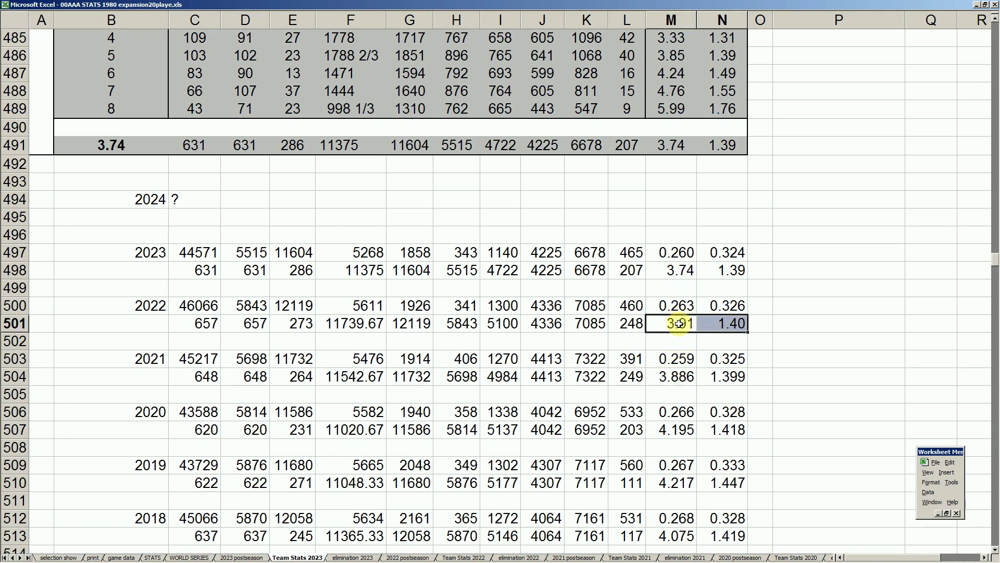
left_click_drag(679, 306, 718, 323)
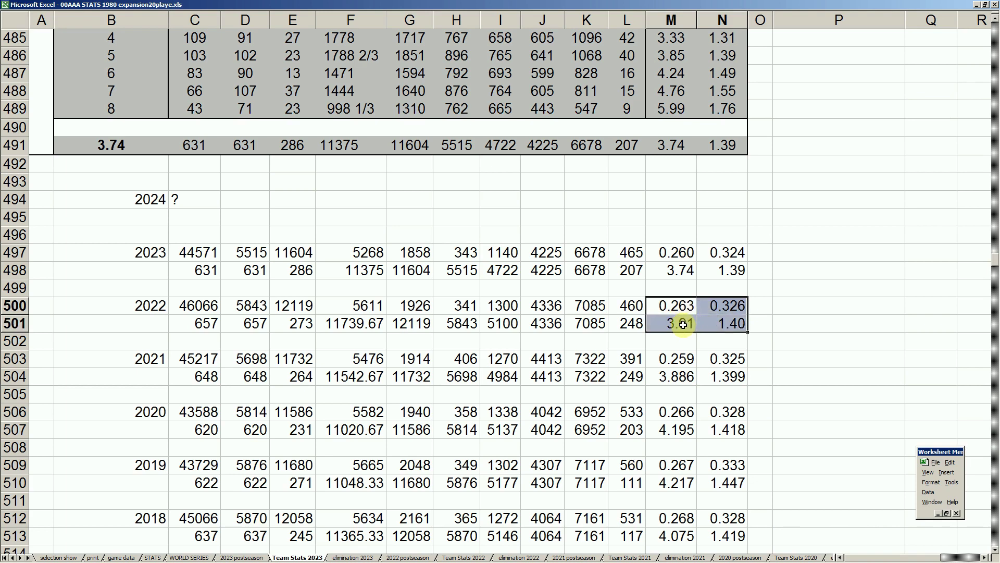
left_click_drag(683, 254, 713, 262)
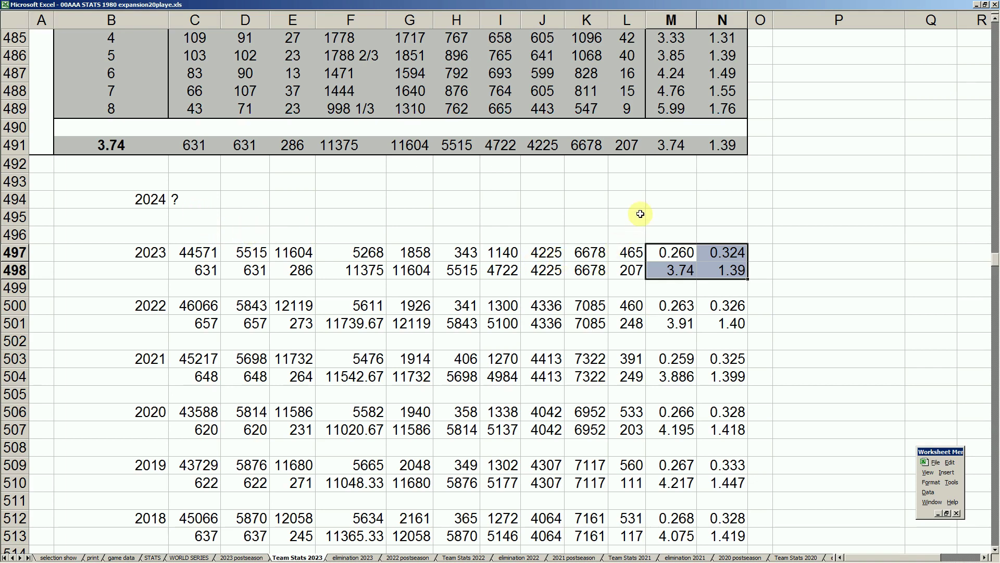
Enter a 2024 prediction of .255 batting average in M494 and 3.65 ERA in M495.
left_click(666, 202)
type(".")
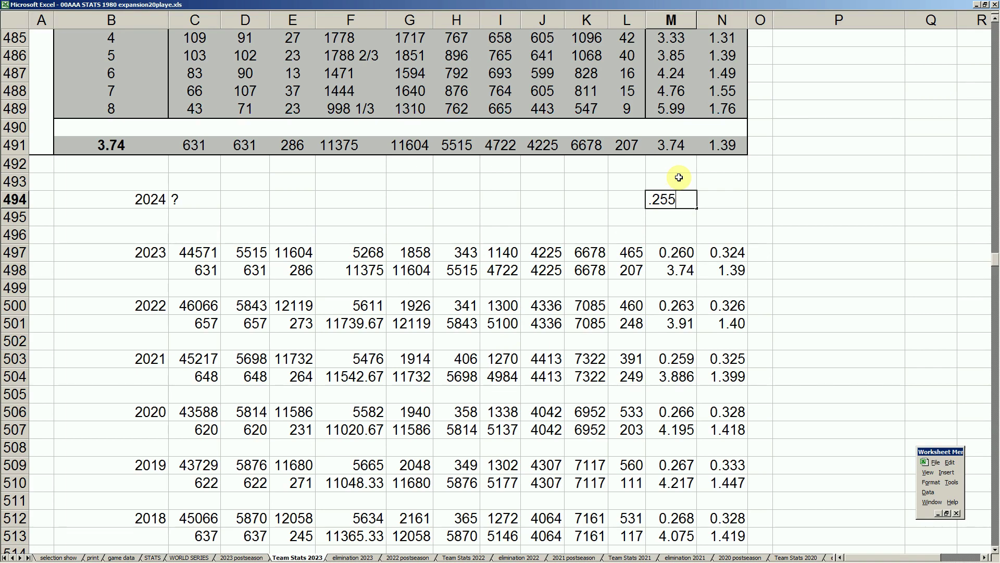
type("255")
key("Return")
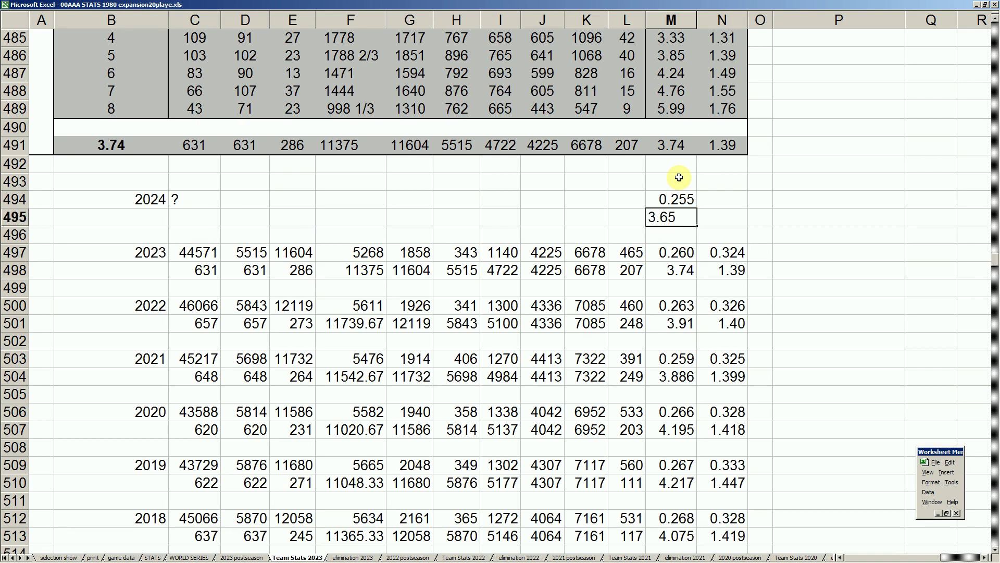
key("Return")
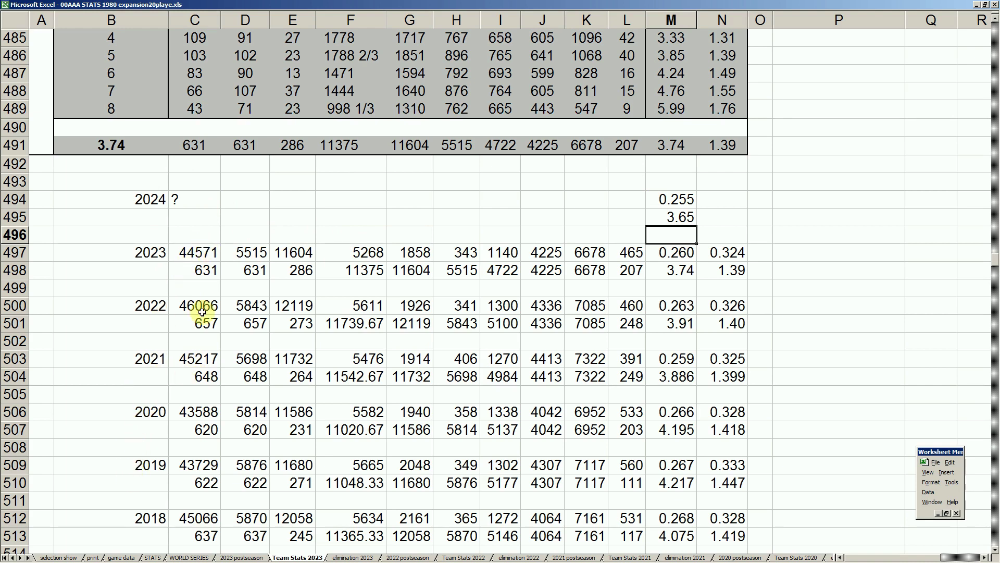
left_click_drag(206, 269, 230, 269)
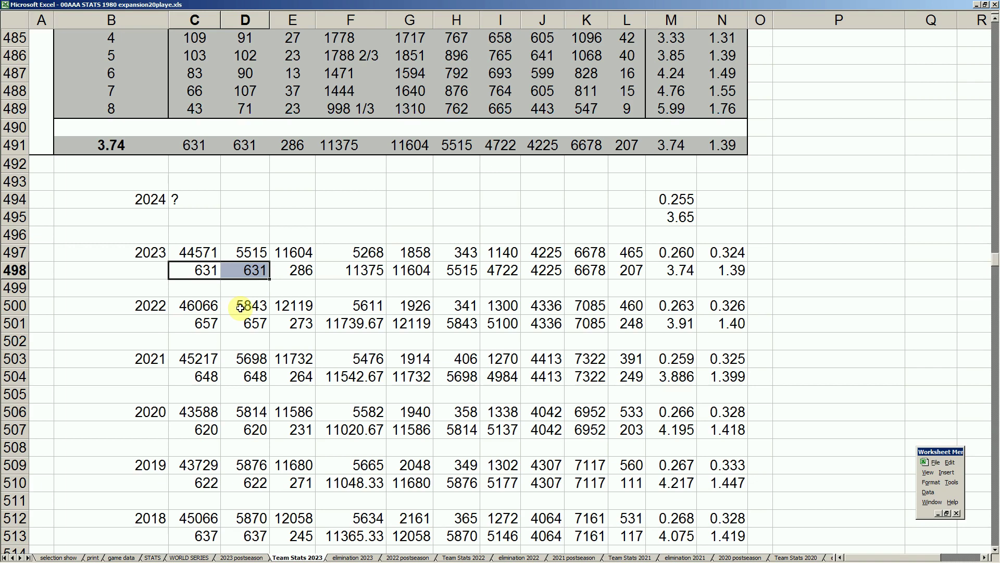
left_click(362, 216)
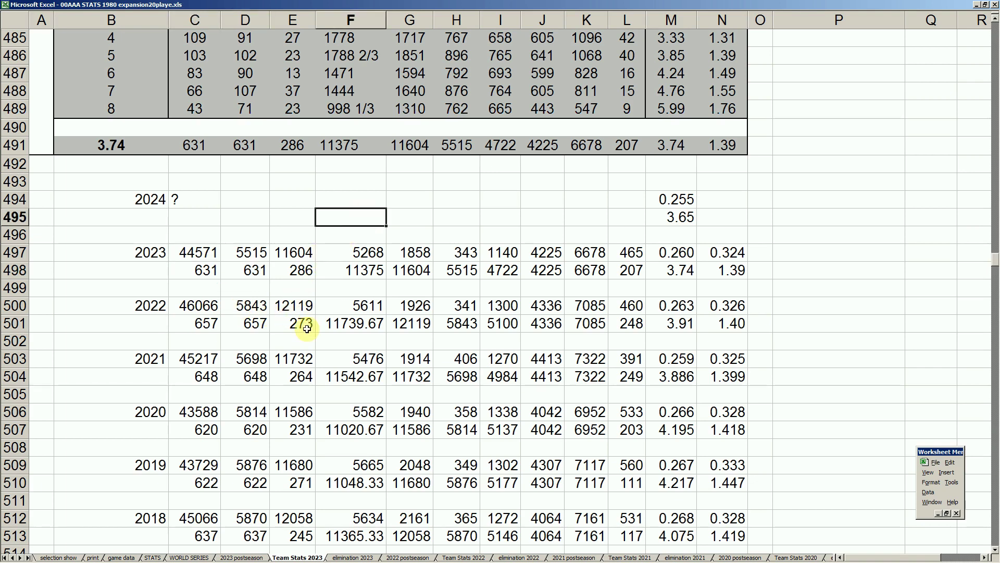